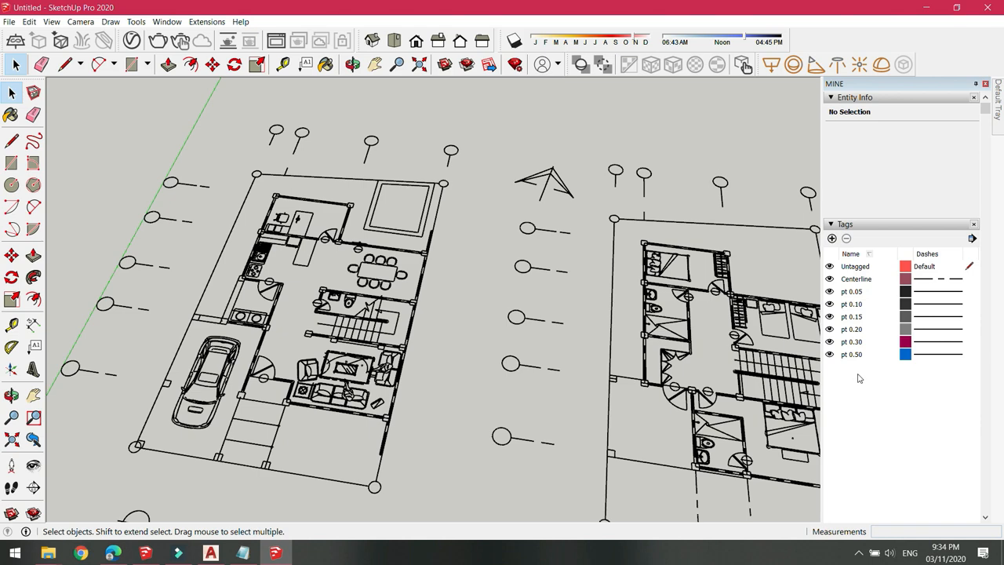
Step: Switch to AutoCAD, review the layer list of the sample floorplan drawing, and return to SketchUp
{"action": "scroll", "coordinate": [350, 304], "scroll_direction": "down", "scroll_amount": 1}
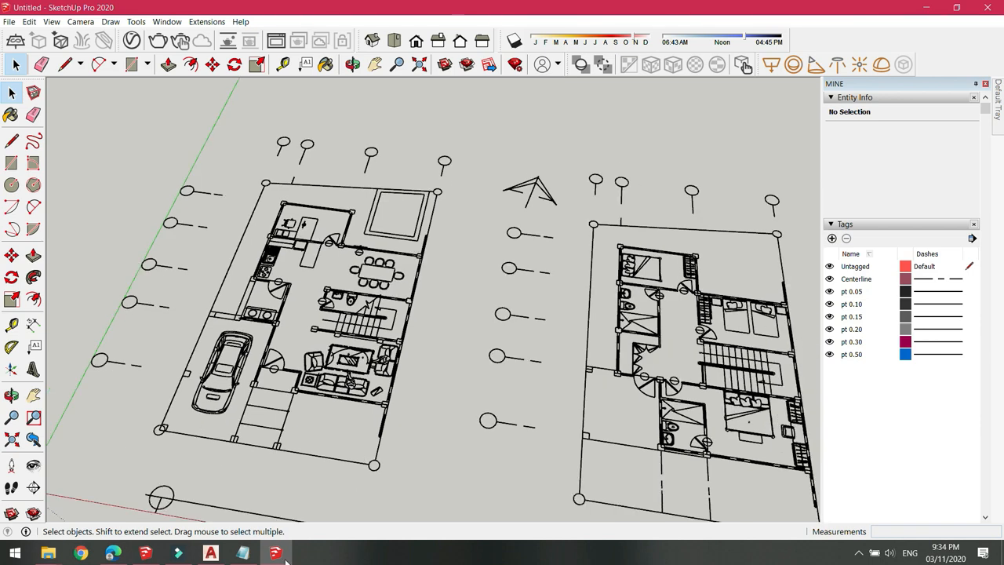
{"action": "left_click", "coordinate": [210, 553]}
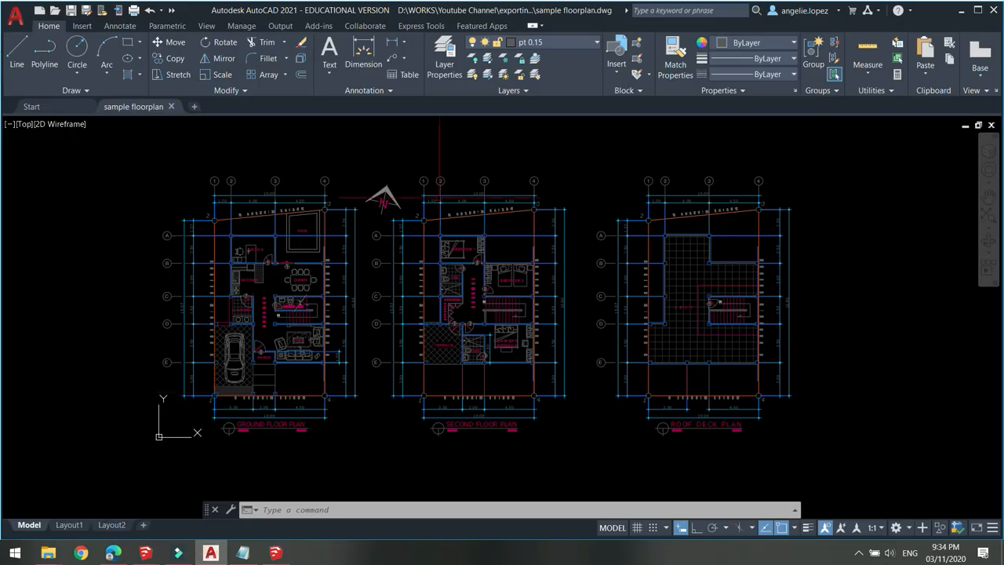
{"action": "left_click", "coordinate": [560, 42]}
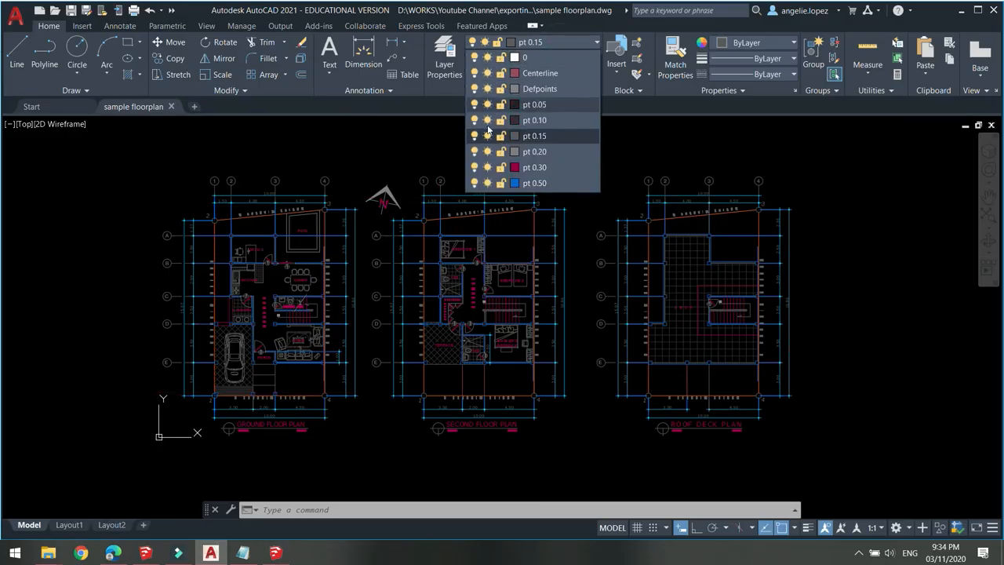
{"action": "left_click", "coordinate": [634, 146]}
{"action": "mouse_move", "coordinate": [584, 154]}
{"action": "middle_mouse_down"}
{"action": "mouse_move", "coordinate": [513, 152]}
{"action": "mouse_move", "coordinate": [536, 145]}
{"action": "middle_mouse_up"}
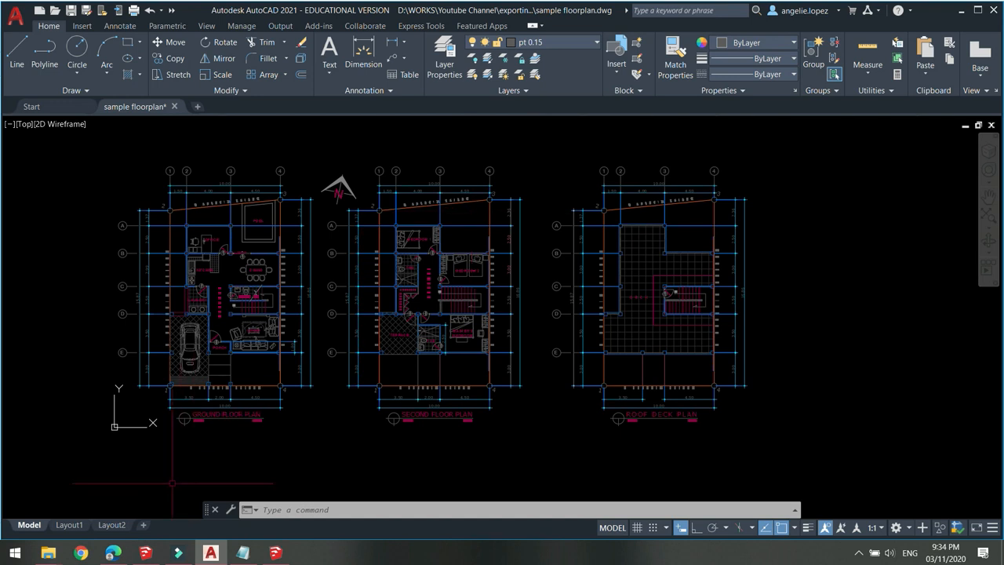
{"action": "left_click", "coordinate": [277, 555]}
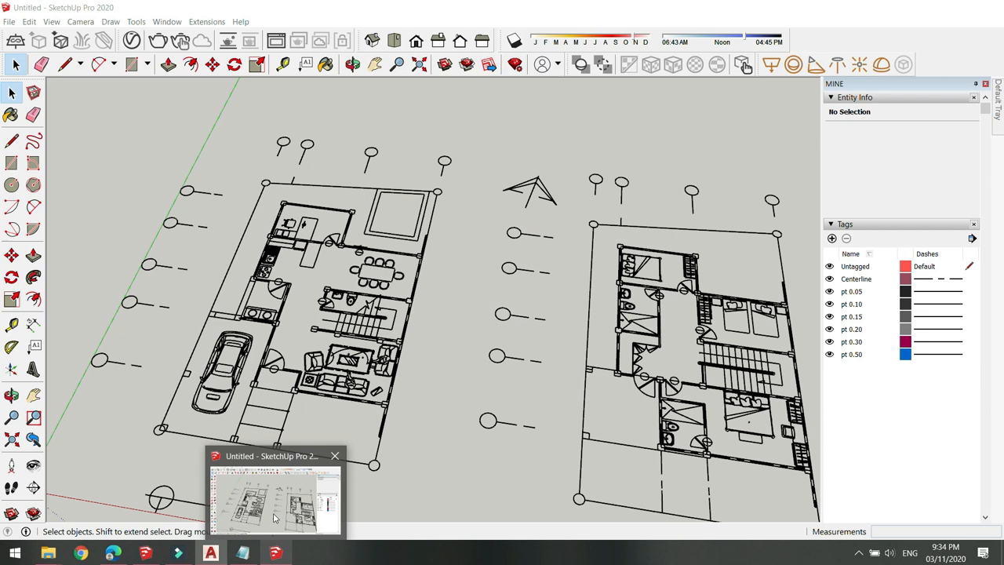
Step: Look through the panels that can be enabled for the Default Tray, such as Entity Info and Tags
{"action": "scroll", "coordinate": [541, 259], "scroll_direction": "down", "scroll_amount": 2}
{"action": "middle_click_drag", "start_coordinate": [416, 271], "coordinate": [512, 259]}
{"action": "scroll", "coordinate": [506, 243], "scroll_direction": "up", "scroll_amount": 2}
{"action": "middle_click_drag", "start_coordinate": [518, 402], "coordinate": [382, 277]}
{"action": "scroll", "coordinate": [382, 277], "scroll_direction": "down", "scroll_amount": 1}
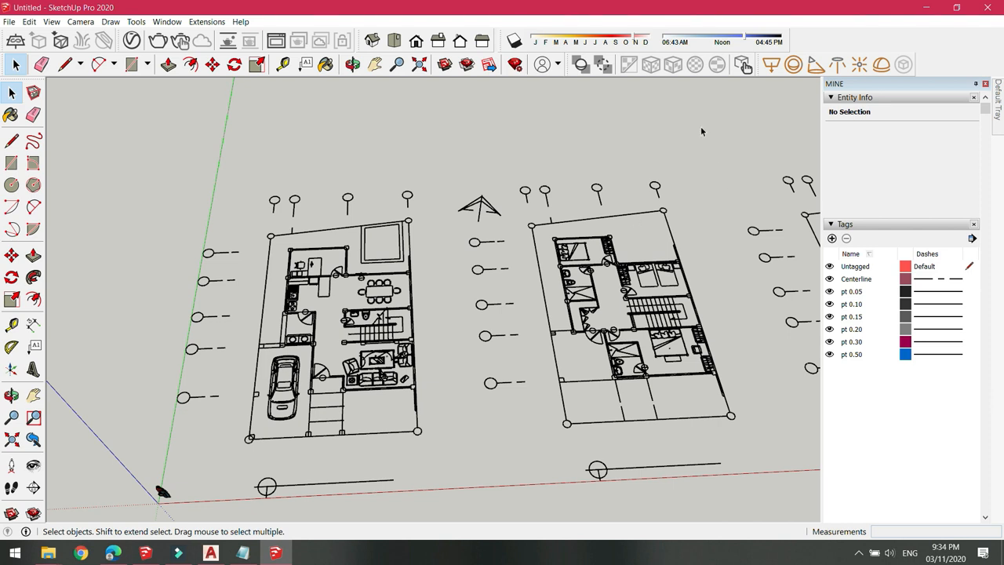
{"action": "left_click", "coordinate": [999, 101]}
{"action": "left_click", "coordinate": [136, 22]}
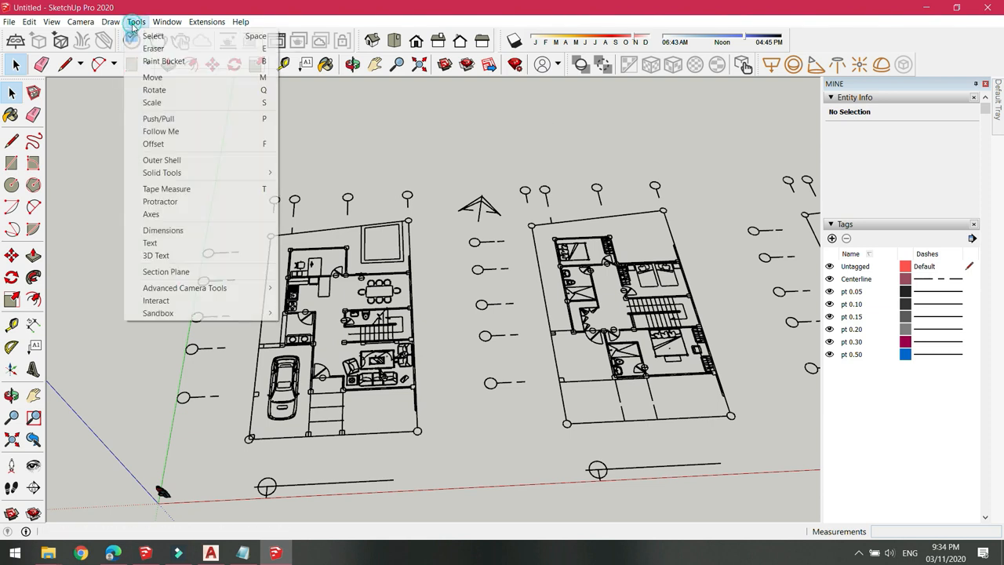
{"action": "mouse_move", "coordinate": [160, 26]}
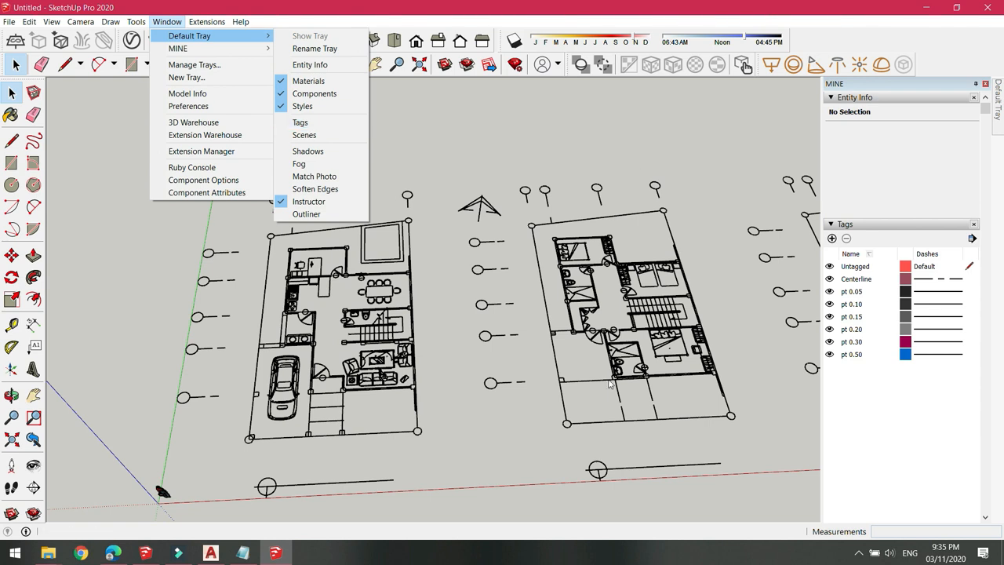
{"action": "left_click", "coordinate": [618, 159]}
Step: Select the imported floor plan component to inspect its extent and entity information
{"action": "middle_click_drag", "start_coordinate": [618, 160], "coordinate": [383, 208]}
{"action": "scroll", "coordinate": [383, 208], "scroll_direction": "down", "scroll_amount": 3}
{"action": "middle_click_drag", "start_coordinate": [386, 257], "coordinate": [503, 245]}
{"action": "scroll", "coordinate": [423, 307], "scroll_direction": "up", "scroll_amount": 1}
{"action": "left_click", "coordinate": [306, 289]}
{"action": "scroll", "coordinate": [303, 288], "scroll_direction": "down", "scroll_amount": 2}
{"action": "middle_click_drag", "start_coordinate": [626, 296], "coordinate": [619, 319]}
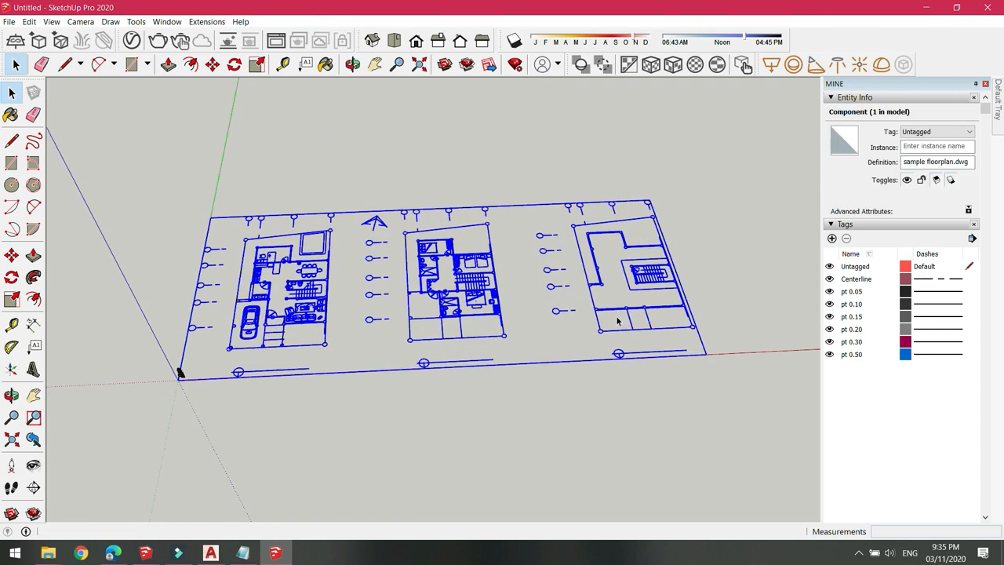
{"action": "scroll", "coordinate": [514, 269], "scroll_direction": "up", "scroll_amount": 2}
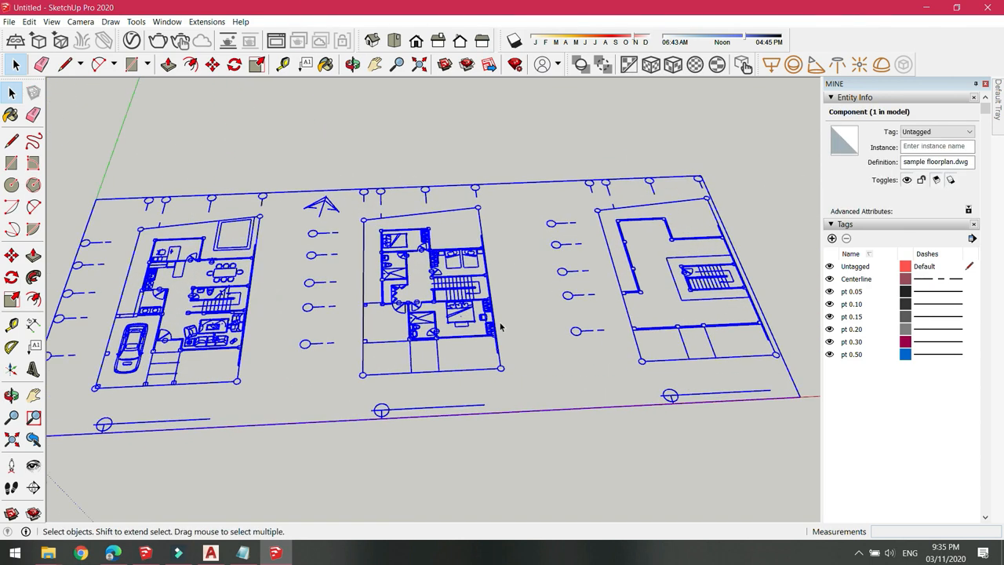
Step: Switch the visibility of tags pt 0.05 through pt 0.50 off and back on to check what each contains
{"action": "left_click", "coordinate": [830, 292]}
{"action": "left_click", "coordinate": [831, 303]}
{"action": "left_click", "coordinate": [830, 316]}
{"action": "left_click", "coordinate": [830, 329]}
{"action": "left_click", "coordinate": [830, 341]}
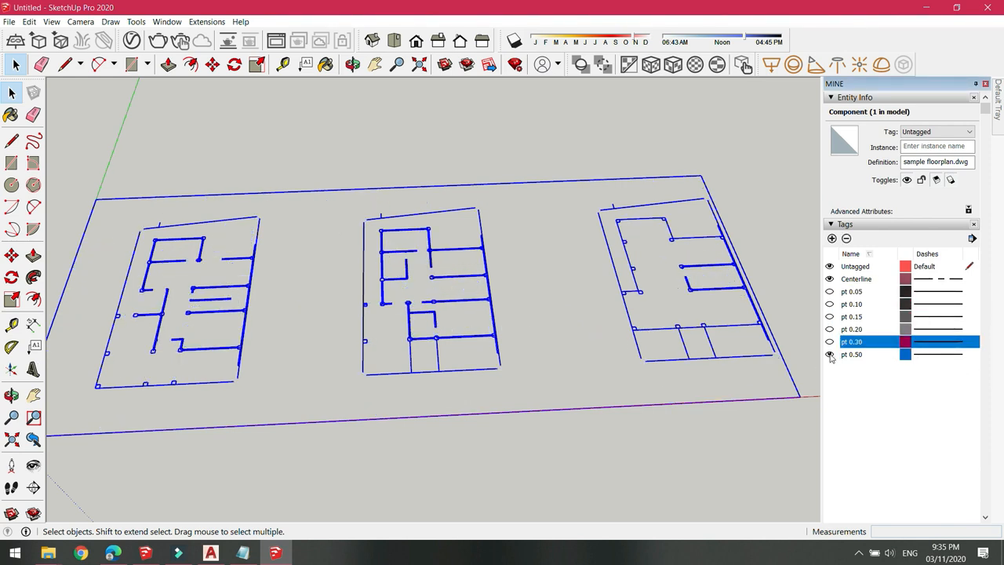
{"action": "left_click", "coordinate": [830, 354]}
{"action": "left_click", "coordinate": [831, 341]}
{"action": "left_click", "coordinate": [830, 329]}
{"action": "left_click", "coordinate": [830, 316]}
{"action": "left_click", "coordinate": [831, 303]}
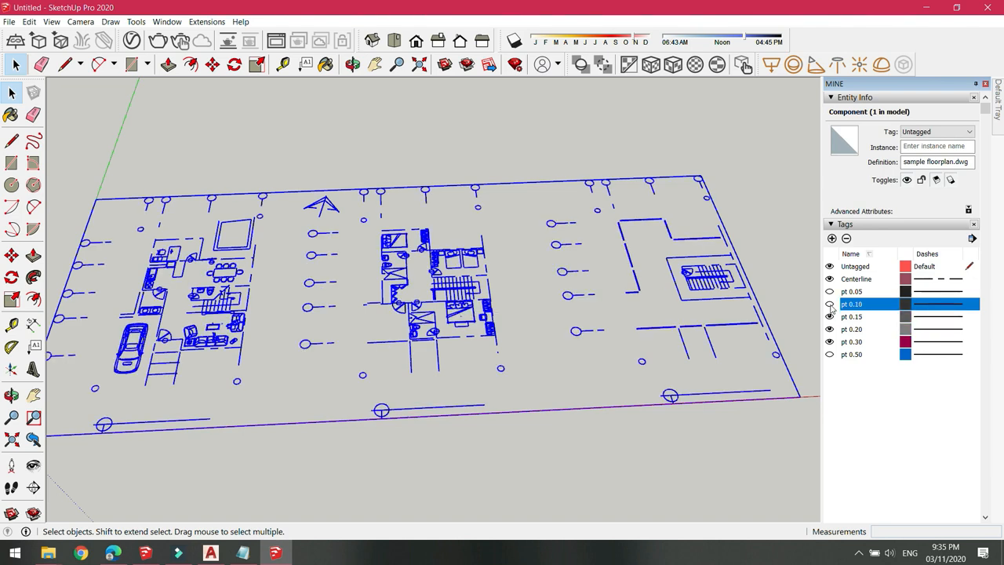
{"action": "left_click", "coordinate": [830, 291]}
{"action": "left_click", "coordinate": [830, 354]}
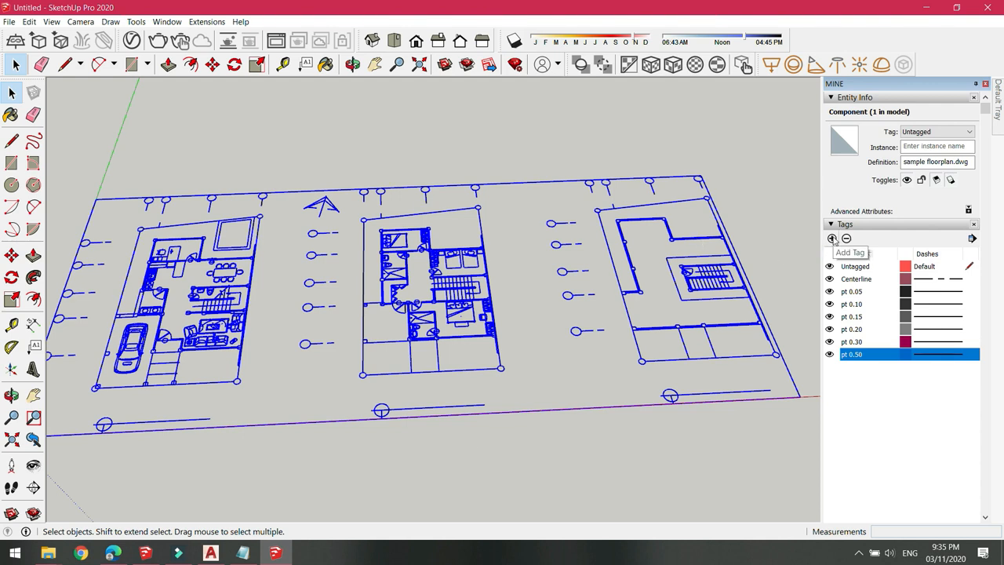
Step: Add a new tag named CAD FLOOR PLAN
{"action": "left_click", "coordinate": [832, 238]}
{"action": "type", "text": "c"}
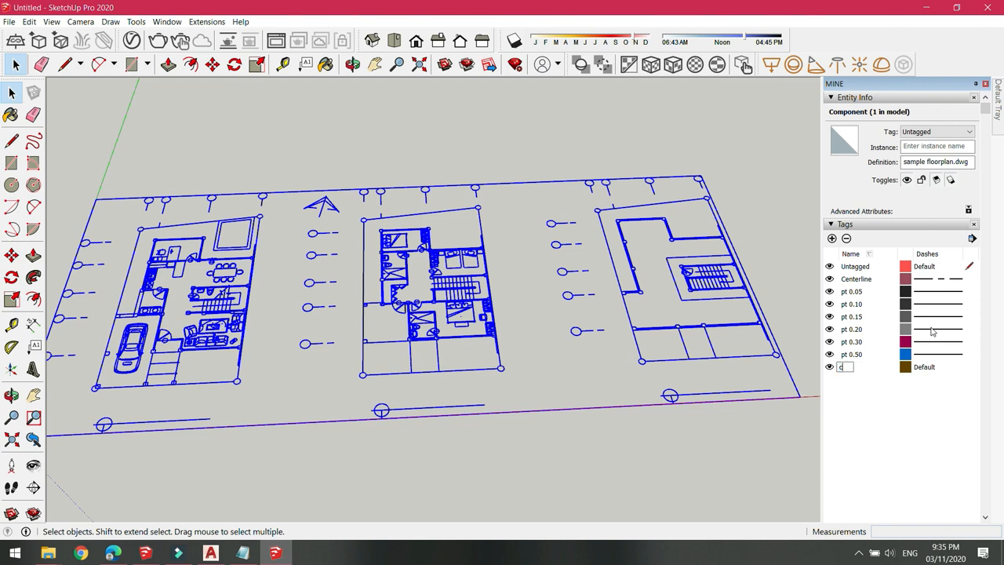
{"action": "type", "text": "CAD FLOOR PLAN"}
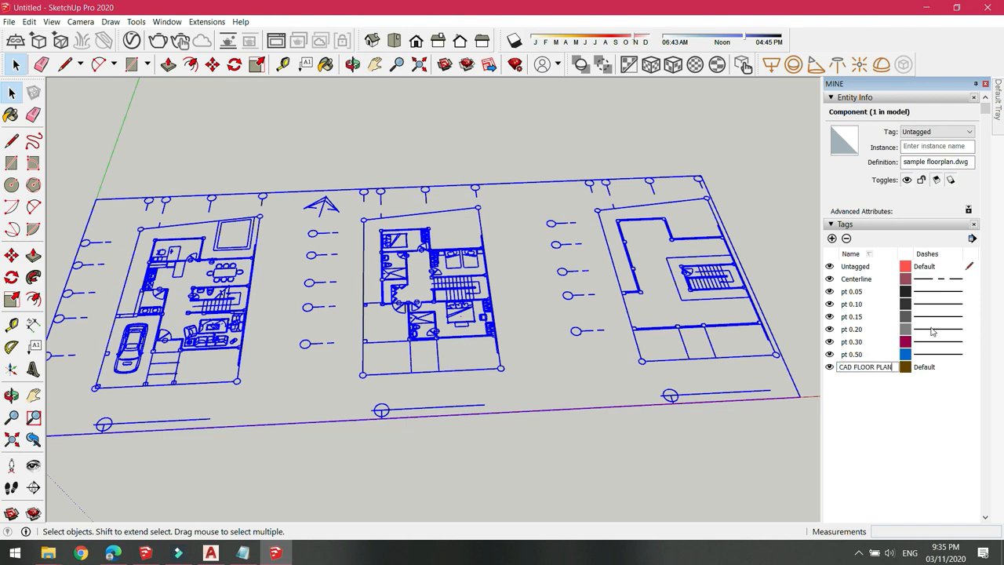
{"action": "left_click", "coordinate": [916, 389]}
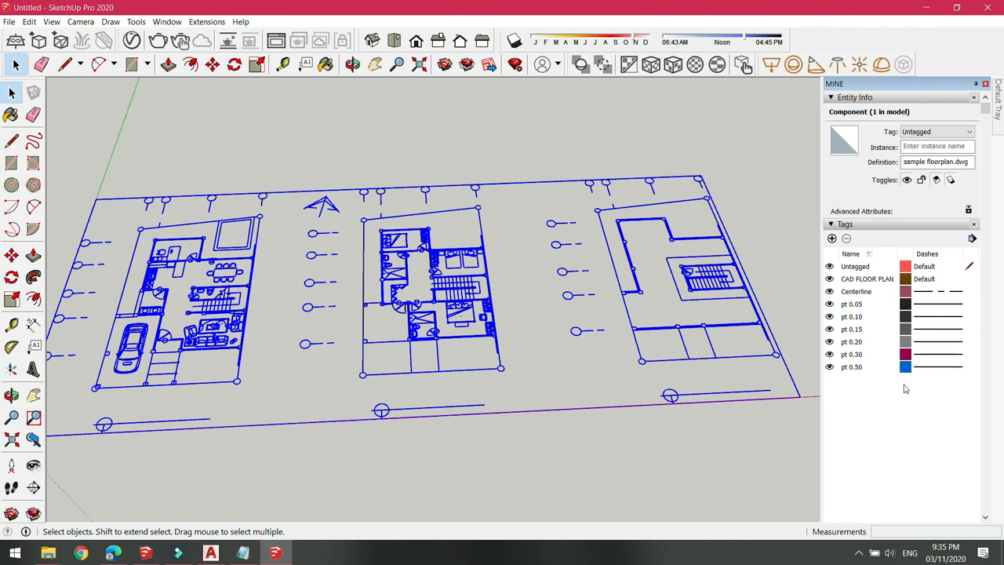
Step: Make the CAD FLOOR PLAN tag the current tag
{"action": "scroll", "coordinate": [508, 303], "scroll_direction": "down", "scroll_amount": 1}
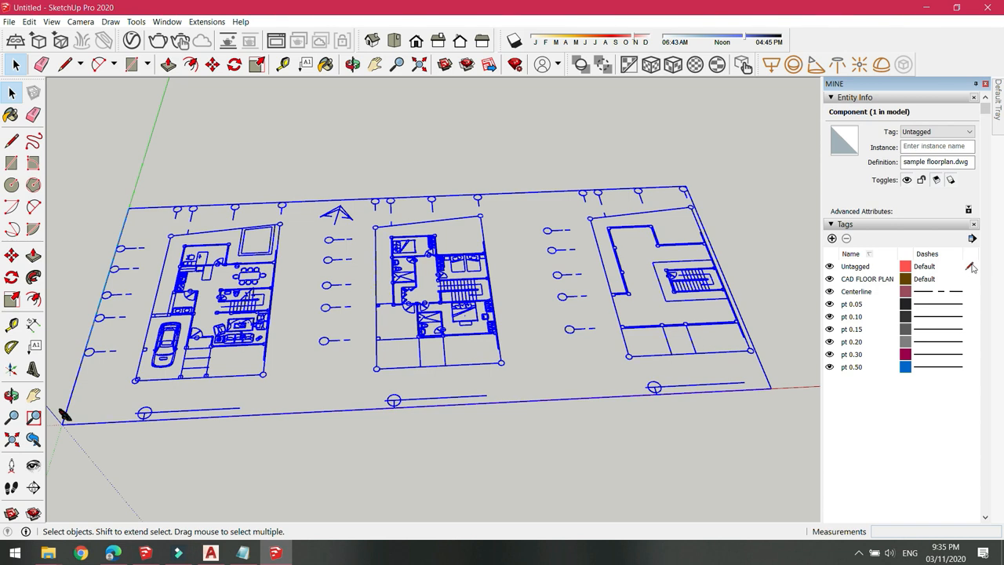
{"action": "left_click", "coordinate": [868, 282]}
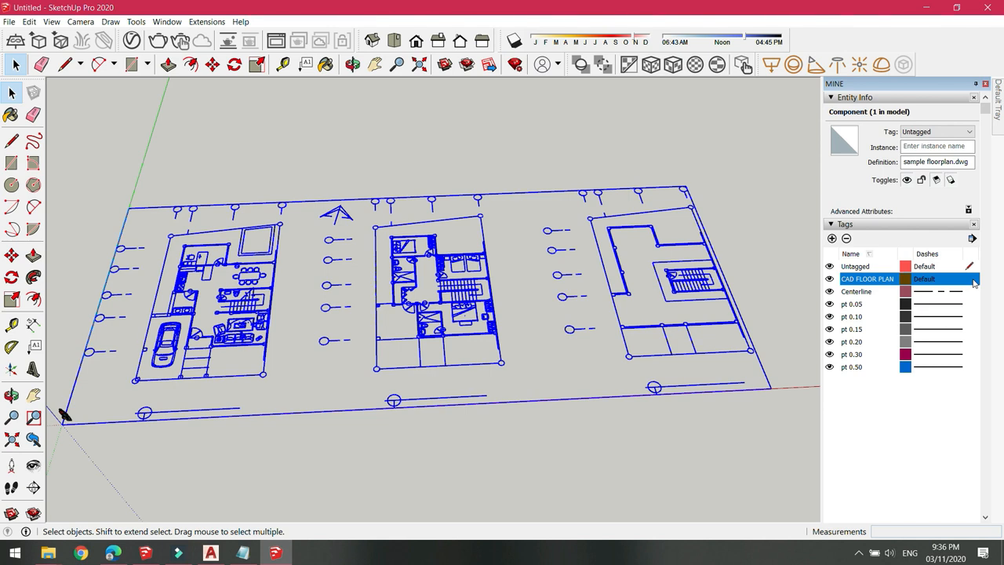
{"action": "left_click", "coordinate": [970, 280]}
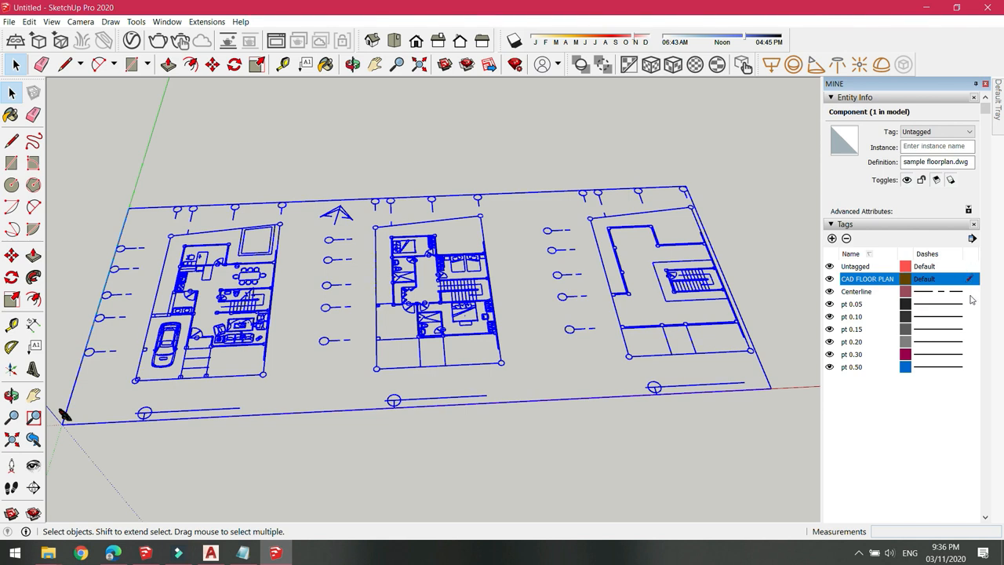
{"action": "left_click", "coordinate": [920, 432]}
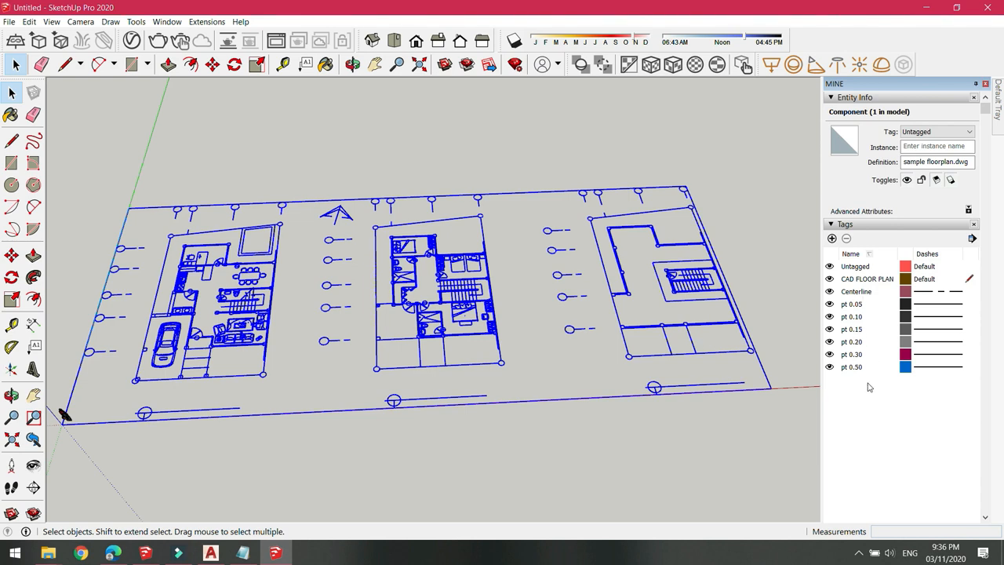
{"action": "left_click", "coordinate": [855, 308]}
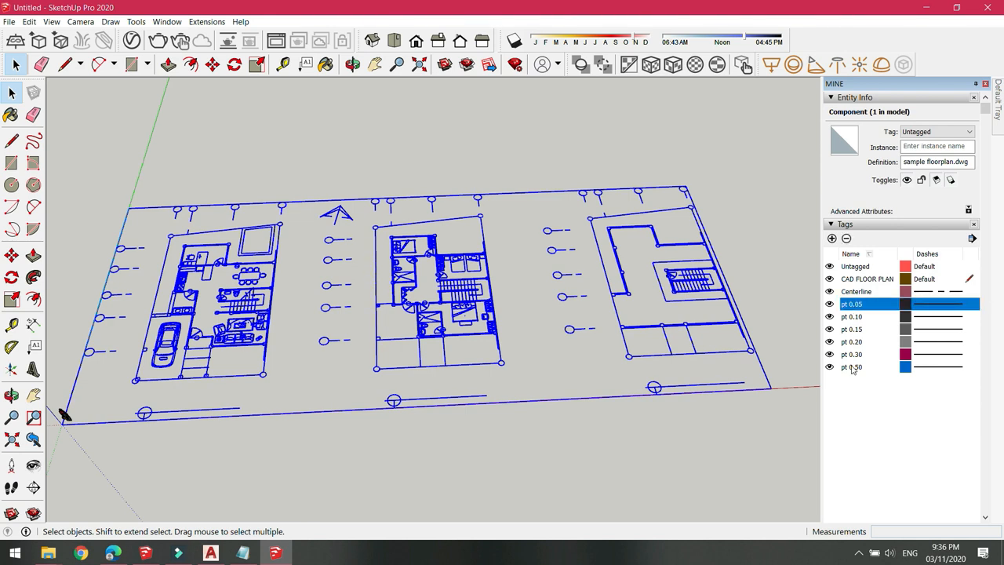
{"action": "left_click", "coordinate": [852, 368], "text": "shift"}
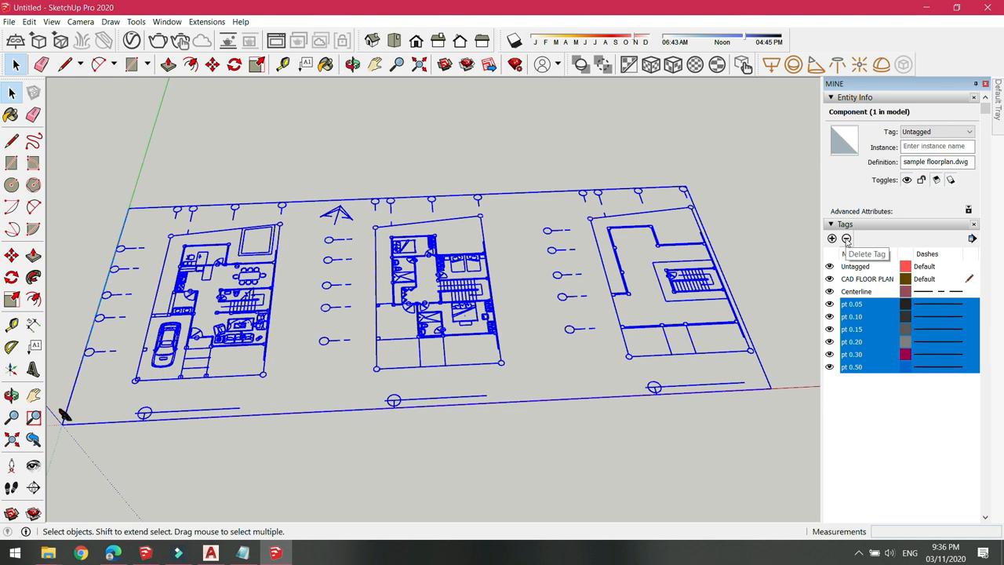
{"action": "left_click", "coordinate": [847, 240]}
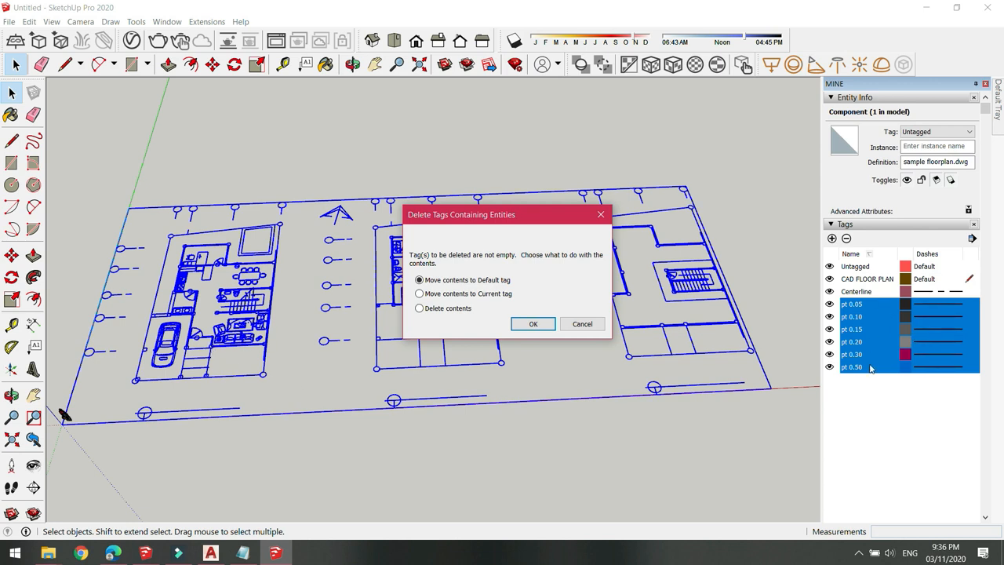
{"action": "left_click_drag", "start_coordinate": [538, 217], "coordinate": [562, 237]}
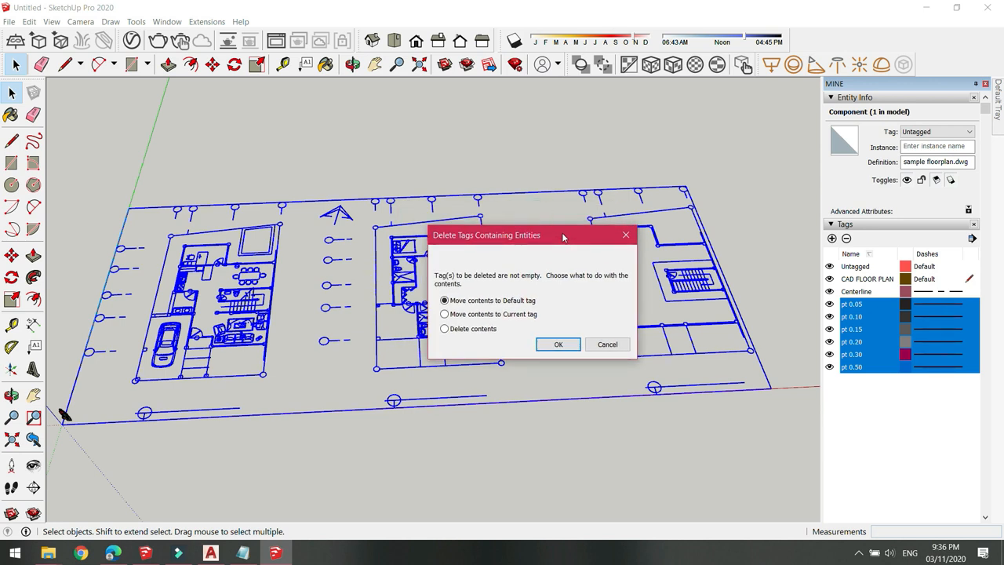
{"action": "left_click", "coordinate": [446, 315]}
{"action": "left_click", "coordinate": [627, 234]}
{"action": "left_click", "coordinate": [607, 430]}
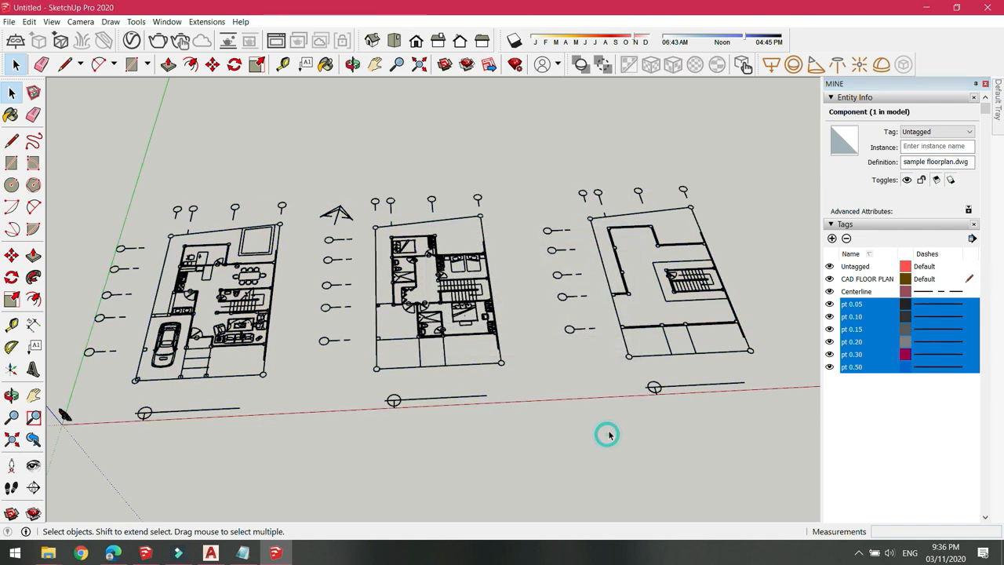
Step: Delete the tags from Centerline through pt 0.50, moving their contents to the current tag
{"action": "left_click", "coordinate": [860, 294]}
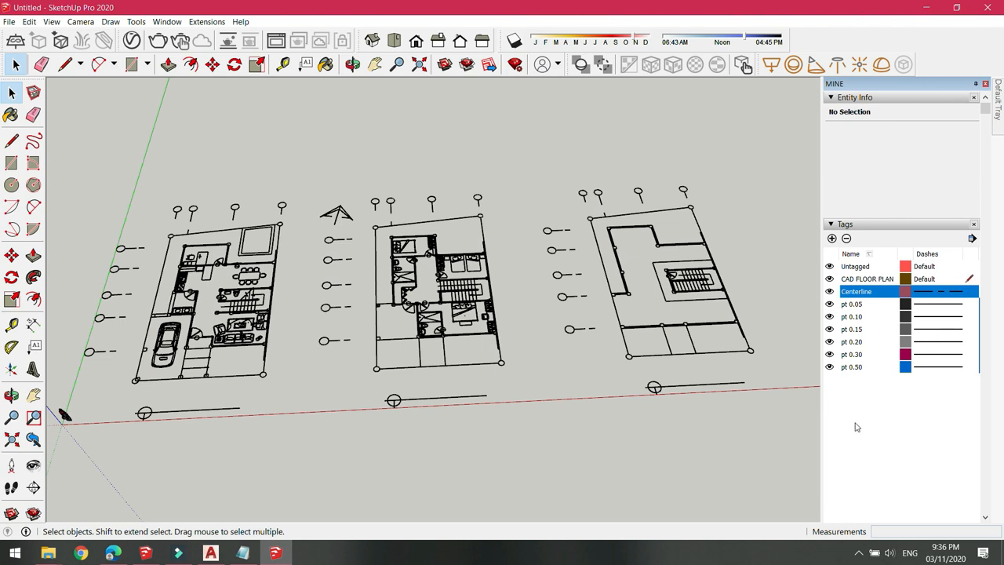
{"action": "left_click", "coordinate": [855, 367], "text": "shift"}
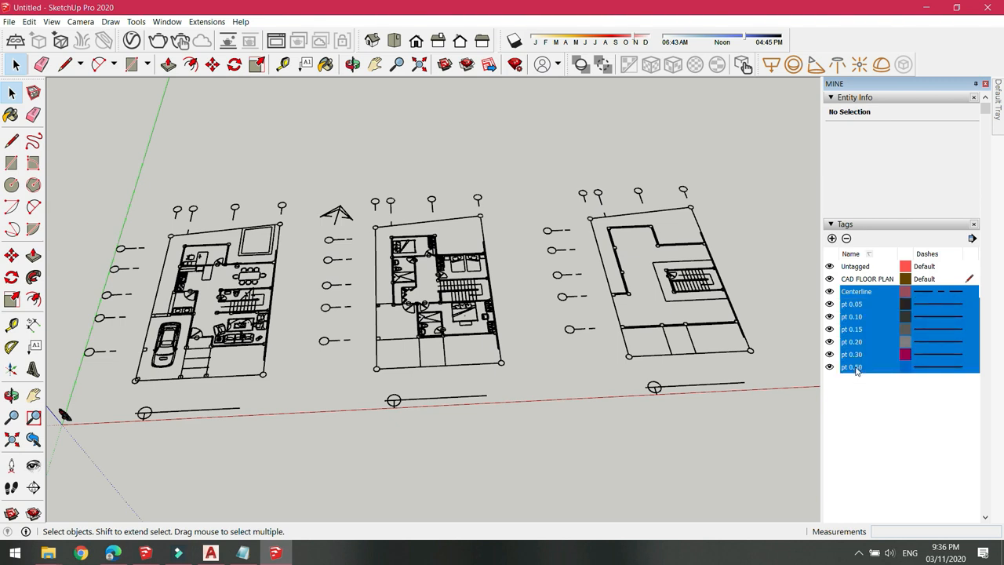
{"action": "left_click", "coordinate": [846, 239]}
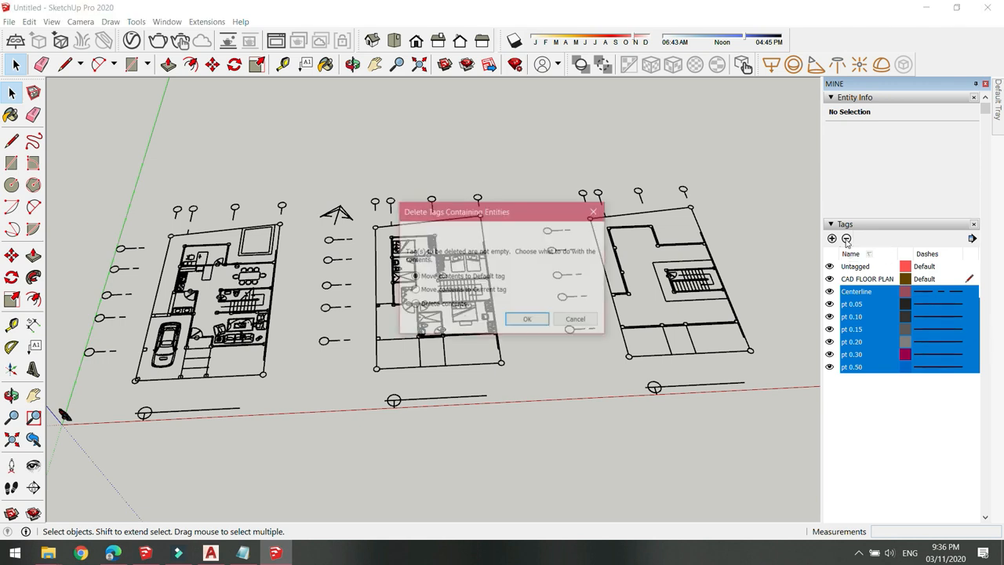
{"action": "left_click", "coordinate": [414, 290]}
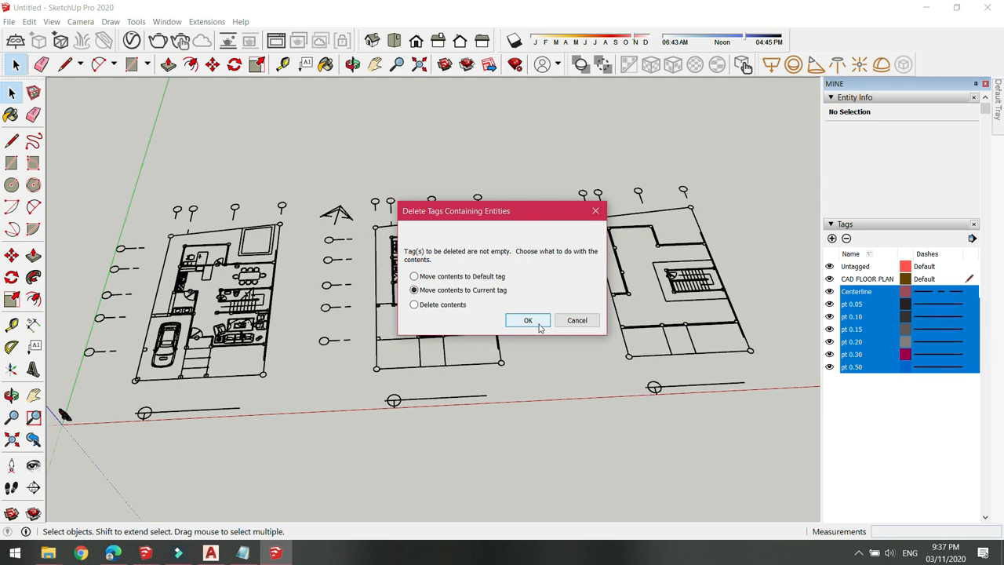
{"action": "left_click", "coordinate": [539, 324]}
Step: Check the three floor plans in the model and make Untagged the current tag again
{"action": "middle_click_drag", "start_coordinate": [562, 377], "coordinate": [471, 330]}
{"action": "scroll", "coordinate": [463, 312], "scroll_direction": "up", "scroll_amount": 3}
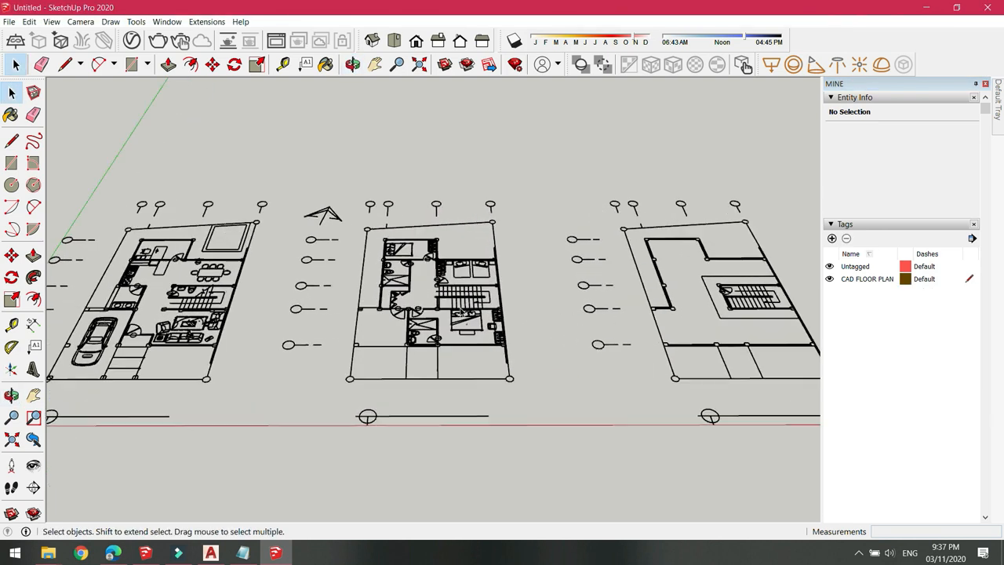
{"action": "scroll", "coordinate": [465, 312], "scroll_direction": "up", "scroll_amount": 2}
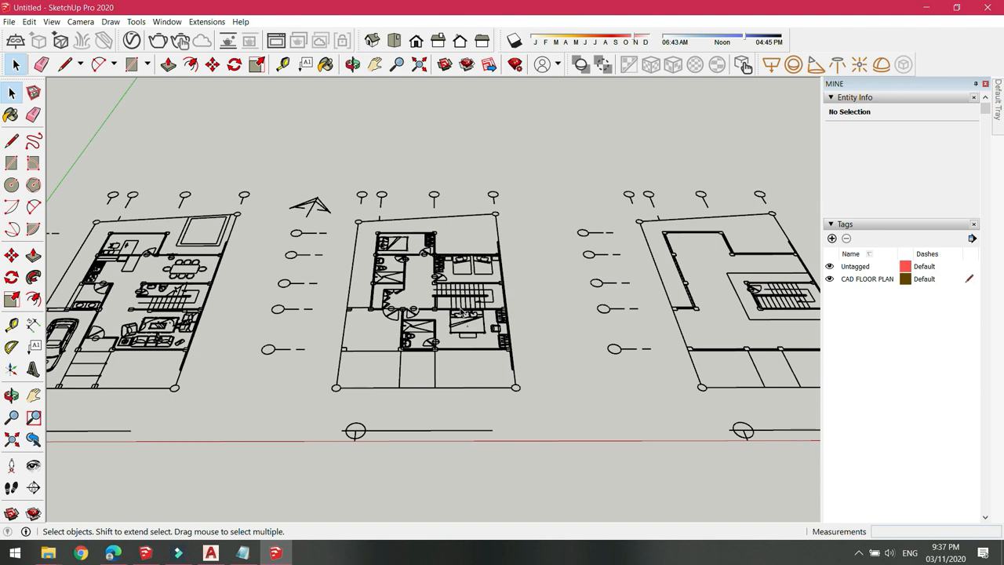
{"action": "scroll", "coordinate": [463, 312], "scroll_direction": "down", "scroll_amount": 3}
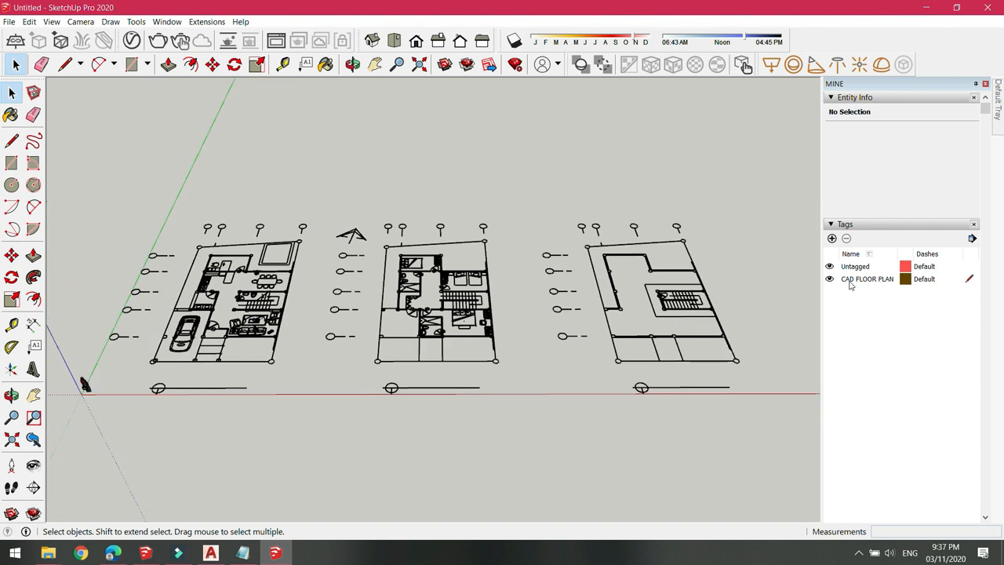
{"action": "left_click", "coordinate": [970, 268]}
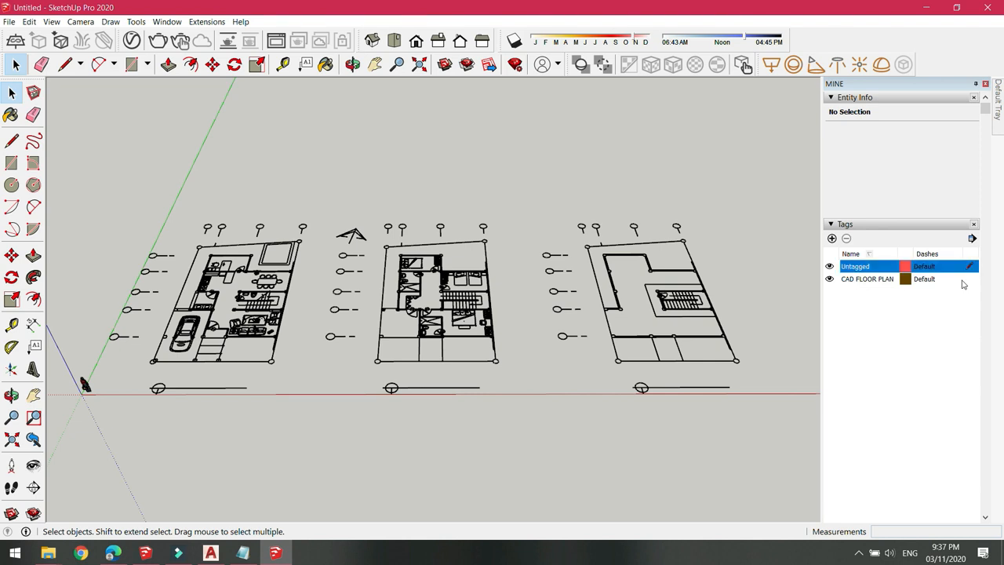
Step: Test the visibility of the CAD FLOOR PLAN tag by toggling it, leaving the tag hidden
{"action": "left_click", "coordinate": [831, 280]}
{"action": "left_click", "coordinate": [830, 279]}
{"action": "left_click", "coordinate": [830, 280]}
{"action": "left_click", "coordinate": [831, 280]}
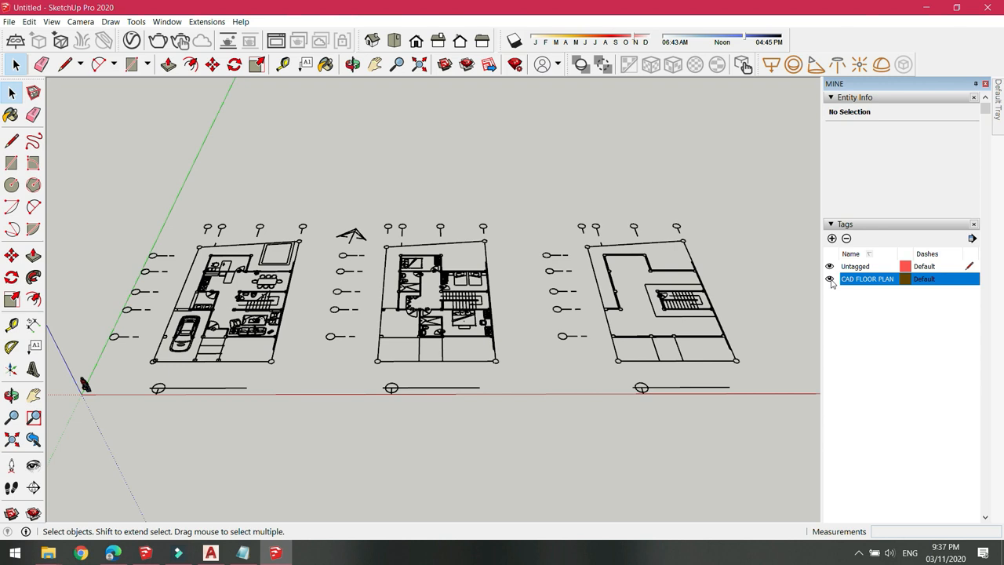
{"action": "left_click", "coordinate": [830, 280]}
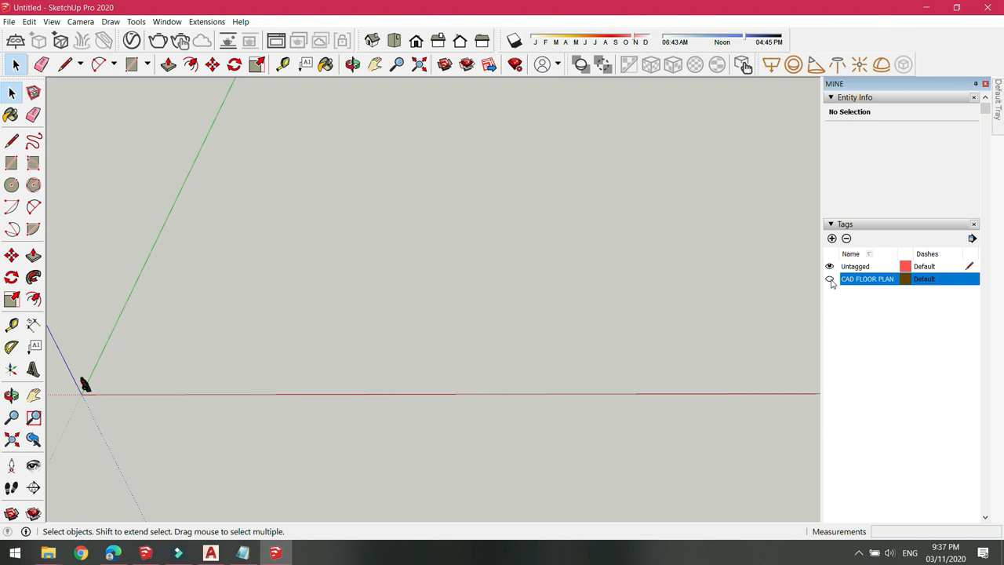
Step: Toggle the visibility of the CAD FLOOR PLAN tag and leave it shown
{"action": "left_click", "coordinate": [830, 280]}
{"action": "left_click", "coordinate": [830, 280]}
{"action": "left_click", "coordinate": [831, 280]}
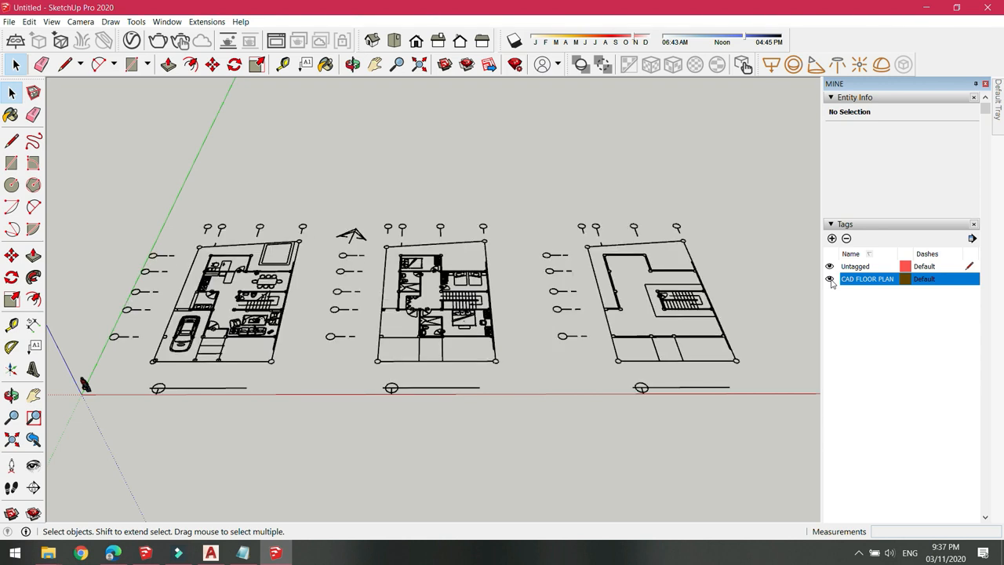
Step: Delete the grid bubbles between the second and third floor plans
{"action": "scroll", "coordinate": [617, 362], "scroll_direction": "up", "scroll_amount": 3}
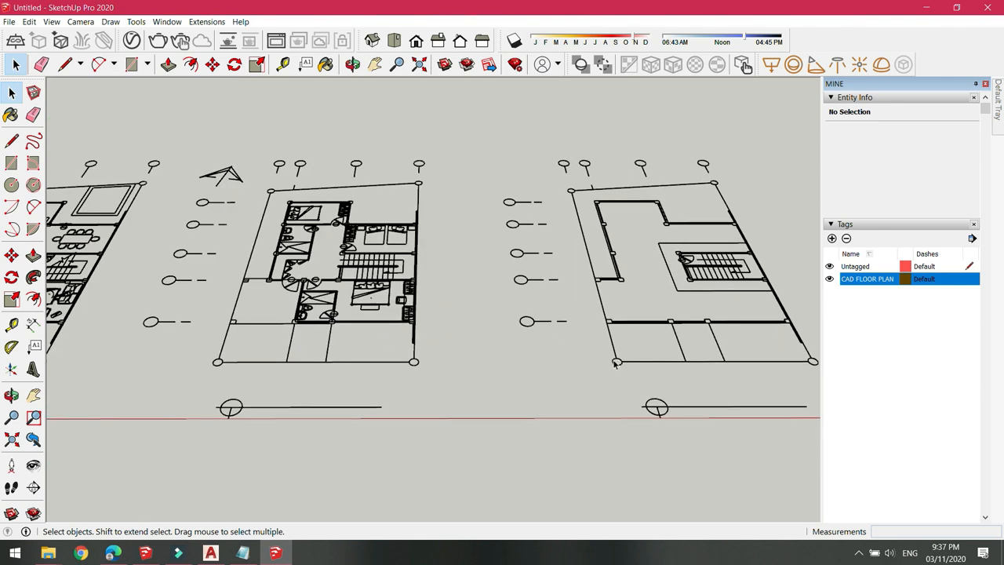
{"action": "left_click", "coordinate": [616, 358]}
{"action": "left_click_drag", "start_coordinate": [520, 363], "coordinate": [455, 117]}
{"action": "left_click_drag", "start_coordinate": [569, 337], "coordinate": [494, 182]}
{"action": "scroll", "coordinate": [494, 285], "scroll_direction": "down", "scroll_amount": 2}
{"action": "middle_click_drag", "start_coordinate": [494, 285], "coordinate": [531, 305]}
{"action": "scroll", "coordinate": [542, 315], "scroll_direction": "up", "scroll_amount": 2}
{"action": "left_click_drag", "start_coordinate": [549, 338], "coordinate": [495, 196]}
{"action": "key", "text": "Delete"}
Step: Delete the drawing title markers in front of the three floor plans
{"action": "scroll", "coordinate": [479, 271], "scroll_direction": "down", "scroll_amount": 2}
{"action": "left_click_drag", "start_coordinate": [783, 409], "coordinate": [560, 353]}
{"action": "left_click_drag", "start_coordinate": [509, 395], "coordinate": [267, 350]}
{"action": "scroll", "coordinate": [639, 432], "scroll_direction": "down", "scroll_amount": 1}
{"action": "scroll", "coordinate": [364, 404], "scroll_direction": "up", "scroll_amount": 2}
{"action": "left_click_drag", "start_coordinate": [363, 399], "coordinate": [146, 365]}
{"action": "key", "text": "Delete"}
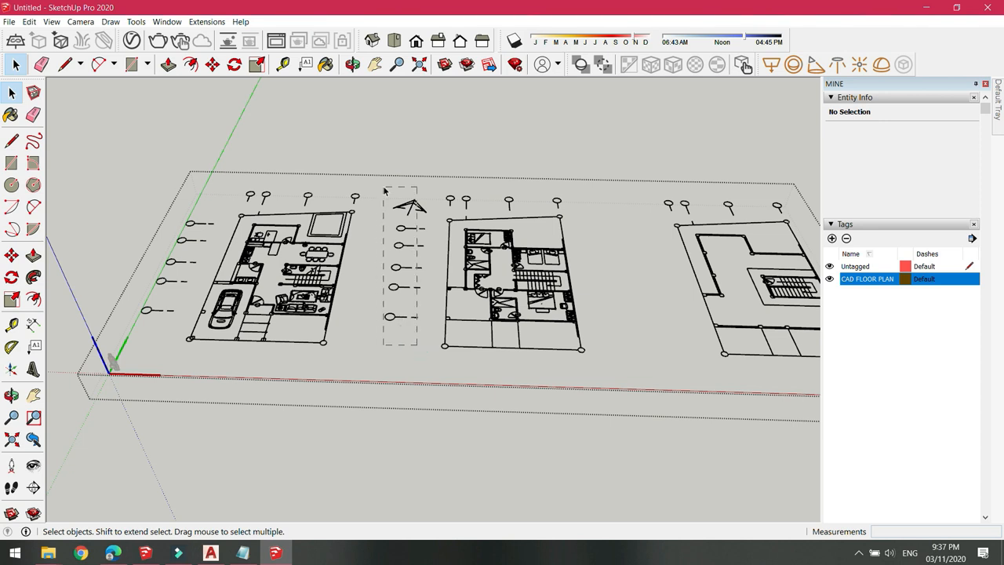
Step: Delete the remaining grid bubbles and their leader dashes around the first and second floor plans
{"action": "scroll", "coordinate": [553, 200], "scroll_direction": "up", "scroll_amount": 4}
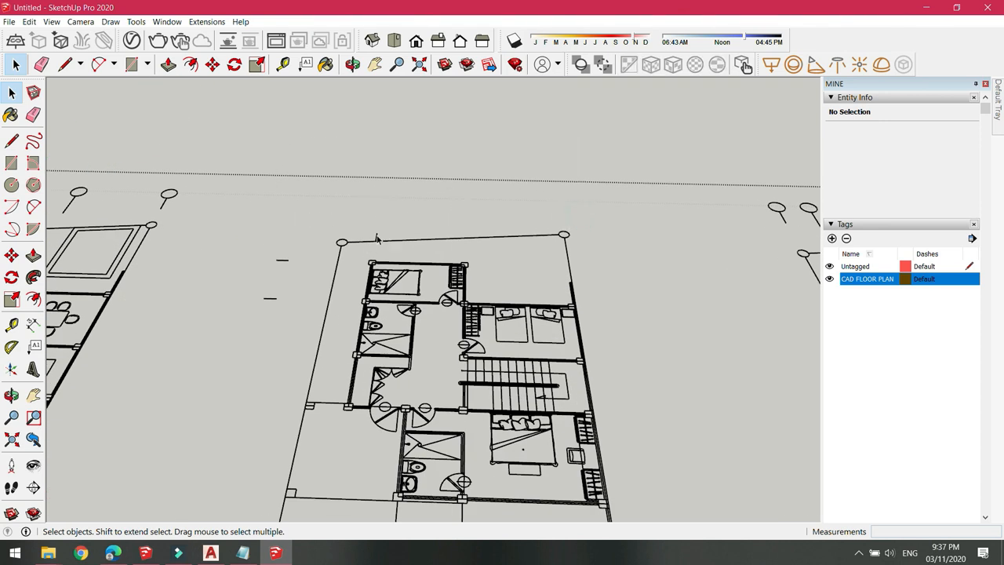
{"action": "scroll", "coordinate": [287, 314], "scroll_direction": "down", "scroll_amount": 5}
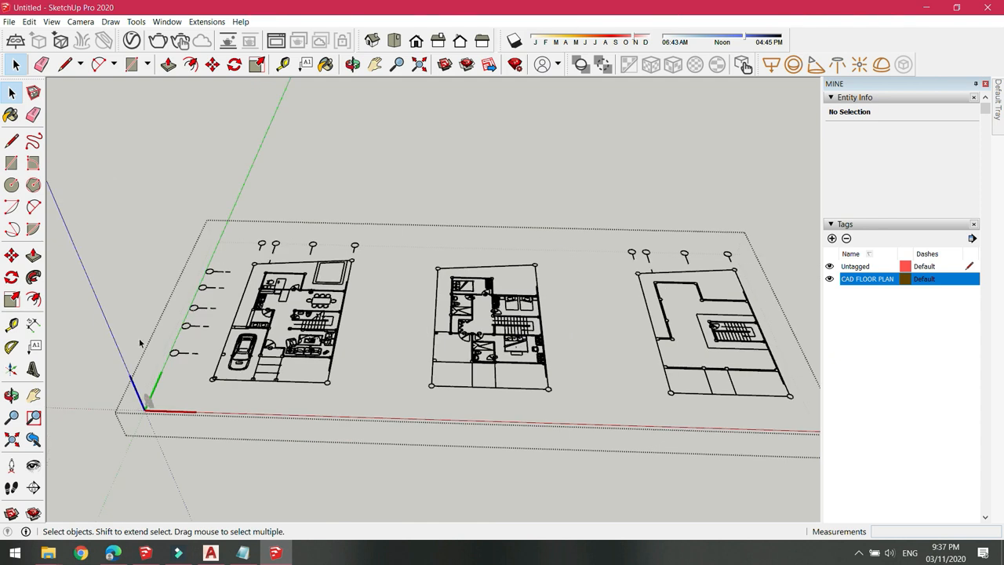
{"action": "middle_click_drag", "start_coordinate": [139, 342], "coordinate": [215, 449]}
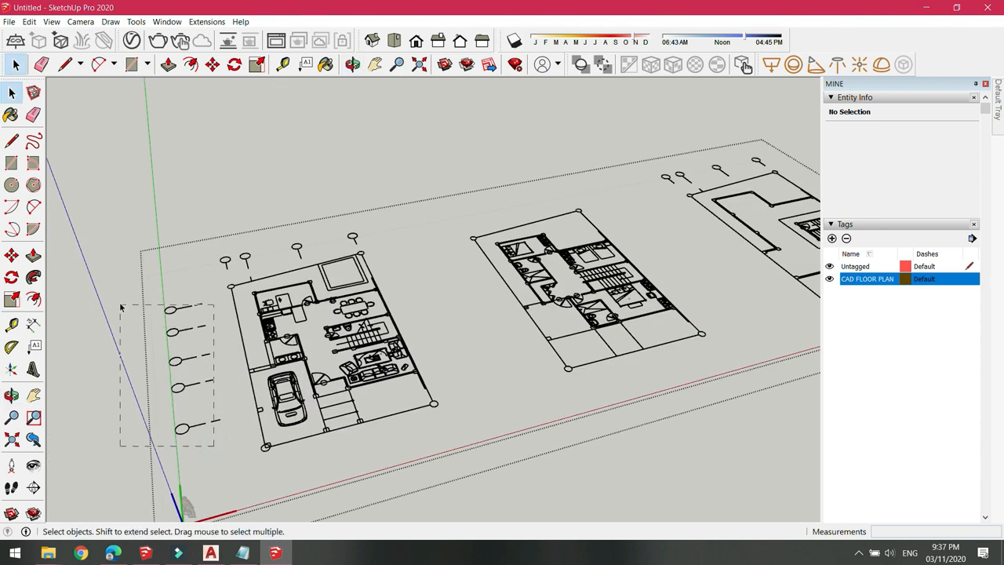
{"action": "scroll", "coordinate": [329, 214], "scroll_direction": "up", "scroll_amount": 3}
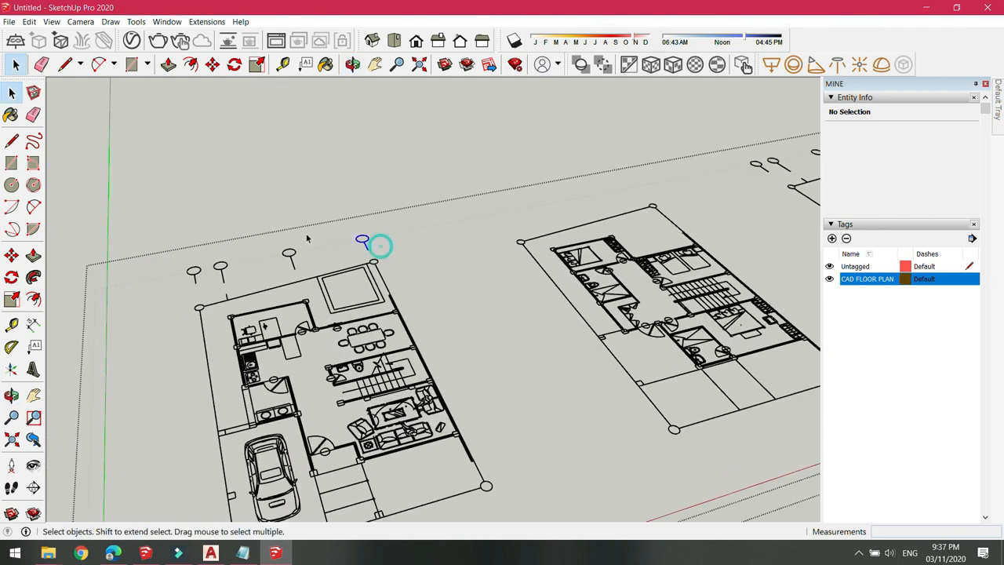
{"action": "left_click", "coordinate": [228, 298]}
{"action": "scroll", "coordinate": [146, 288], "scroll_direction": "down", "scroll_amount": 2}
{"action": "left_click", "coordinate": [146, 287]}
Step: Delete the row of grid bubbles behind the third floor plan, with its stray dash, and close the component
{"action": "middle_click_drag", "start_coordinate": [487, 337], "coordinate": [233, 293]}
{"action": "scroll", "coordinate": [687, 253], "scroll_direction": "up", "scroll_amount": 1}
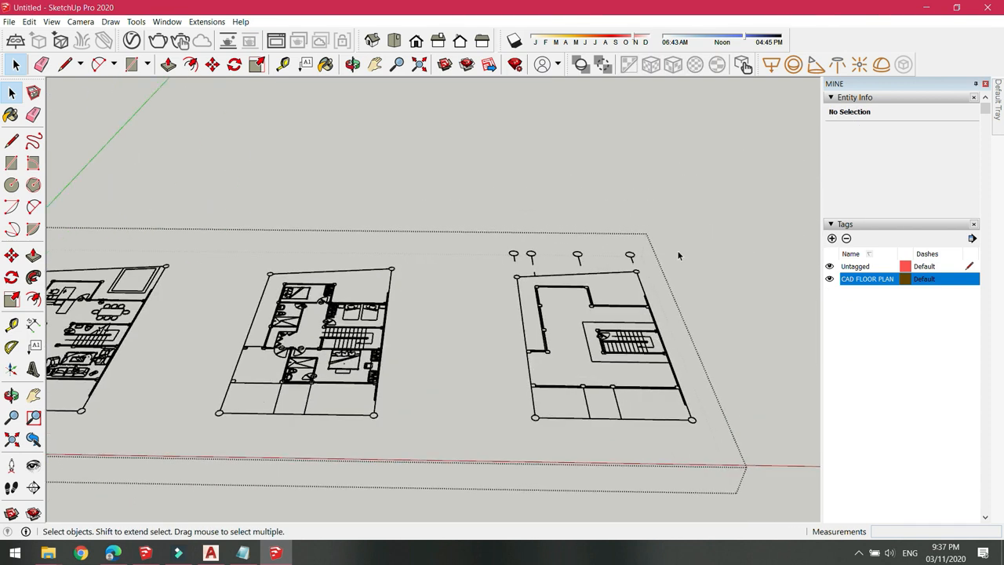
{"action": "scroll", "coordinate": [687, 255], "scroll_direction": "up", "scroll_amount": 1}
{"action": "scroll", "coordinate": [482, 283], "scroll_direction": "up", "scroll_amount": 1}
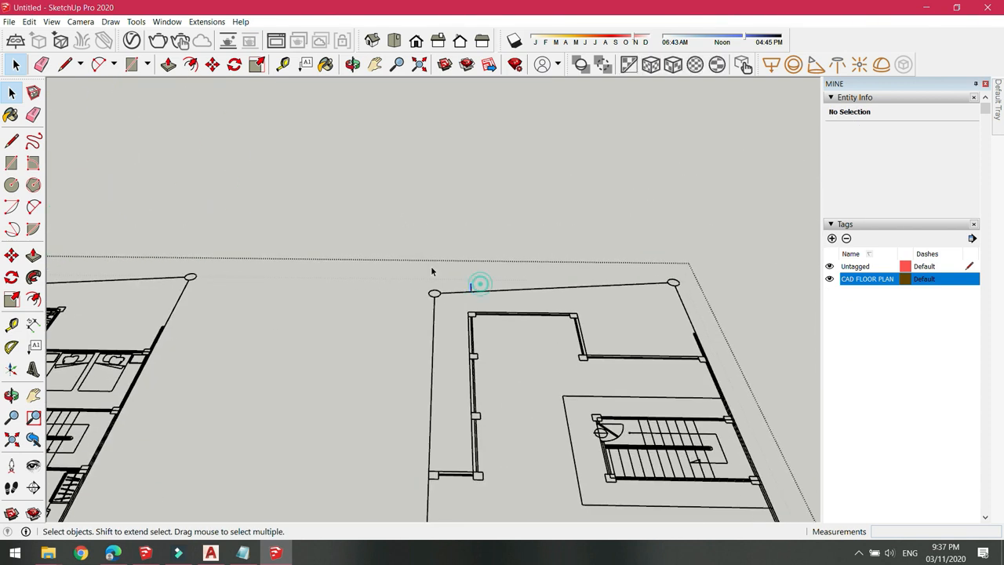
{"action": "scroll", "coordinate": [681, 228], "scroll_direction": "down", "scroll_amount": 3}
{"action": "scroll", "coordinate": [711, 345], "scroll_direction": "down", "scroll_amount": 1}
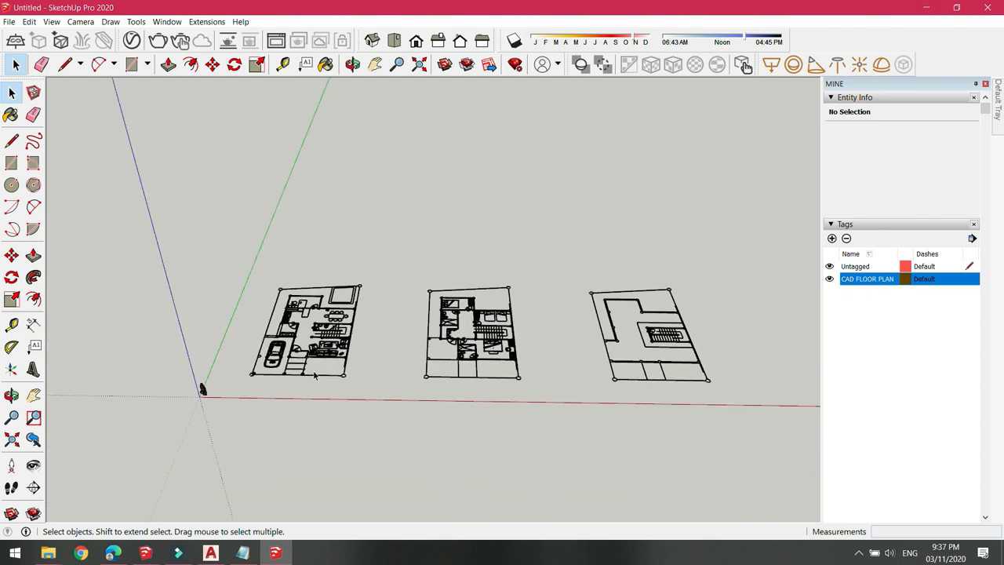
{"action": "scroll", "coordinate": [322, 407], "scroll_direction": "up", "scroll_amount": 2}
{"action": "left_click", "coordinate": [322, 408]}
{"action": "scroll", "coordinate": [321, 412], "scroll_direction": "up", "scroll_amount": 1}
{"action": "left_click", "coordinate": [322, 433]}
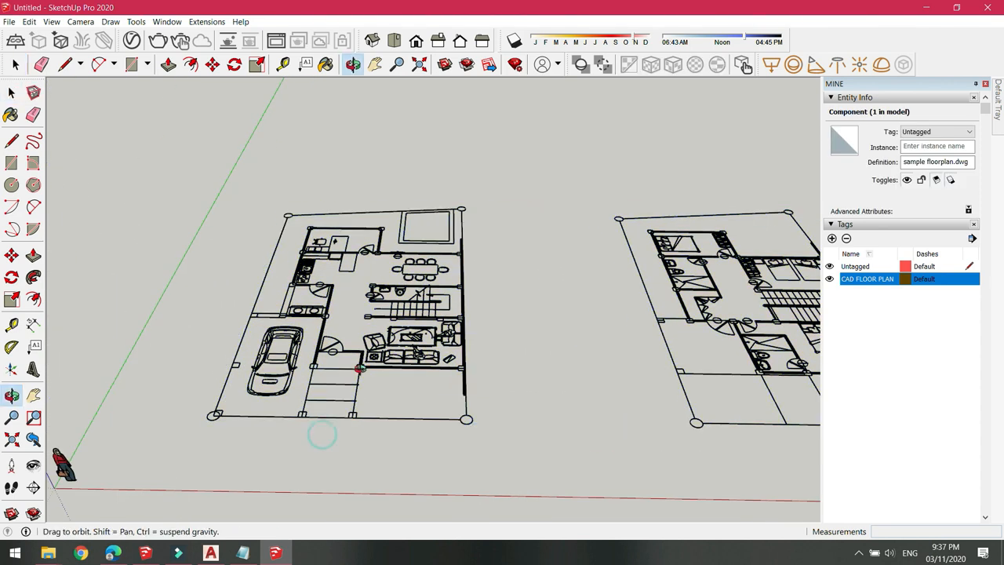
{"action": "scroll", "coordinate": [364, 395], "scroll_direction": "up", "scroll_amount": 3}
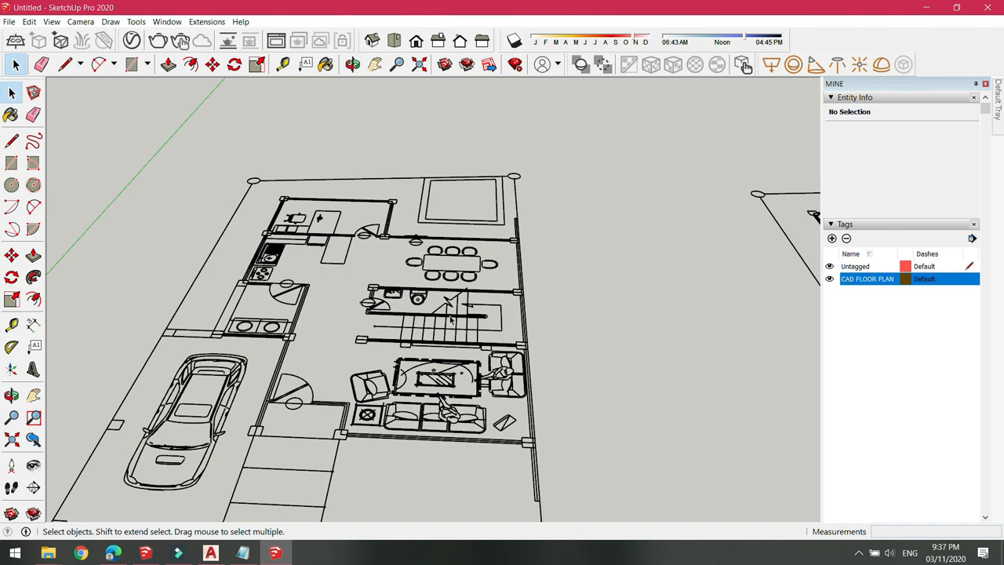
Step: Add a tag named 1ST COLUMN and make CAD FLOOR PLAN the current tag
{"action": "left_click", "coordinate": [833, 238]}
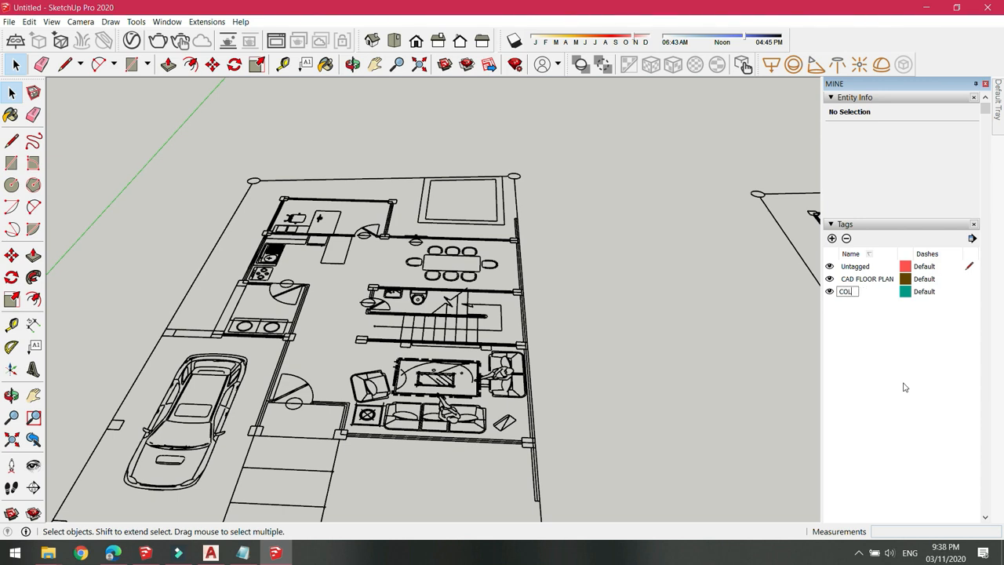
{"action": "left_click", "coordinate": [859, 340]}
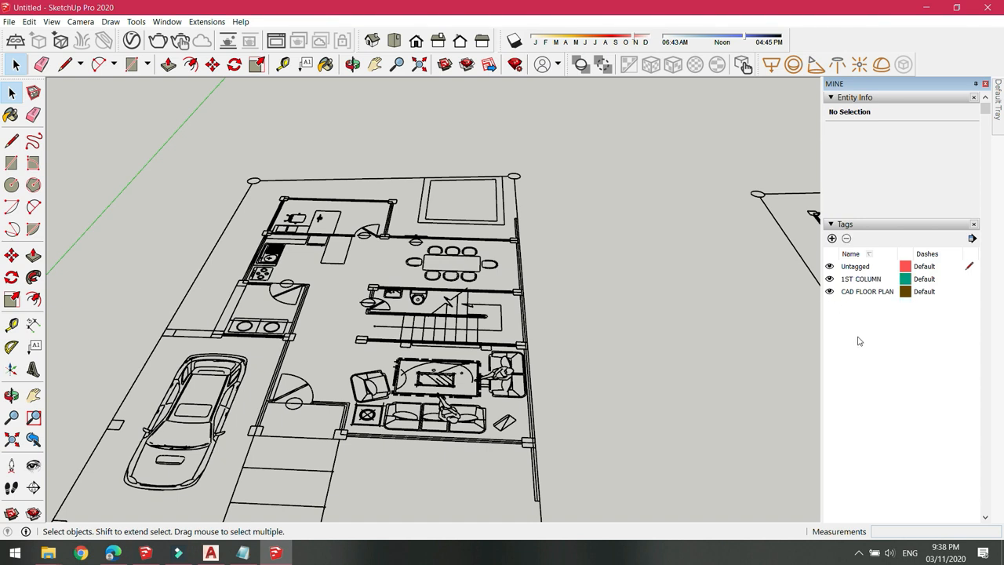
{"action": "left_click", "coordinate": [971, 291]}
Step: Examine the column outlines along the living room walls of the first floor plan
{"action": "scroll", "coordinate": [585, 331], "scroll_direction": "down", "scroll_amount": 4}
{"action": "mouse_move", "coordinate": [573, 357]}
{"action": "middle_mouse_down"}
{"action": "mouse_move", "coordinate": [554, 377]}
{"action": "mouse_move", "coordinate": [151, 334]}
{"action": "mouse_move", "coordinate": [354, 392]}
{"action": "mouse_move", "coordinate": [417, 397]}
{"action": "mouse_move", "coordinate": [390, 427]}
{"action": "middle_mouse_up"}
{"action": "scroll", "coordinate": [416, 393], "scroll_direction": "up", "scroll_amount": 5}
{"action": "scroll", "coordinate": [412, 386], "scroll_direction": "up", "scroll_amount": 4}
{"action": "scroll", "coordinate": [405, 400], "scroll_direction": "up", "scroll_amount": 3}
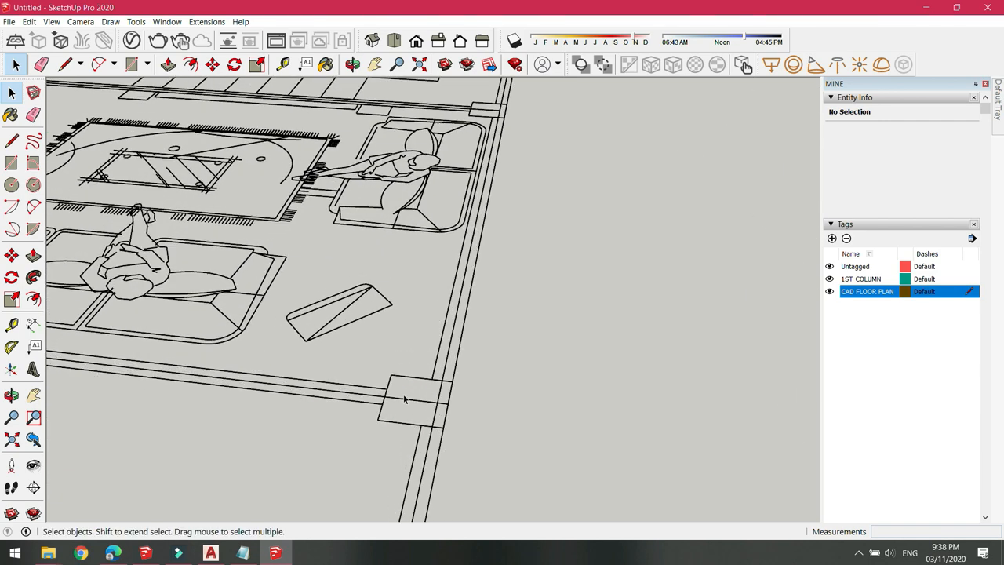
{"action": "scroll", "coordinate": [471, 357], "scroll_direction": "down", "scroll_amount": 5}
{"action": "left_click", "coordinate": [513, 368]}
{"action": "scroll", "coordinate": [514, 370], "scroll_direction": "down", "scroll_amount": 2}
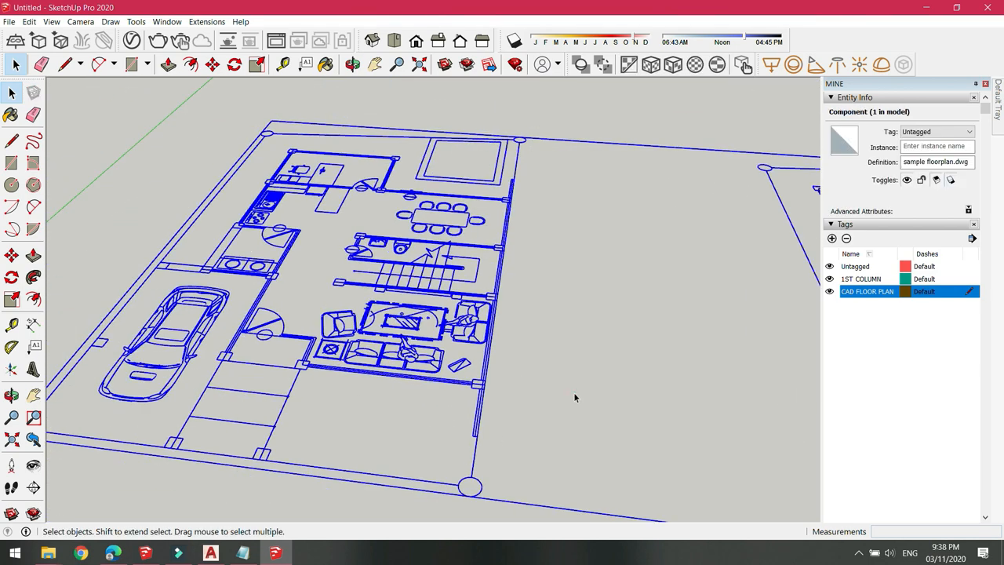
{"action": "left_click", "coordinate": [574, 394]}
Step: Draw a 0.30 m by 0.30 m rectangle over the column outline between the car and the entrance door
{"action": "scroll", "coordinate": [211, 368], "scroll_direction": "up", "scroll_amount": 2}
{"action": "scroll", "coordinate": [262, 350], "scroll_direction": "up", "scroll_amount": 4}
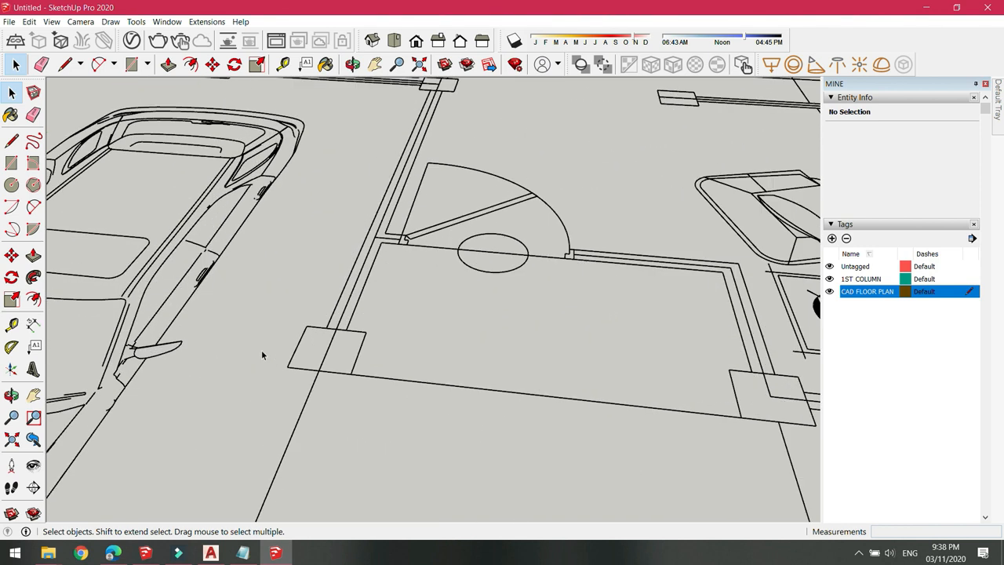
{"action": "scroll", "coordinate": [264, 352], "scroll_direction": "up", "scroll_amount": 1}
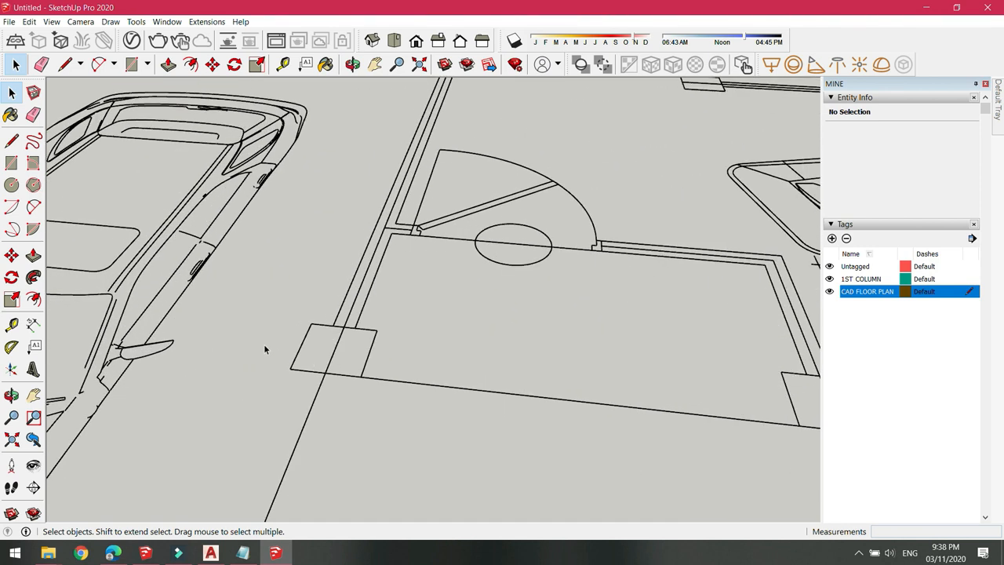
{"action": "key", "text": "r"}
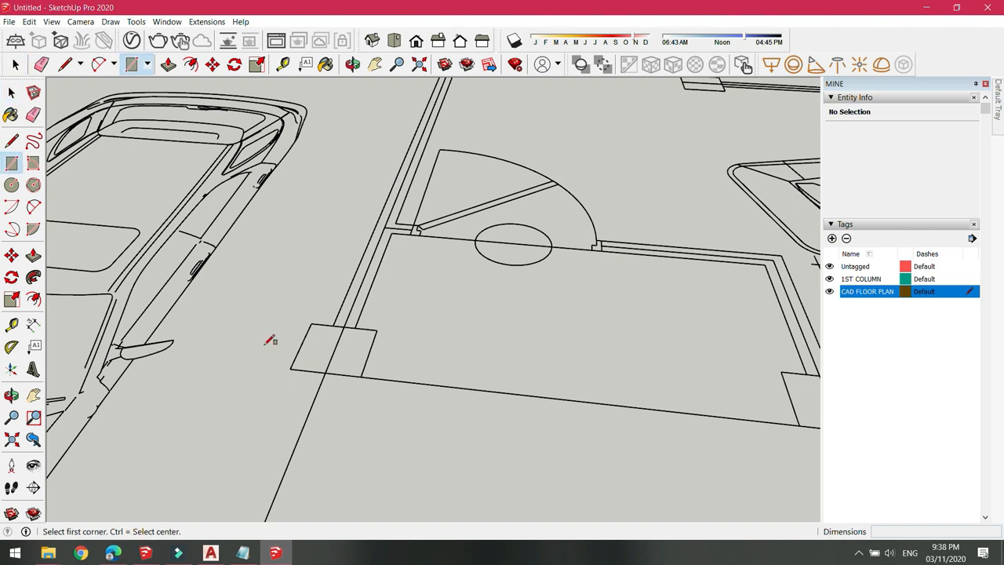
{"action": "left_click", "coordinate": [290, 368]}
{"action": "left_click", "coordinate": [369, 329]}
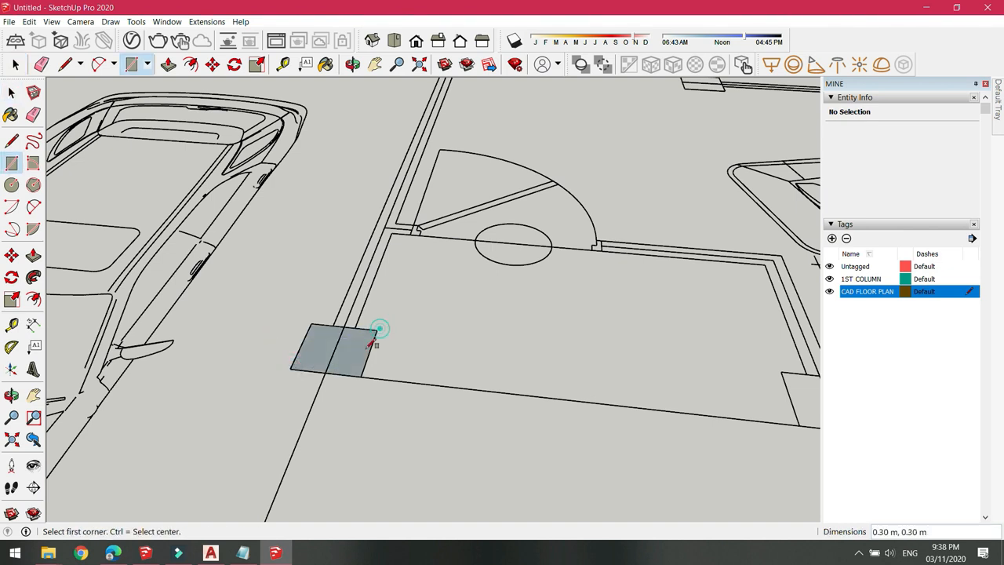
Step: Group the column rectangle's face and edges, and open the group for editing
{"action": "key", "text": "space"}
{"action": "double_click", "coordinate": [347, 359]}
{"action": "right_click", "coordinate": [347, 359]}
{"action": "left_click", "coordinate": [396, 269]}
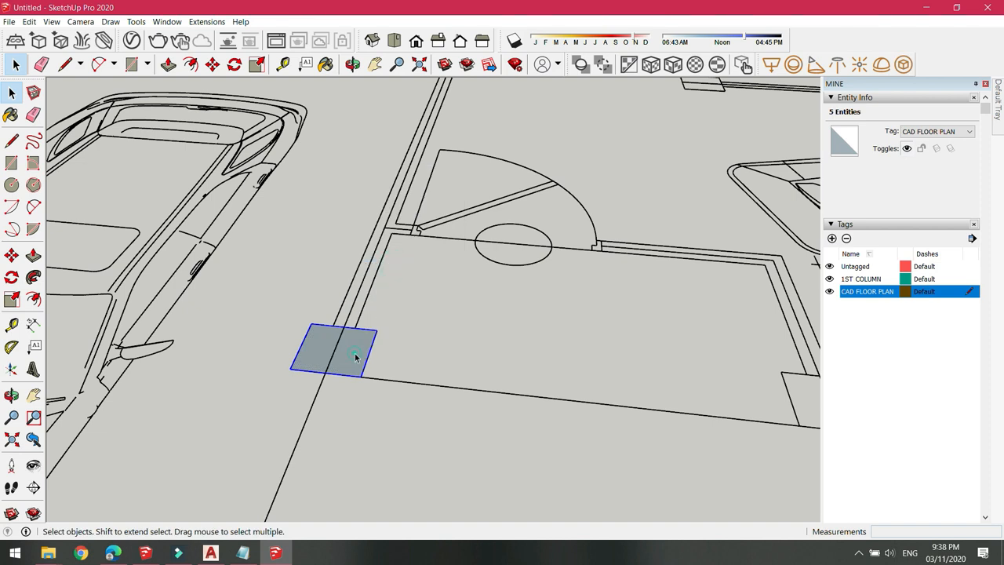
{"action": "double_click", "coordinate": [354, 354]}
{"action": "key", "text": "p"}
{"action": "type", "text": "3.2"}
{"action": "key", "text": "Return"}
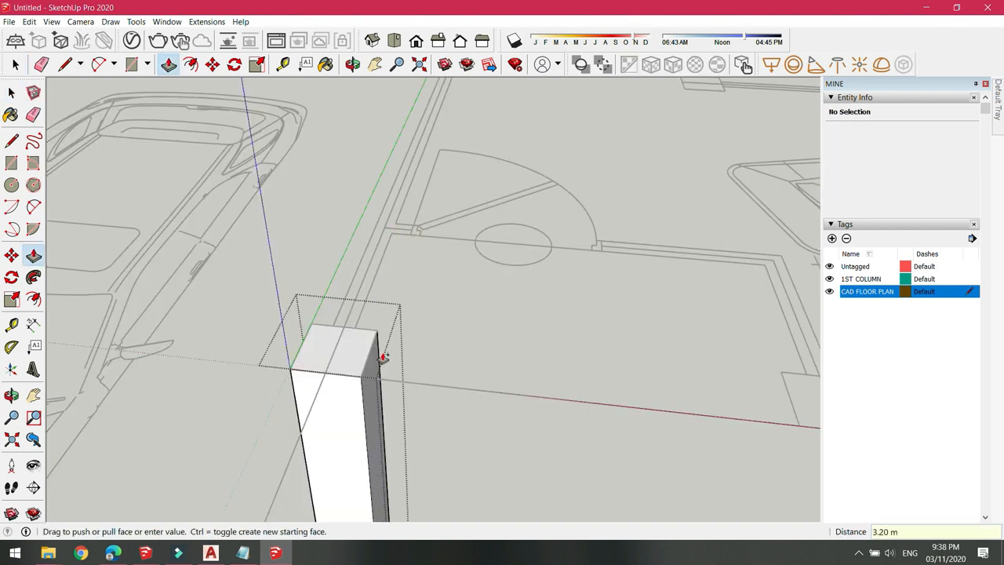
{"action": "key", "text": "ctrl+z"}
Step: Push/Pull the column's rectangular face upward by 3.2 m
{"action": "left_click", "coordinate": [353, 348]}
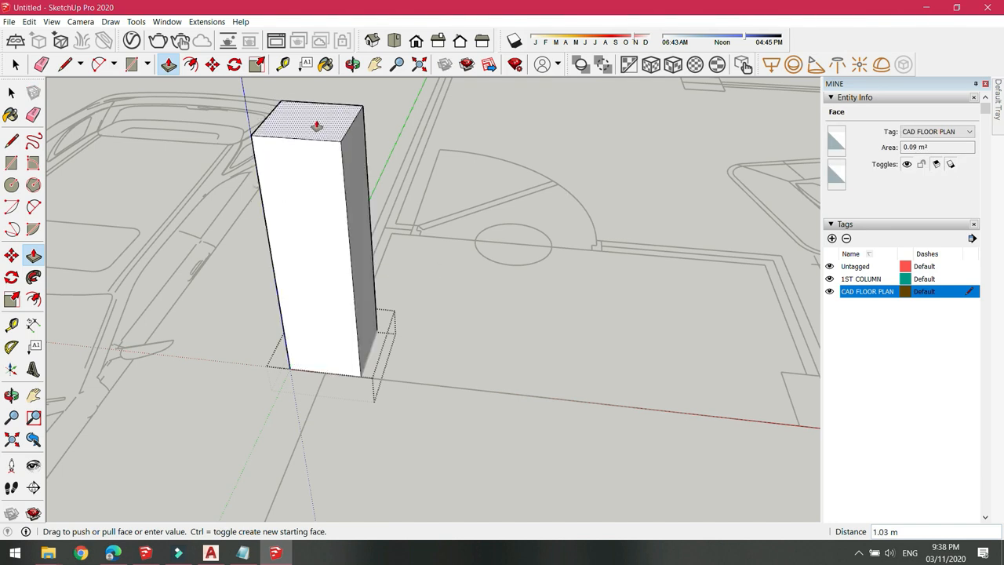
{"action": "key", "text": "Return"}
{"action": "scroll", "coordinate": [318, 352], "scroll_direction": "down", "scroll_amount": 7}
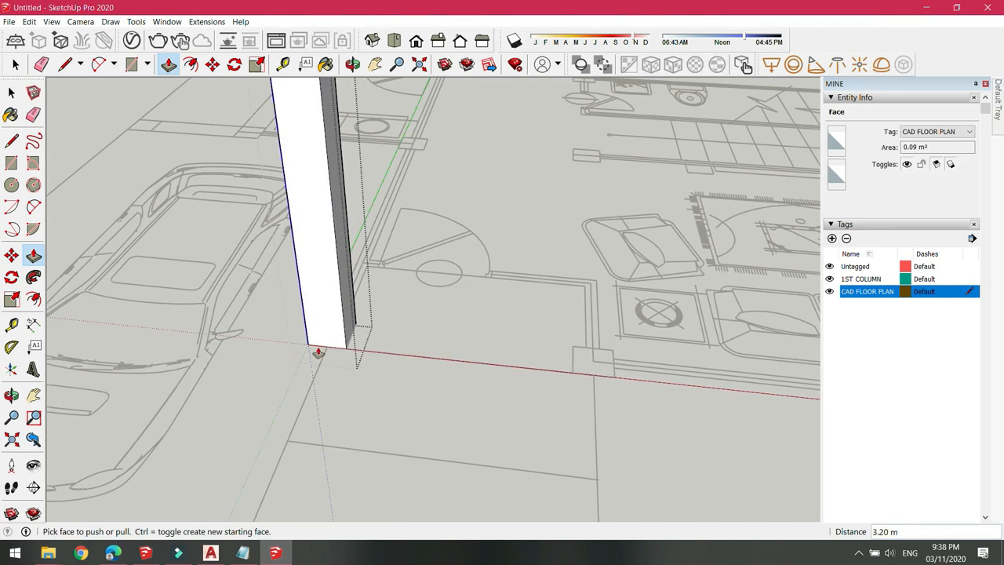
{"action": "key", "text": "space"}
Step: Copy the column from its base corner onto the column outline on the living room side of the entrance
{"action": "middle_click_drag", "start_coordinate": [532, 476], "coordinate": [343, 372]}
{"action": "left_click", "coordinate": [333, 287]}
{"action": "key", "text": "m"}
{"action": "scroll", "coordinate": [328, 345], "scroll_direction": "up", "scroll_amount": 3}
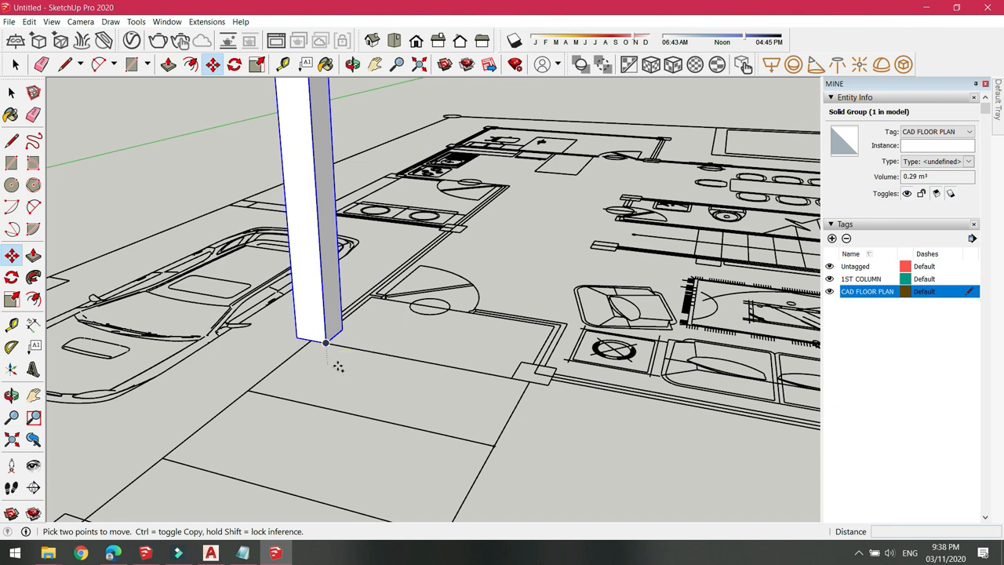
{"action": "scroll", "coordinate": [325, 343], "scroll_direction": "up", "scroll_amount": 2}
{"action": "left_click", "coordinate": [322, 340]}
{"action": "key", "text": "ctrl"}
{"action": "scroll", "coordinate": [482, 358], "scroll_direction": "down", "scroll_amount": 2}
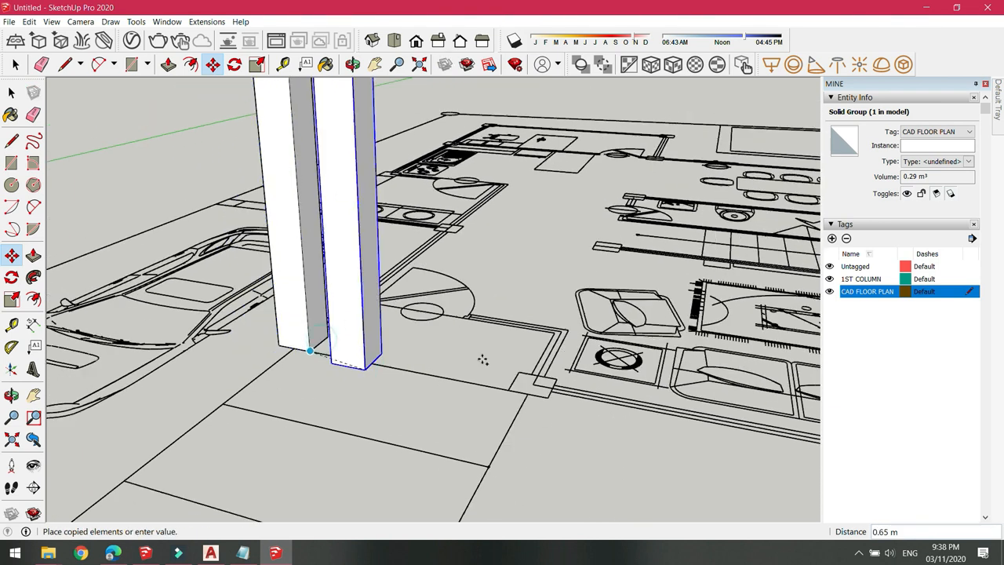
{"action": "left_click", "coordinate": [547, 398]}
Step: Copy the column onto the outline at the living room's front outer corner
{"action": "left_click", "coordinate": [547, 398]}
{"action": "key", "text": "ctrl"}
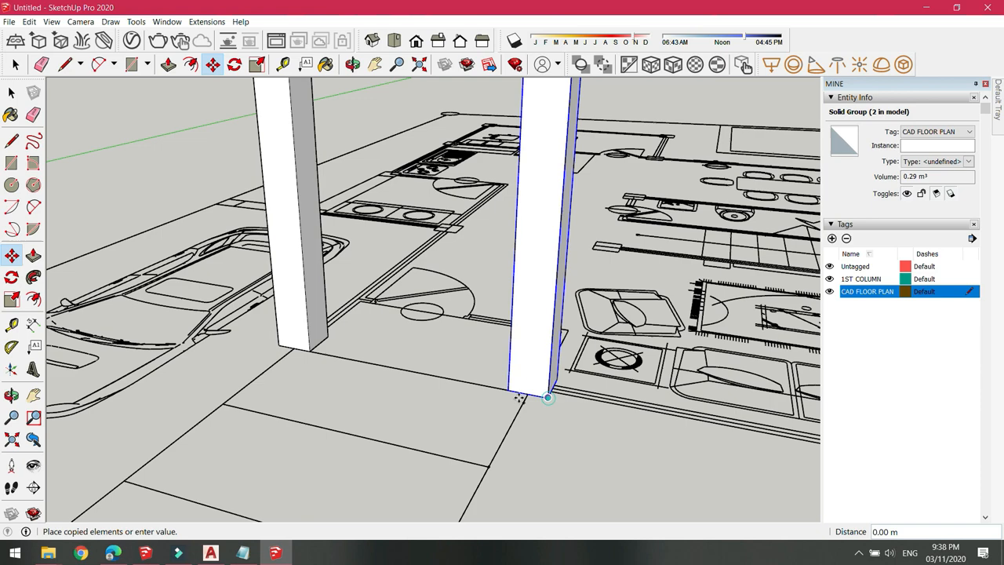
{"action": "scroll", "coordinate": [550, 402], "scroll_direction": "down", "scroll_amount": 3}
{"action": "scroll", "coordinate": [381, 385], "scroll_direction": "up", "scroll_amount": 1}
{"action": "scroll", "coordinate": [479, 412], "scroll_direction": "up", "scroll_amount": 3}
{"action": "left_click", "coordinate": [478, 426]}
Step: Copy the corner column along the side wall onto the outline between the living room and the stairs
{"action": "mouse_move", "coordinate": [478, 426]}
{"action": "middle_mouse_down"}
{"action": "mouse_move", "coordinate": [534, 387]}
{"action": "mouse_move", "coordinate": [474, 406]}
{"action": "middle_mouse_up"}
{"action": "left_click", "coordinate": [452, 423]}
{"action": "key", "text": "ctrl"}
{"action": "scroll", "coordinate": [451, 424], "scroll_direction": "down", "scroll_amount": 2}
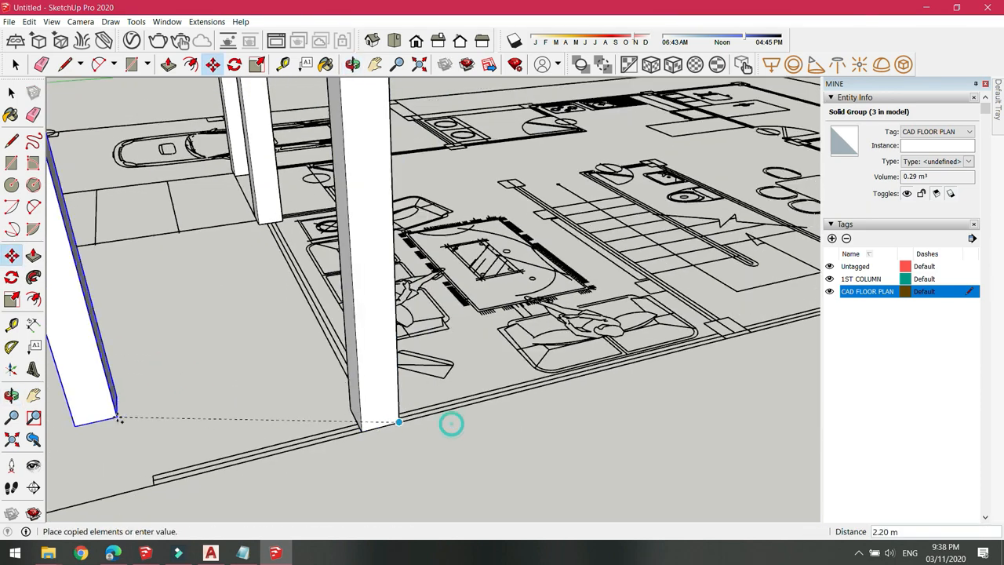
{"action": "scroll", "coordinate": [540, 361], "scroll_direction": "up", "scroll_amount": 2}
{"action": "left_click", "coordinate": [571, 354]}
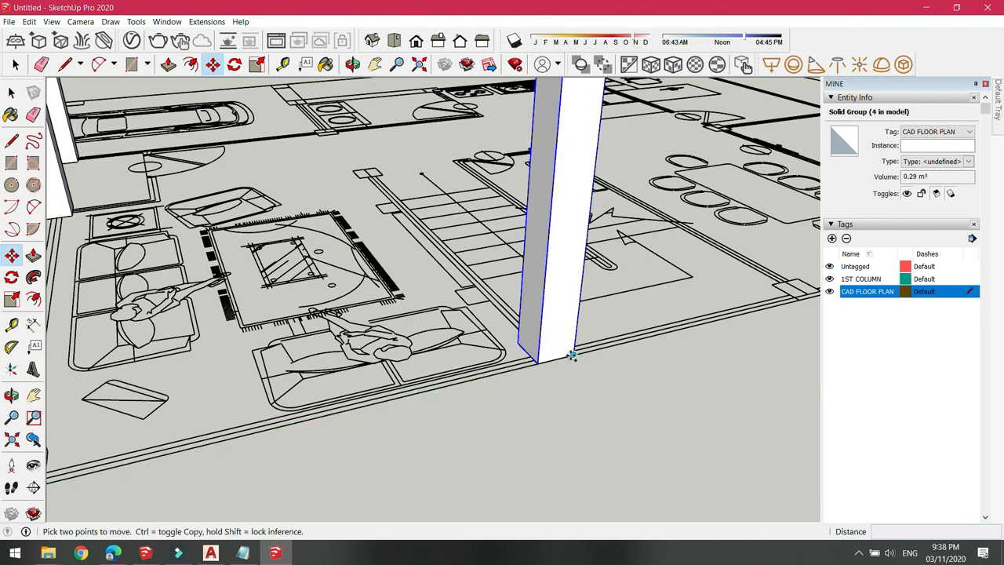
Step: Copy the column along the side wall onto the outline between the stairs and the dining area
{"action": "left_click", "coordinate": [570, 354]}
{"action": "key", "text": "ctrl"}
{"action": "scroll", "coordinate": [550, 357], "scroll_direction": "up", "scroll_amount": 3}
{"action": "left_click", "coordinate": [660, 342]}
Step: Copy the column onto the outline at the dining area's rear outer corner
{"action": "scroll", "coordinate": [620, 322], "scroll_direction": "down", "scroll_amount": 2}
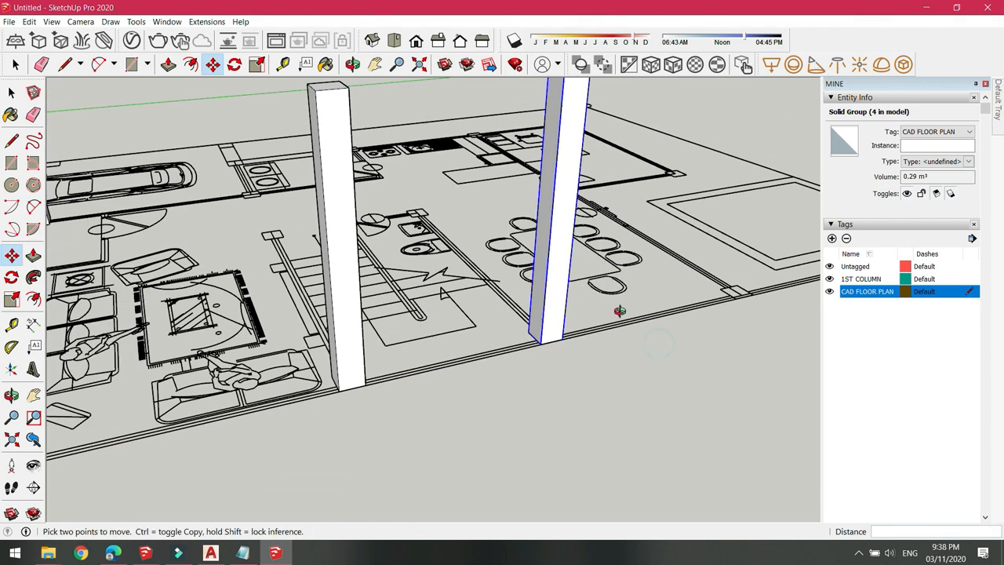
{"action": "scroll", "coordinate": [481, 397], "scroll_direction": "up", "scroll_amount": 4}
{"action": "left_click", "coordinate": [499, 368]}
{"action": "key", "text": "ctrl"}
{"action": "scroll", "coordinate": [503, 369], "scroll_direction": "down", "scroll_amount": 2}
{"action": "scroll", "coordinate": [455, 385], "scroll_direction": "up", "scroll_amount": 4}
{"action": "left_click", "coordinate": [452, 388]}
Step: Copy the column along the dining area's rear wall onto the outline beside the small rear room's door
{"action": "middle_click_drag", "start_coordinate": [419, 397], "coordinate": [427, 354]}
{"action": "left_click", "coordinate": [429, 358]}
{"action": "key", "text": "ctrl"}
{"action": "scroll", "coordinate": [258, 309], "scroll_direction": "down", "scroll_amount": 2}
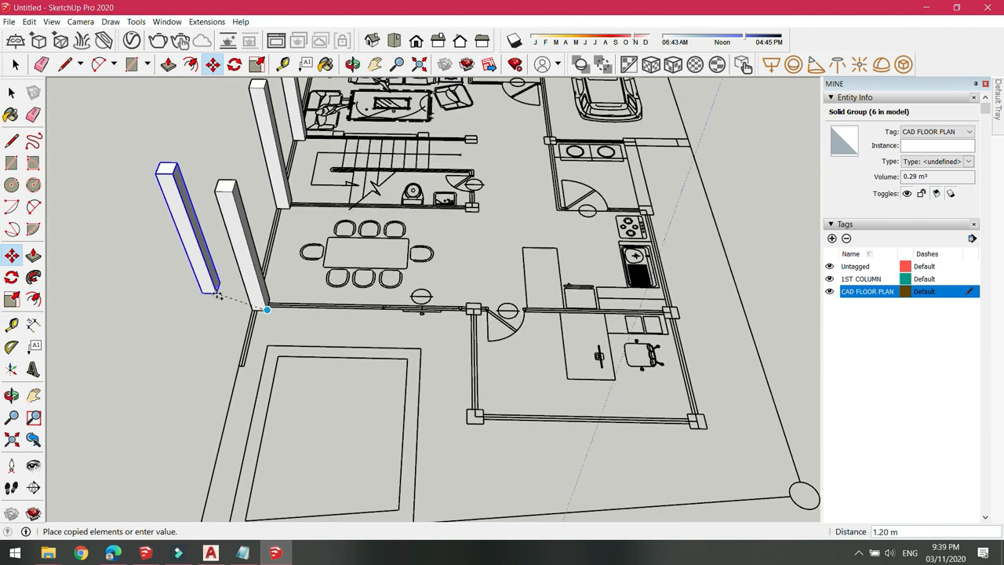
{"action": "scroll", "coordinate": [489, 340], "scroll_direction": "up", "scroll_amount": 4}
{"action": "left_click", "coordinate": [502, 342]}
Step: Copy the column onto the outline at the small rear room's outer corner nearest the pool, and clear the selection
{"action": "middle_click_drag", "start_coordinate": [440, 341], "coordinate": [462, 320]}
{"action": "left_click", "coordinate": [462, 321]}
{"action": "key", "text": "ctrl"}
{"action": "scroll", "coordinate": [541, 232], "scroll_direction": "down", "scroll_amount": 5}
{"action": "scroll", "coordinate": [476, 353], "scroll_direction": "up", "scroll_amount": 2}
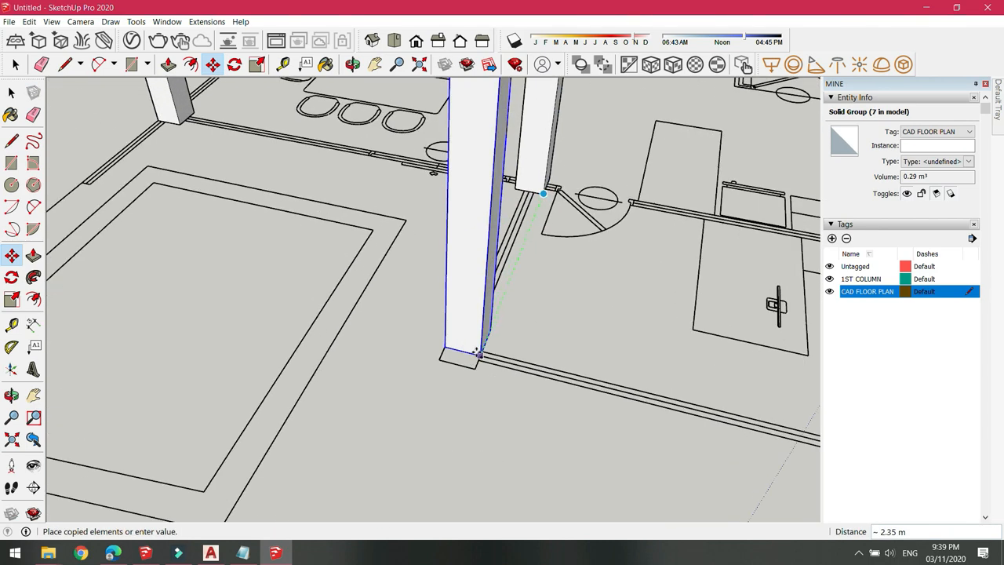
{"action": "left_click", "coordinate": [473, 366]}
{"action": "scroll", "coordinate": [472, 367], "scroll_direction": "down", "scroll_amount": 3}
{"action": "middle_click_drag", "start_coordinate": [214, 291], "coordinate": [701, 251]}
{"action": "scroll", "coordinate": [702, 251], "scroll_direction": "down", "scroll_amount": 5}
{"action": "key", "text": "space"}
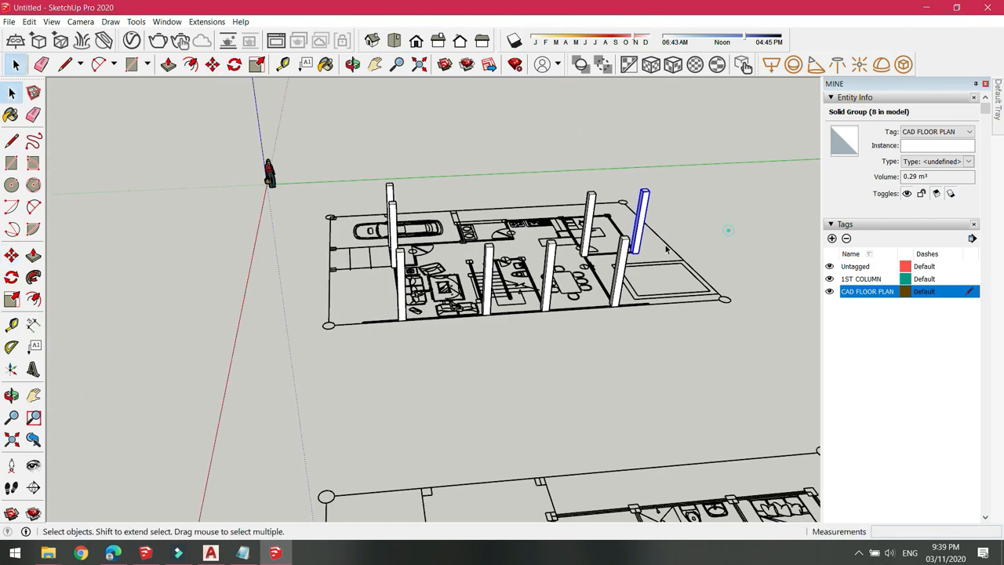
{"action": "left_click", "coordinate": [728, 229]}
Step: Add a tag named WALL and make it the active tag
{"action": "middle_click_drag", "start_coordinate": [471, 270], "coordinate": [632, 307]}
{"action": "scroll", "coordinate": [632, 308], "scroll_direction": "up", "scroll_amount": 4}
{"action": "scroll", "coordinate": [439, 329], "scroll_direction": "up", "scroll_amount": 2}
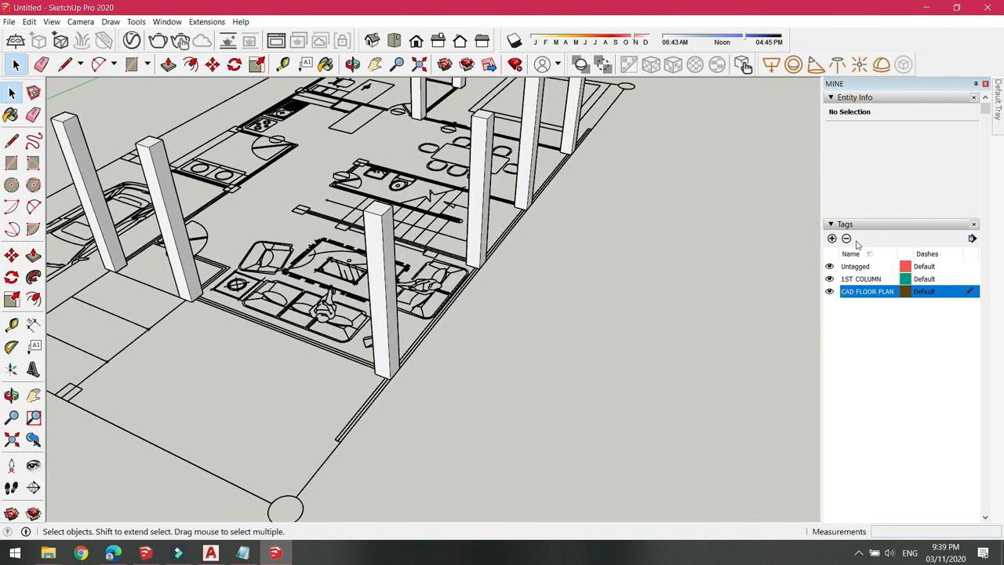
{"action": "left_click", "coordinate": [832, 238]}
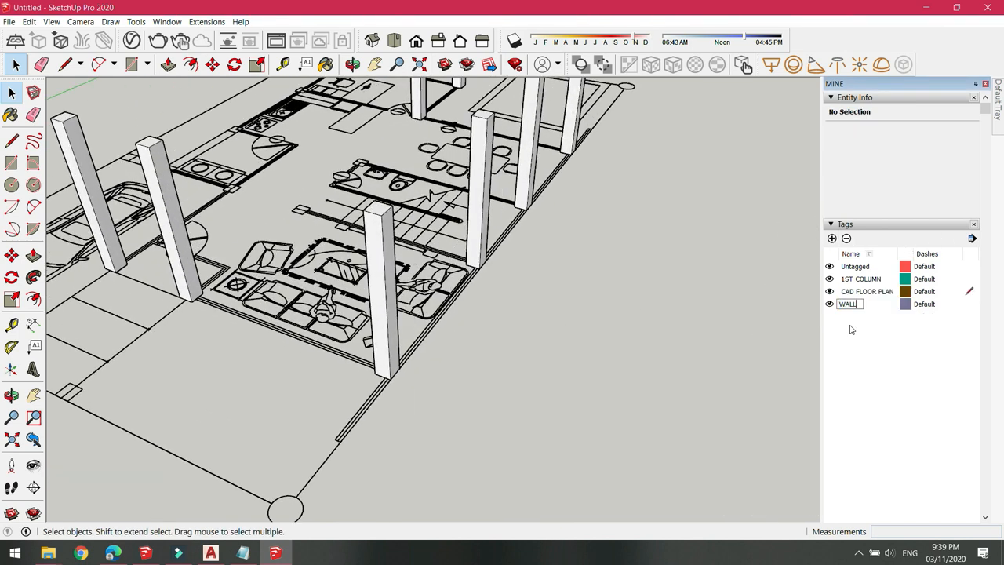
{"action": "left_click", "coordinate": [970, 303]}
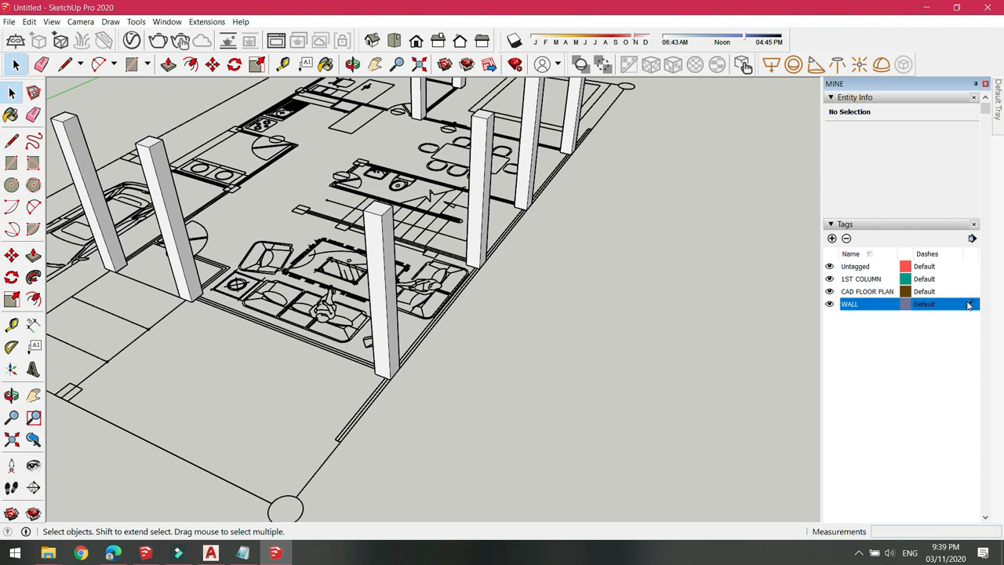
Step: Draw a rectangular wall footprint about 4.30 m long between the two columns along the living room's front wall
{"action": "middle_click_drag", "start_coordinate": [641, 323], "coordinate": [710, 353]}
{"action": "scroll", "coordinate": [194, 376], "scroll_direction": "up", "scroll_amount": 6}
{"action": "scroll", "coordinate": [190, 364], "scroll_direction": "up", "scroll_amount": 2}
{"action": "key", "text": "r"}
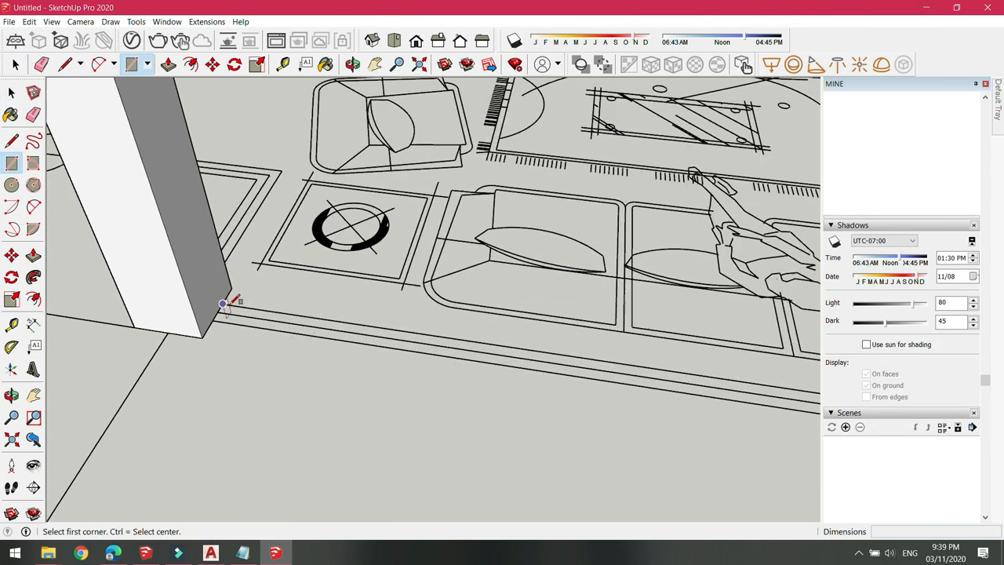
{"action": "left_click", "coordinate": [226, 303]}
{"action": "scroll", "coordinate": [235, 306], "scroll_direction": "down", "scroll_amount": 5}
{"action": "scroll", "coordinate": [654, 367], "scroll_direction": "up", "scroll_amount": 6}
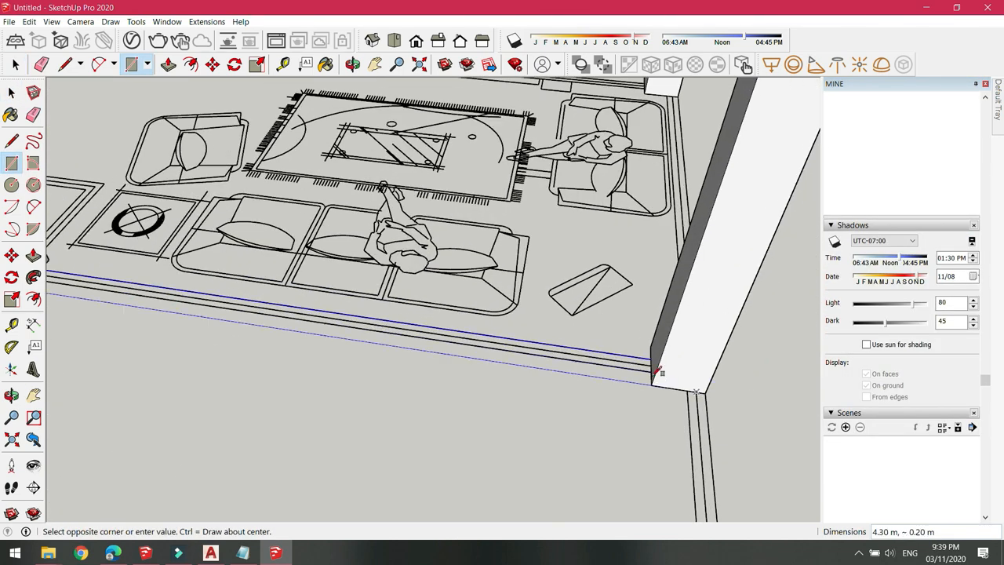
{"action": "left_click", "coordinate": [654, 367]}
Step: Make the front wall footprint of the living room into a group
{"action": "key", "text": "space"}
{"action": "scroll", "coordinate": [635, 370], "scroll_direction": "up", "scroll_amount": 3}
{"action": "right_click", "coordinate": [630, 368]}
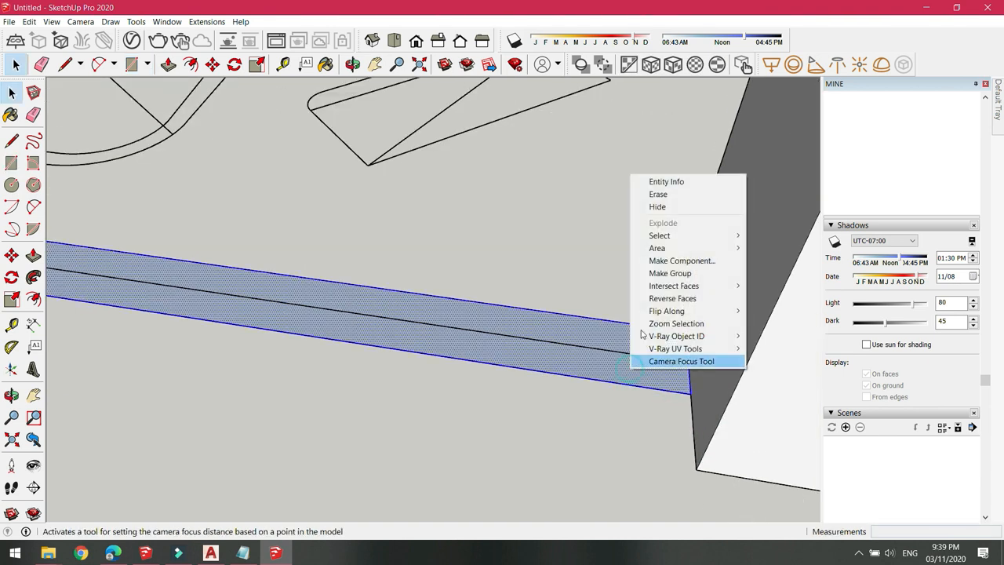
{"action": "left_click", "coordinate": [668, 274]}
Step: Extrude the front wall footprint inside its group up to the height of the adjacent columns
{"action": "scroll", "coordinate": [614, 362], "scroll_direction": "down", "scroll_amount": 3}
{"action": "key", "text": "p"}
{"action": "left_click_drag", "start_coordinate": [614, 368], "coordinate": [691, 127]}
{"action": "scroll", "coordinate": [612, 305], "scroll_direction": "down", "scroll_amount": 5}
{"action": "middle_click_drag", "start_coordinate": [691, 127], "coordinate": [763, 359]}
{"action": "key", "text": "space"}
{"action": "scroll", "coordinate": [482, 463], "scroll_direction": "up", "scroll_amount": 3}
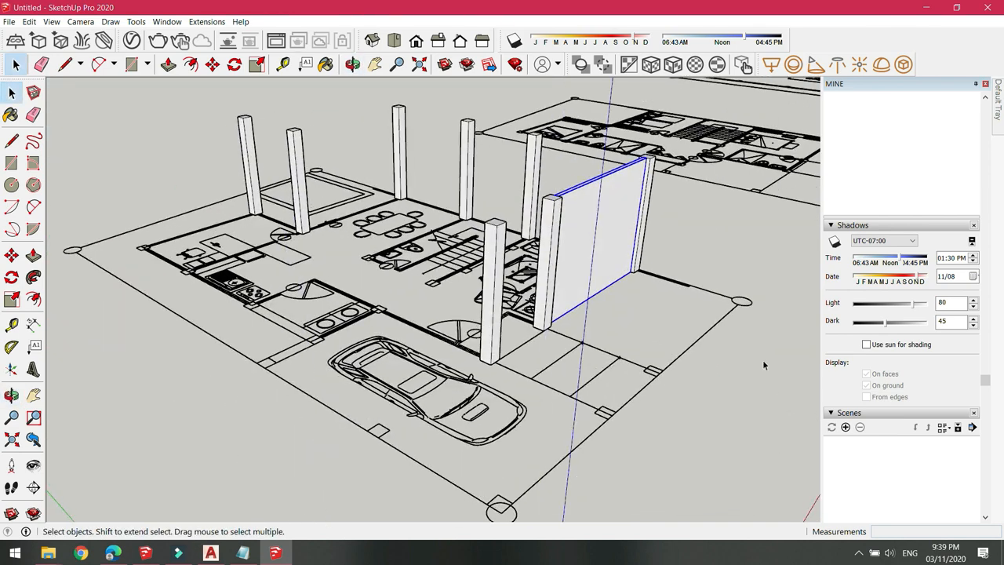
Step: Inside the wall group, draw a footprint about 3.20 by 0.10 m between the columns along the living room's outer side wall
{"action": "middle_click_drag", "start_coordinate": [554, 312], "coordinate": [337, 376]}
{"action": "scroll", "coordinate": [554, 324], "scroll_direction": "down", "scroll_amount": 4}
{"action": "scroll", "coordinate": [188, 258], "scroll_direction": "up", "scroll_amount": 6}
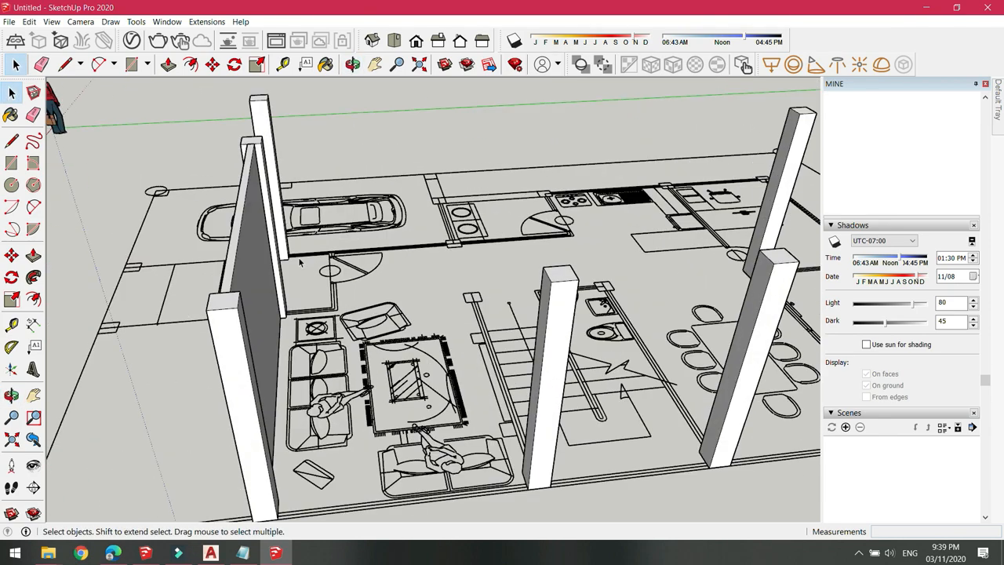
{"action": "scroll", "coordinate": [188, 258], "scroll_direction": "down", "scroll_amount": 4}
{"action": "middle_click_drag", "start_coordinate": [197, 265], "coordinate": [305, 416]}
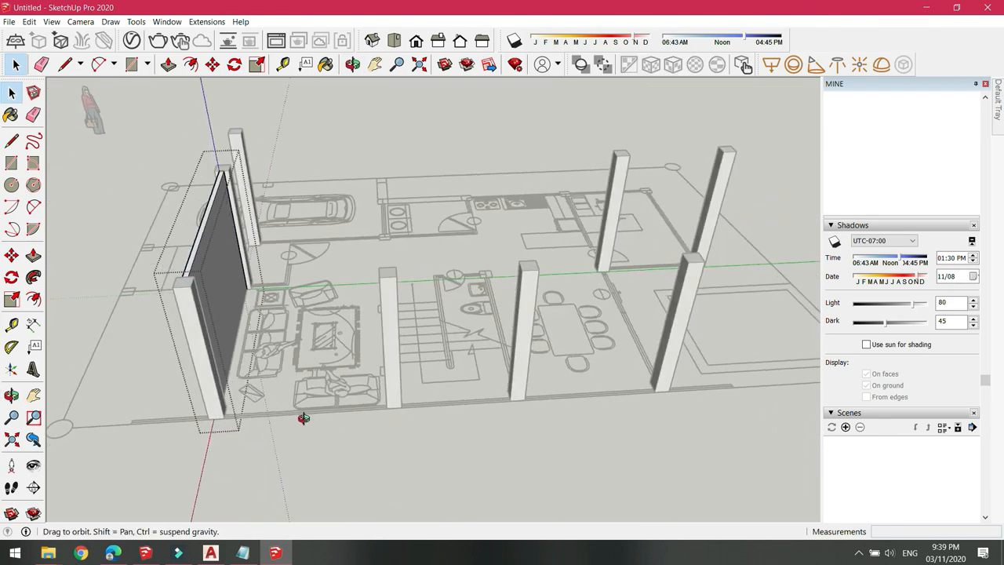
{"action": "scroll", "coordinate": [223, 428], "scroll_direction": "up", "scroll_amount": 6}
{"action": "scroll", "coordinate": [224, 428], "scroll_direction": "up", "scroll_amount": 2}
{"action": "key", "text": "r"}
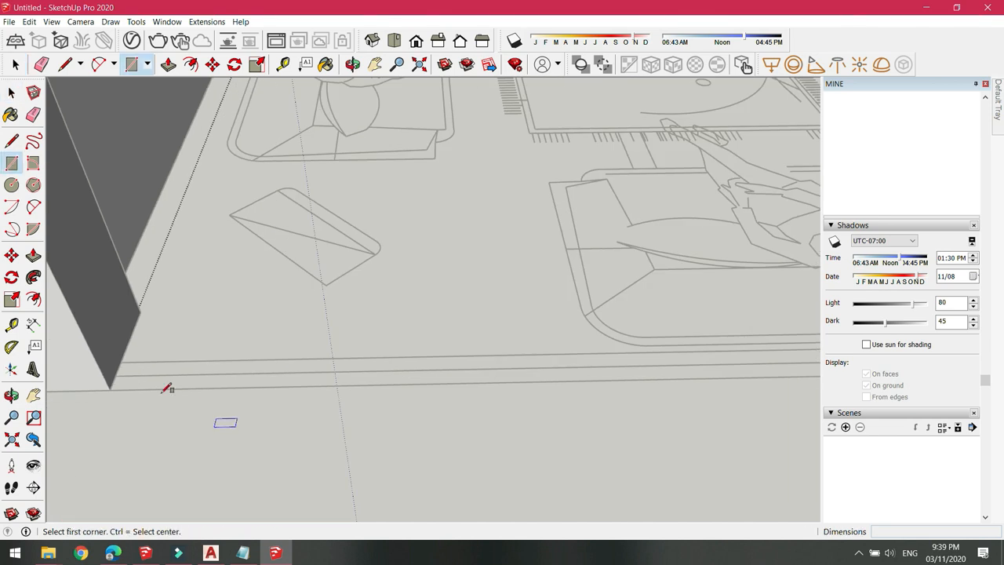
{"action": "left_click", "coordinate": [109, 390]}
{"action": "scroll", "coordinate": [277, 398], "scroll_direction": "down", "scroll_amount": 2}
{"action": "scroll", "coordinate": [282, 398], "scroll_direction": "down", "scroll_amount": 2}
{"action": "scroll", "coordinate": [539, 377], "scroll_direction": "up", "scroll_amount": 2}
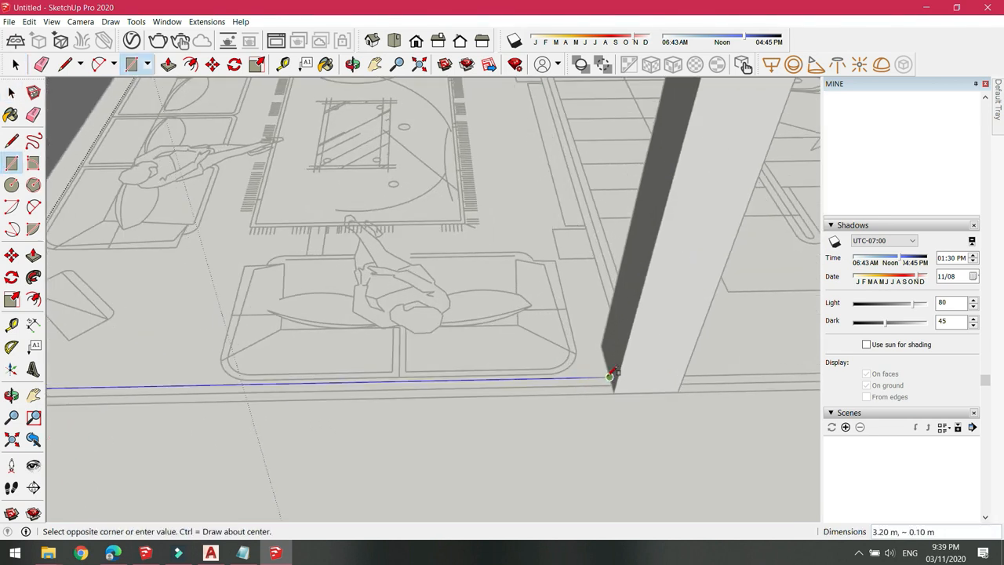
{"action": "left_click", "coordinate": [611, 376]}
Step: Extrude the living room's side wall footprint 3.20 m up to the column tops
{"action": "scroll", "coordinate": [595, 400], "scroll_direction": "down", "scroll_amount": 2}
{"action": "key", "text": "p"}
{"action": "left_click", "coordinate": [578, 396]}
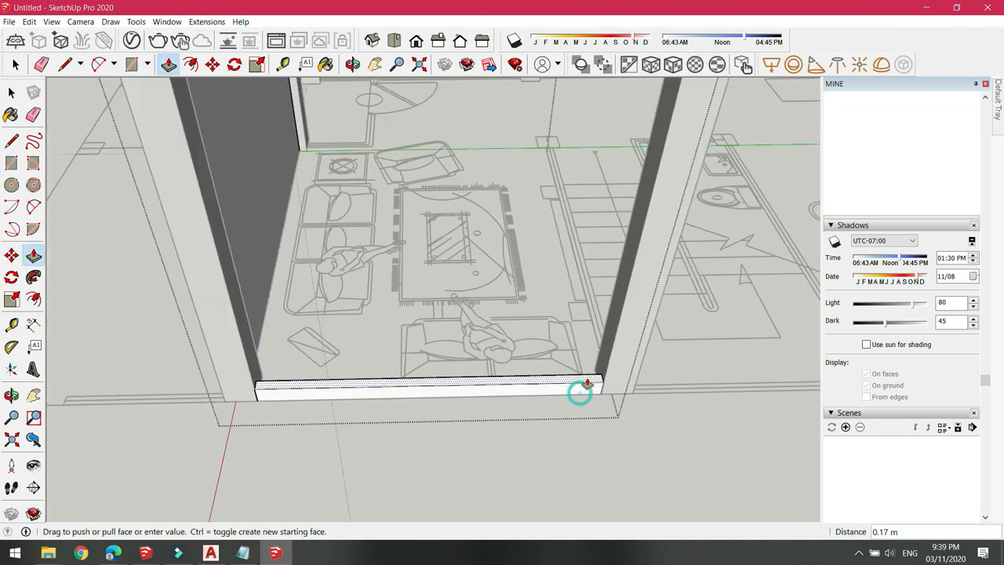
{"action": "scroll", "coordinate": [578, 395], "scroll_direction": "down", "scroll_amount": 3}
{"action": "scroll", "coordinate": [520, 332], "scroll_direction": "up", "scroll_amount": 3}
{"action": "scroll", "coordinate": [579, 385], "scroll_direction": "up", "scroll_amount": 3}
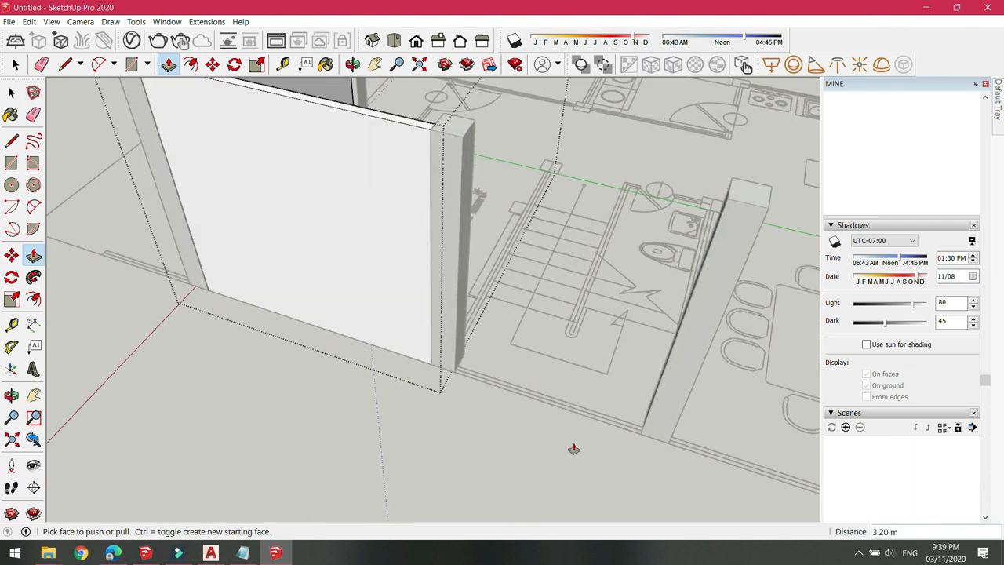
Step: Draw the wall footprint between the next two columns along the outer side beside the stairs
{"action": "scroll", "coordinate": [554, 431], "scroll_direction": "up", "scroll_amount": 3}
{"action": "scroll", "coordinate": [484, 355], "scroll_direction": "up", "scroll_amount": 2}
{"action": "key", "text": "r"}
{"action": "left_click", "coordinate": [316, 285]}
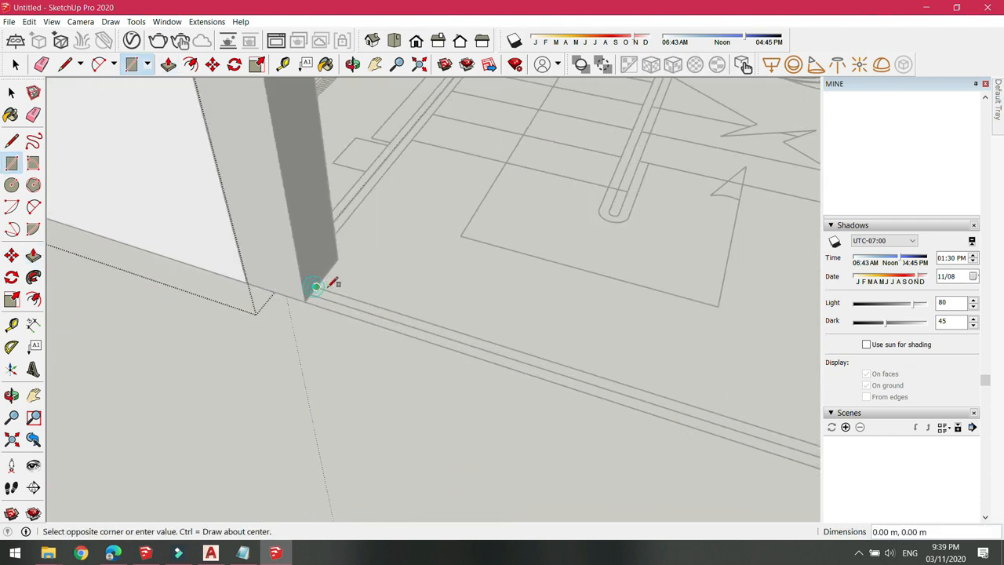
{"action": "scroll", "coordinate": [315, 288], "scroll_direction": "down", "scroll_amount": 2}
{"action": "left_click", "coordinate": [630, 394]}
Step: Extrude the stair-side wall footprint up to the column height and leave the wall group
{"action": "scroll", "coordinate": [630, 395], "scroll_direction": "down", "scroll_amount": 2}
{"action": "key", "text": "p"}
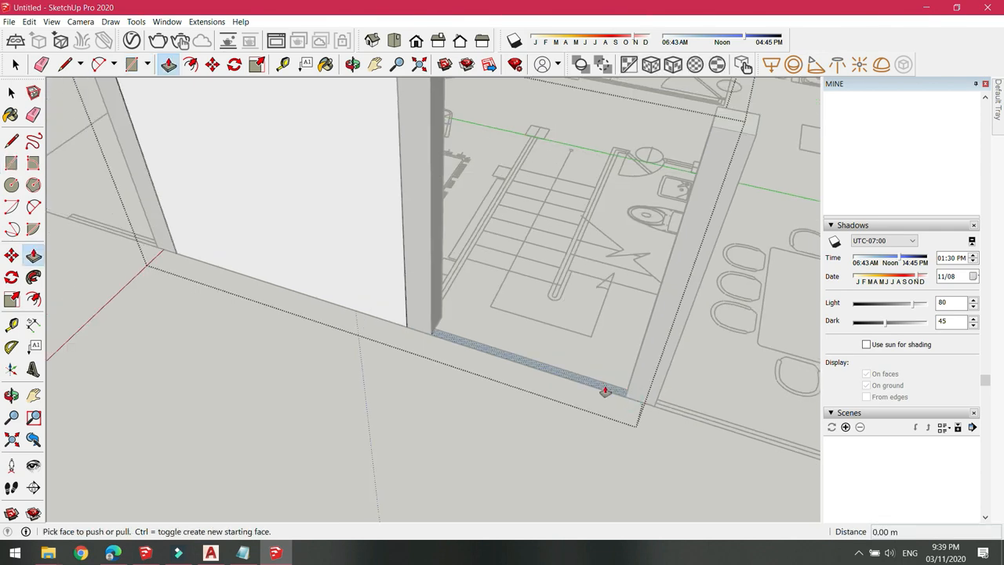
{"action": "left_click", "coordinate": [603, 387]}
{"action": "scroll", "coordinate": [605, 385], "scroll_direction": "down", "scroll_amount": 3}
{"action": "left_click", "coordinate": [519, 234]}
{"action": "middle_click_drag", "start_coordinate": [304, 314], "coordinate": [448, 325]}
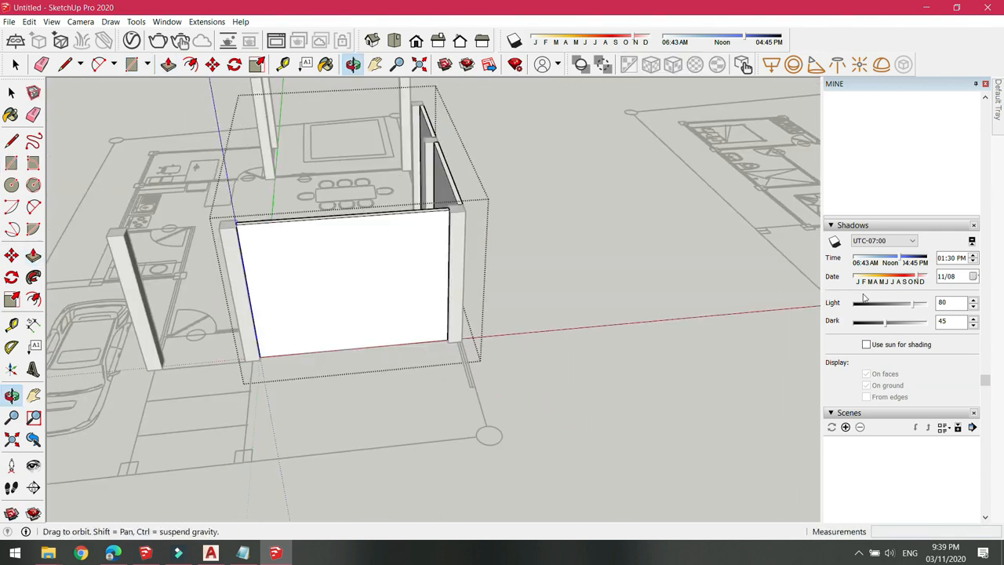
{"action": "scroll", "coordinate": [448, 325], "scroll_direction": "down", "scroll_amount": 2}
{"action": "key", "text": "space"}
{"action": "left_click", "coordinate": [650, 348]}
{"action": "scroll", "coordinate": [722, 292], "scroll_direction": "down", "scroll_amount": 3}
{"action": "middle_click_drag", "start_coordinate": [521, 358], "coordinate": [579, 336]}
{"action": "scroll", "coordinate": [585, 259], "scroll_direction": "up", "scroll_amount": 2}
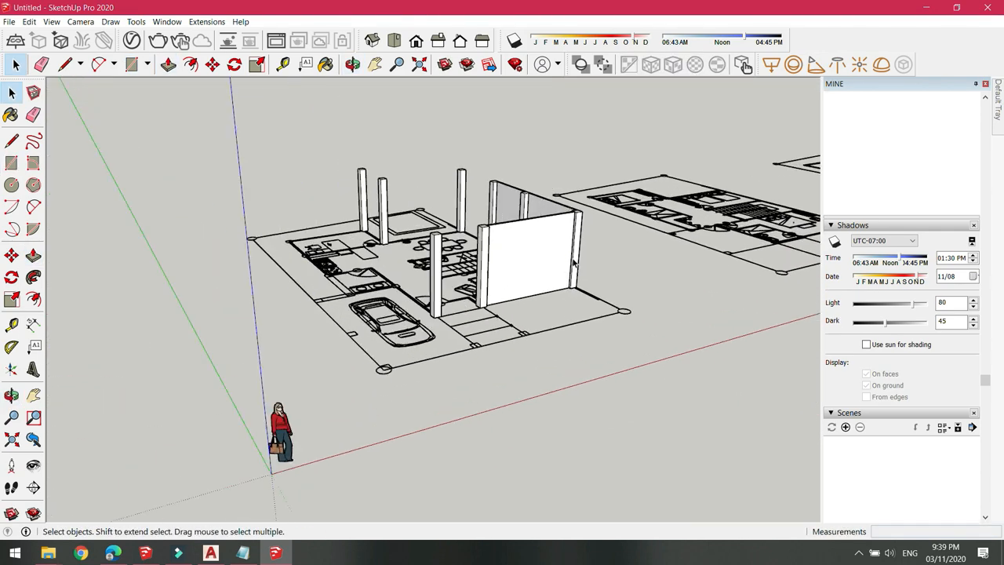
{"action": "left_click", "coordinate": [1000, 112]}
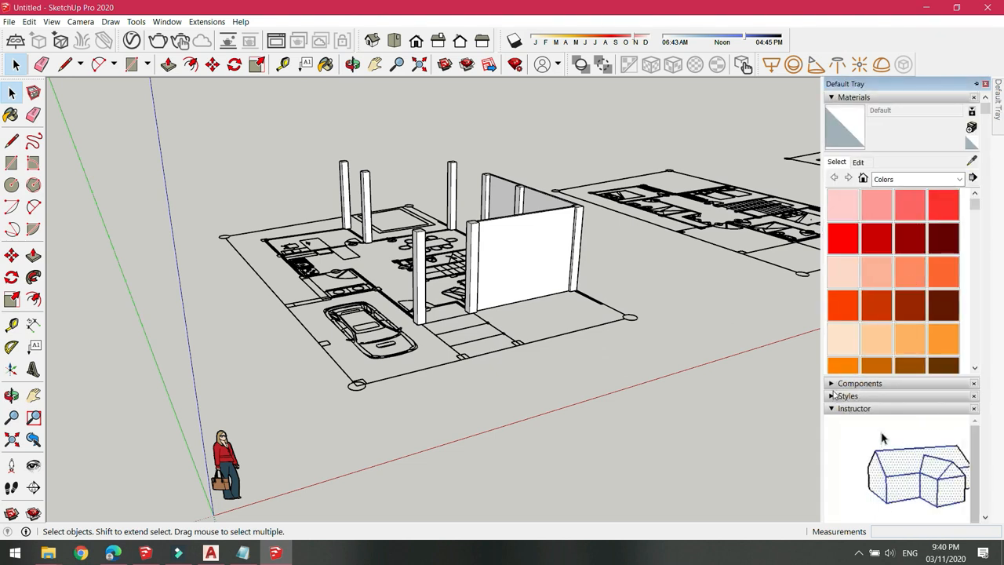
{"action": "left_click", "coordinate": [998, 114]}
{"action": "scroll", "coordinate": [561, 349], "scroll_direction": "down", "scroll_amount": 3}
{"action": "scroll", "coordinate": [485, 330], "scroll_direction": "up", "scroll_amount": 2}
{"action": "left_click", "coordinate": [494, 346]}
{"action": "scroll", "coordinate": [459, 361], "scroll_direction": "down", "scroll_amount": 1}
{"action": "middle_click_drag", "start_coordinate": [256, 409], "coordinate": [602, 274]}
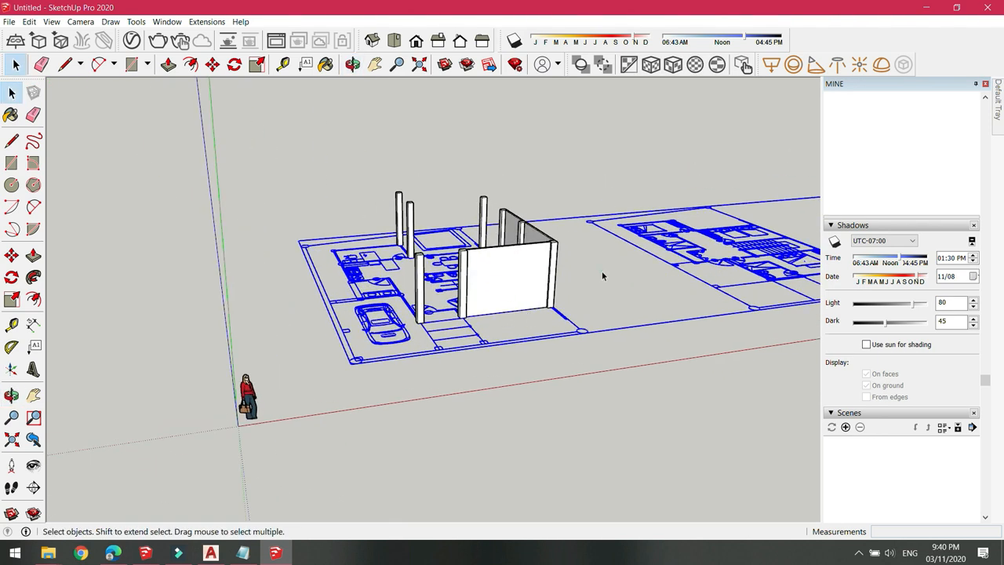
{"action": "left_click", "coordinate": [602, 274]}
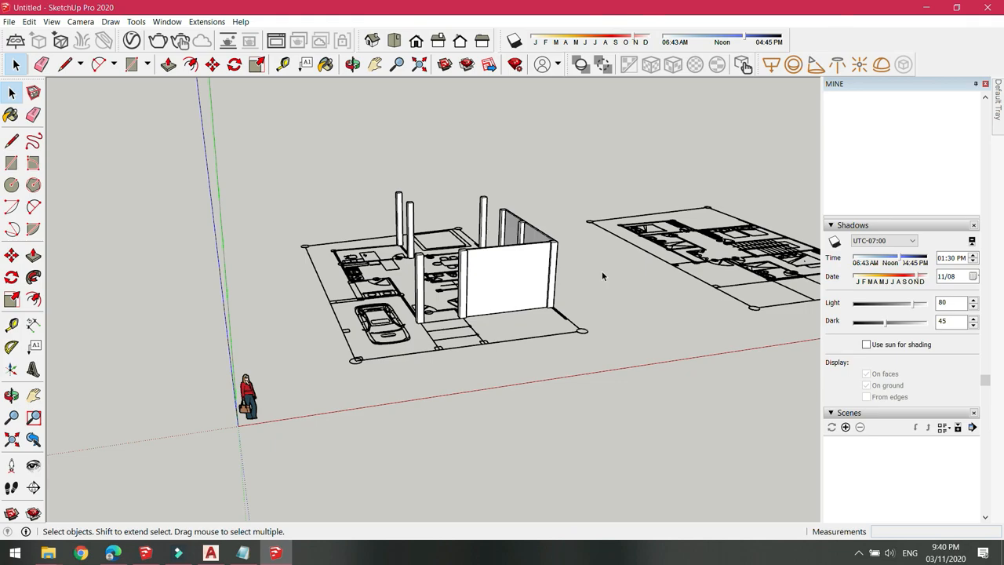
Step: Switch to AutoCAD and check the insertion scale in the sample floorplan's drawing units with the UNITS command
{"action": "left_click", "coordinate": [210, 553]}
{"action": "middle_click_drag", "start_coordinate": [437, 383], "coordinate": [447, 369]}
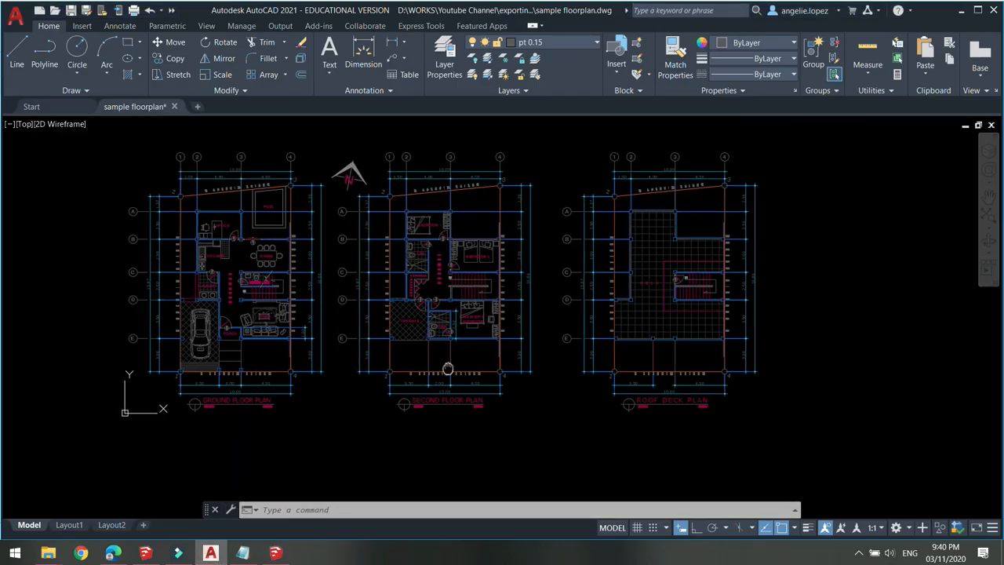
{"action": "mouse_move", "coordinate": [447, 366]}
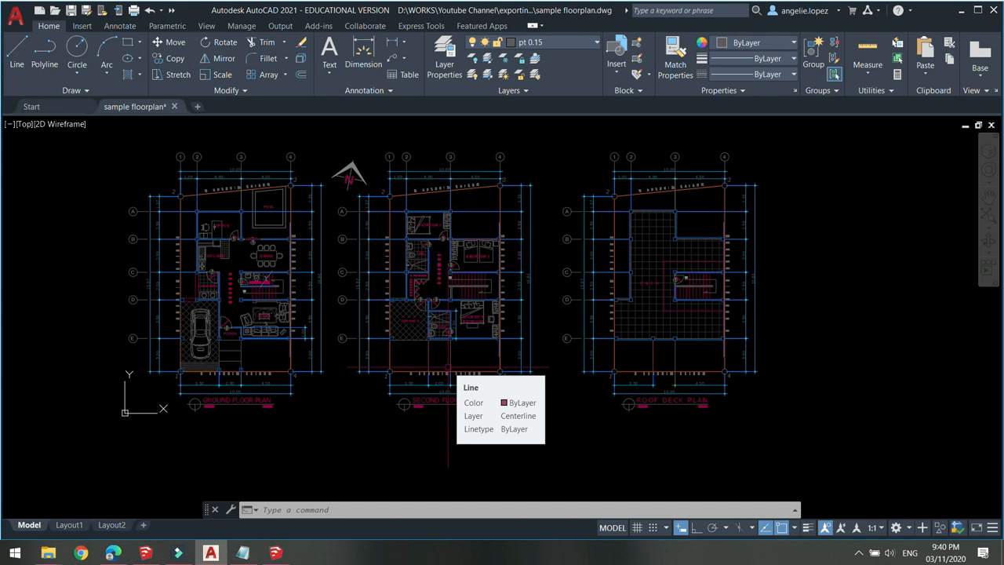
{"action": "scroll", "coordinate": [411, 351], "scroll_direction": "up", "scroll_amount": 5}
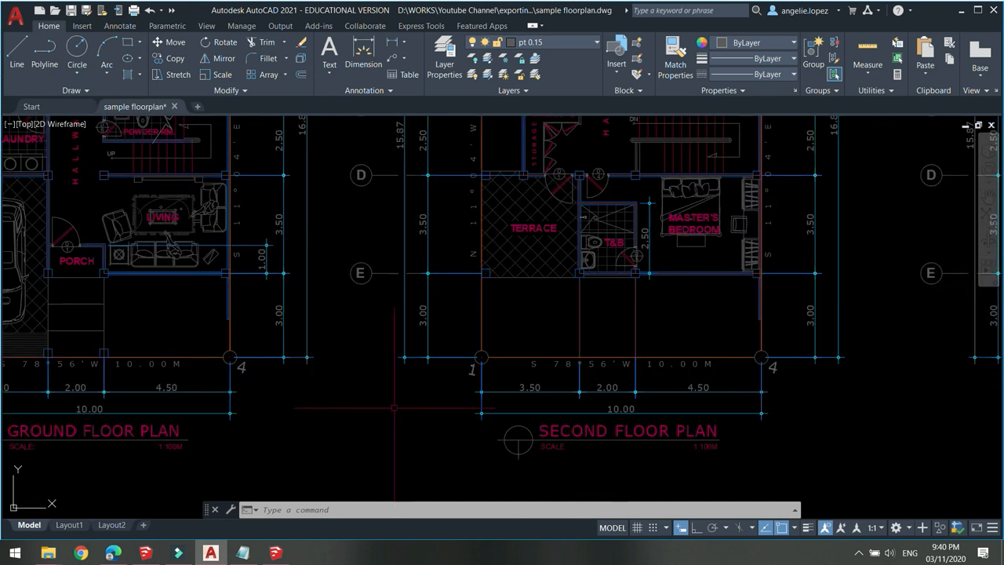
{"action": "scroll", "coordinate": [411, 351], "scroll_direction": "down", "scroll_amount": 5}
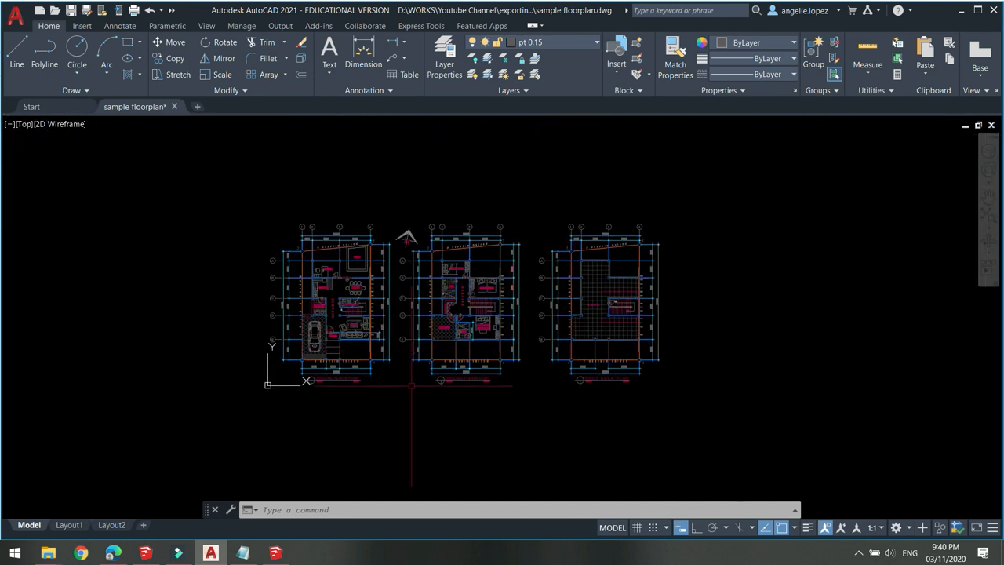
{"action": "scroll", "coordinate": [411, 351], "scroll_direction": "up", "scroll_amount": 3}
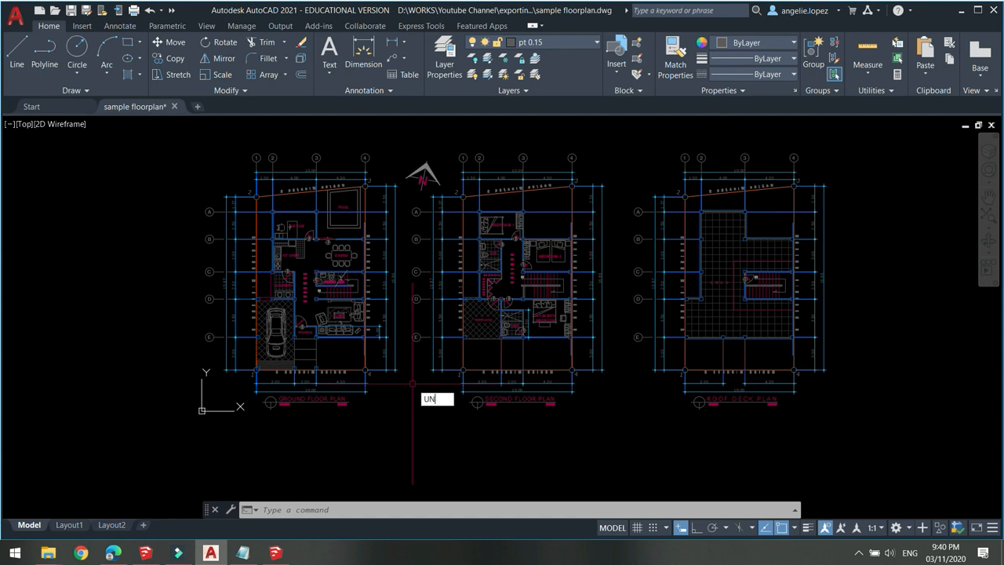
{"action": "key", "text": "Return"}
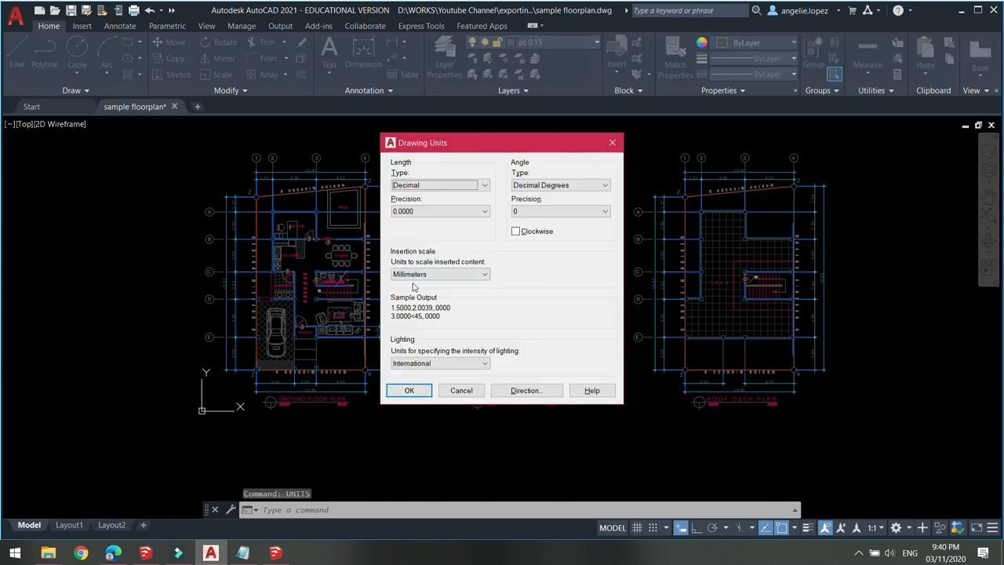
{"action": "left_click_drag", "start_coordinate": [463, 149], "coordinate": [428, 135]}
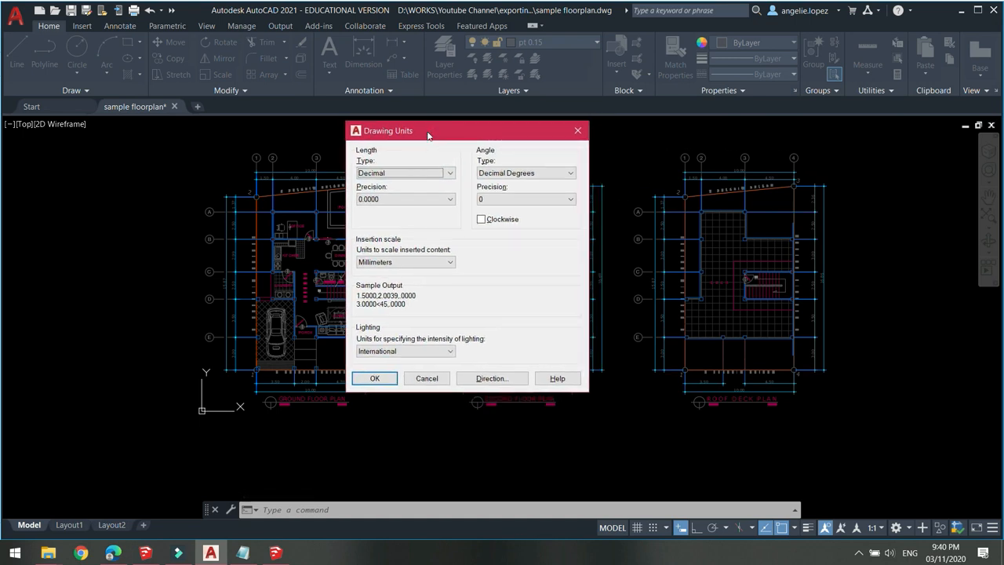
{"action": "left_click", "coordinate": [577, 130]}
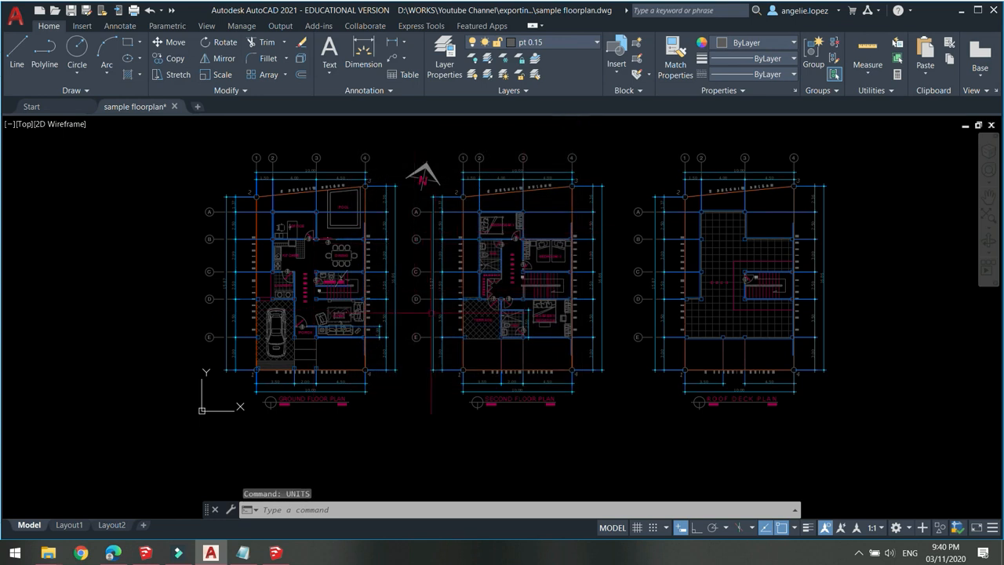
Step: Start a second SketchUp 2020 session with a new empty model
{"action": "left_click", "coordinate": [14, 552]}
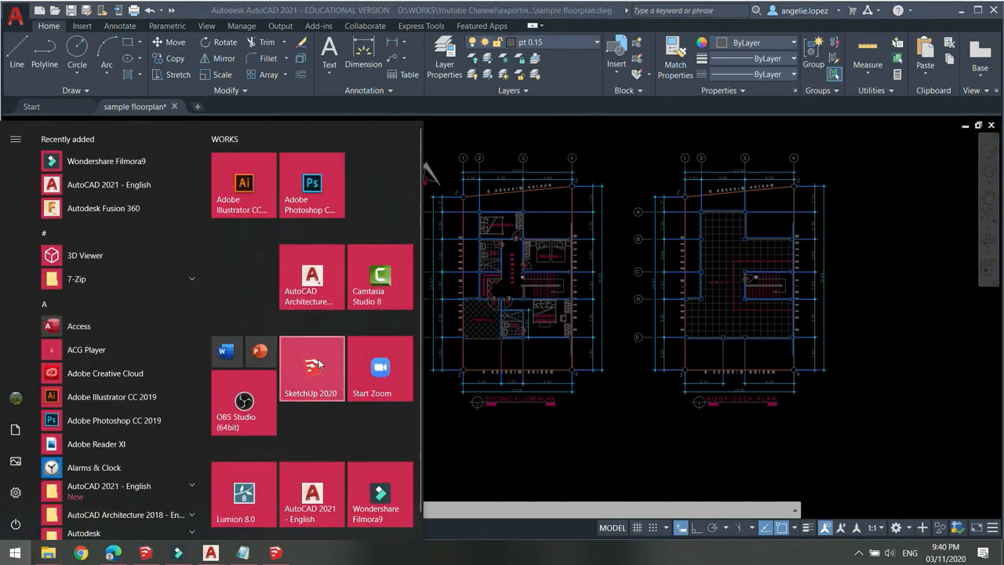
{"action": "left_click", "coordinate": [317, 365]}
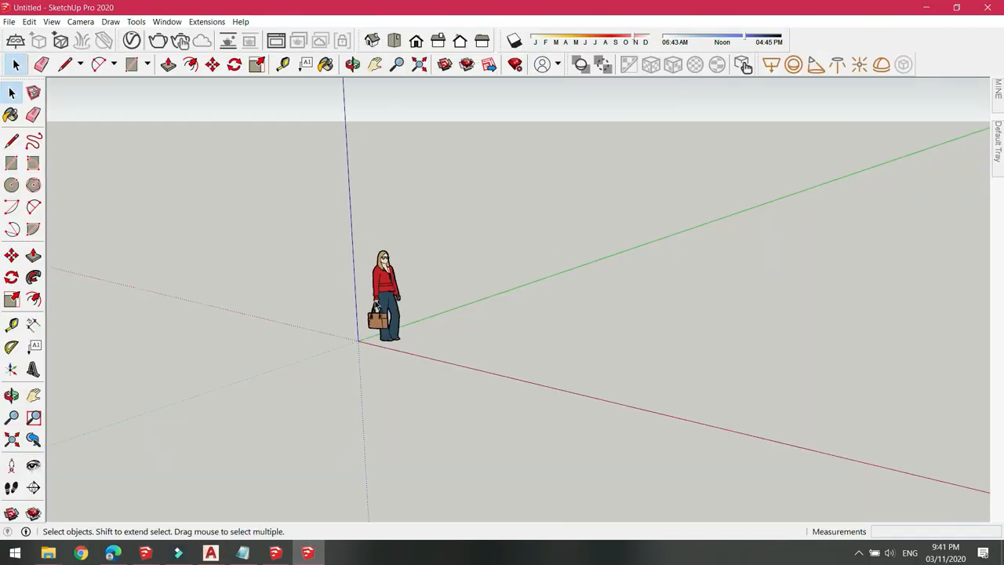
{"action": "left_click", "coordinate": [396, 290]}
{"action": "middle_click_drag", "start_coordinate": [396, 290], "coordinate": [521, 336]}
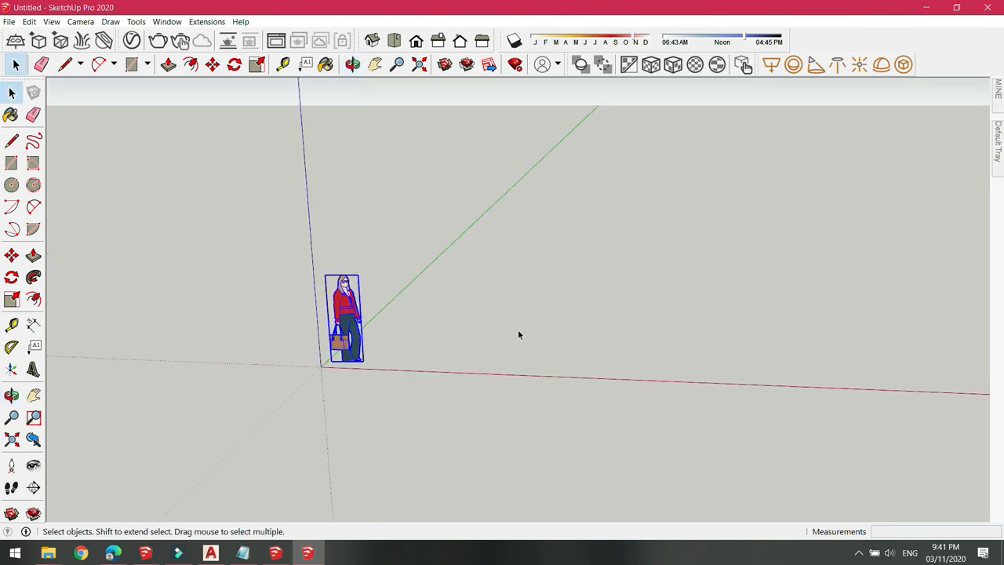
{"action": "left_click", "coordinate": [520, 336]}
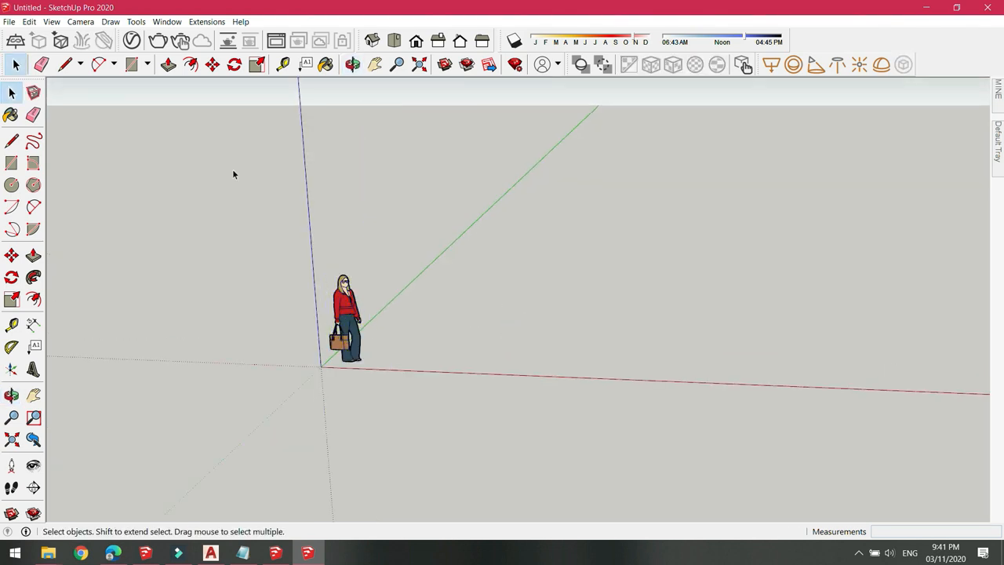
Step: Import sample floorplan.dwg into the empty model with the import scale units set to Meters
{"action": "left_click", "coordinate": [10, 22]}
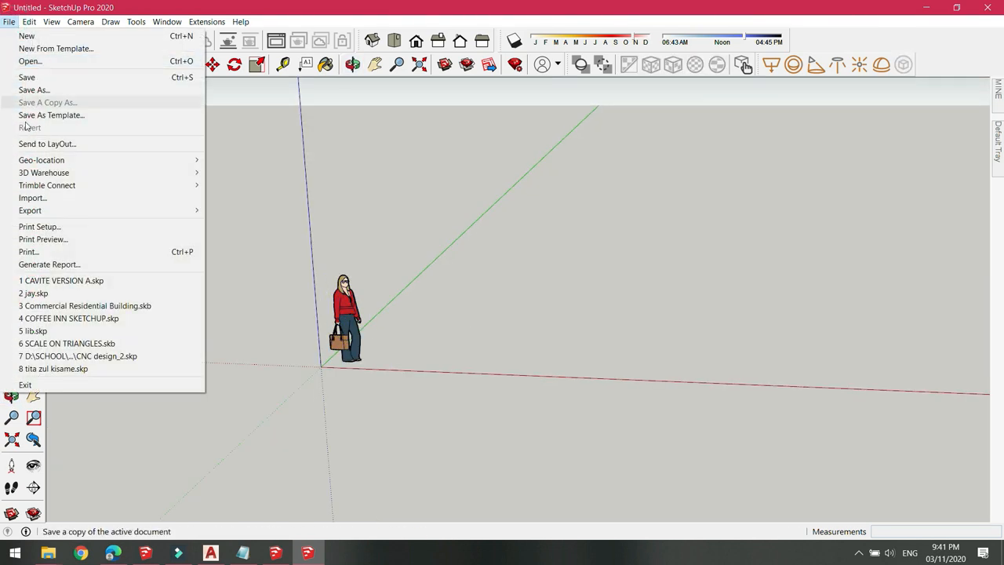
{"action": "left_click", "coordinate": [58, 200]}
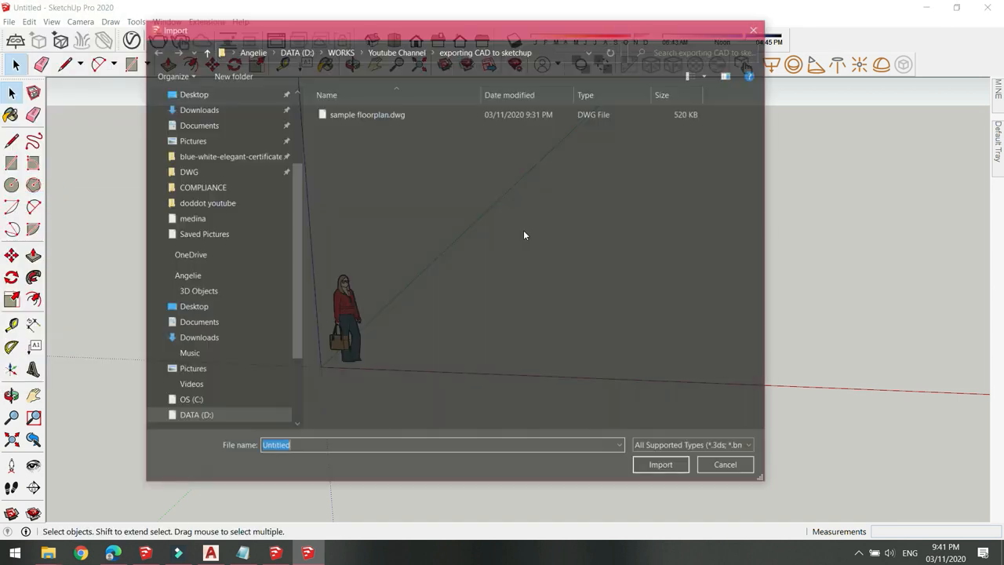
{"action": "left_click", "coordinate": [397, 117]}
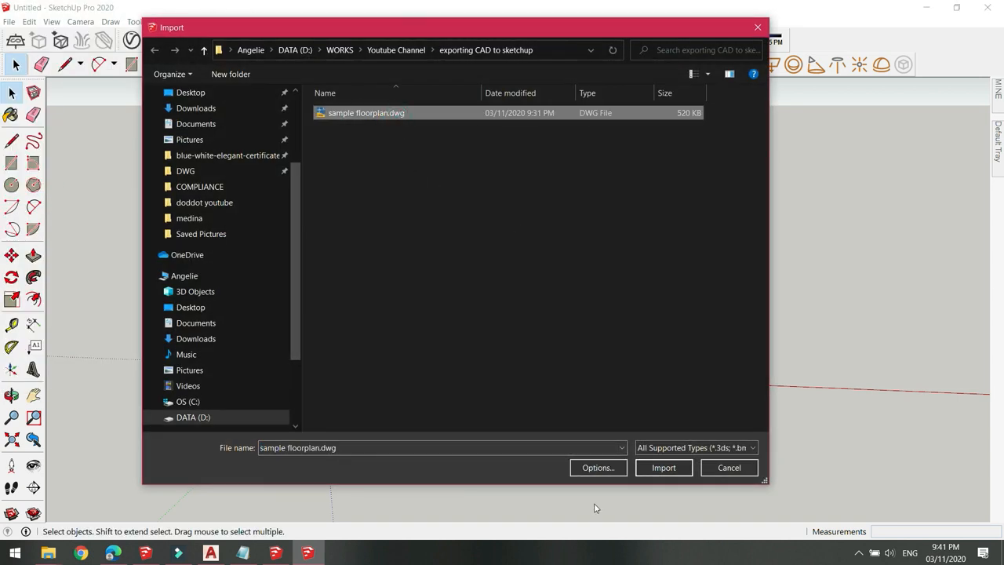
{"action": "left_click", "coordinate": [601, 471]}
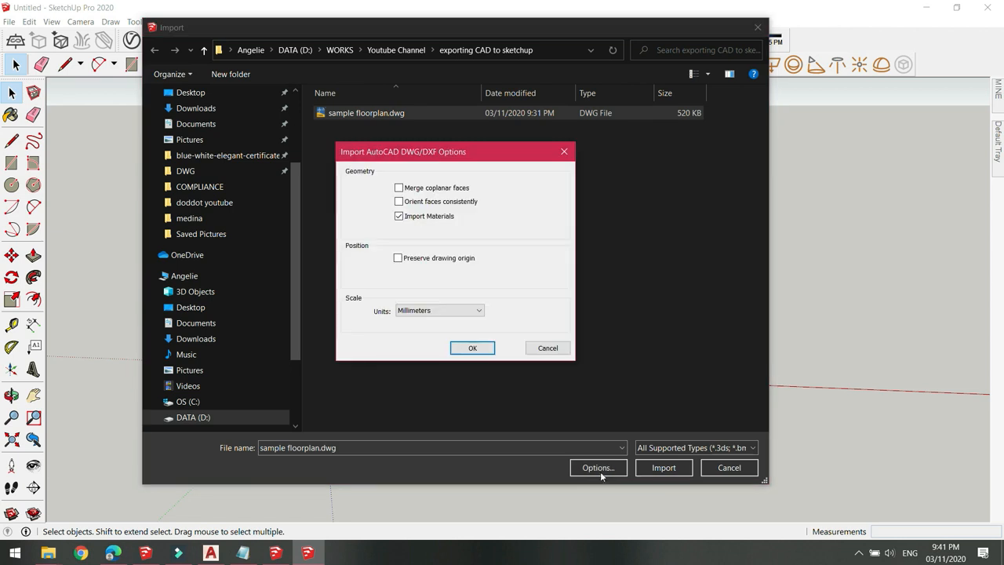
{"action": "left_click", "coordinate": [451, 310]}
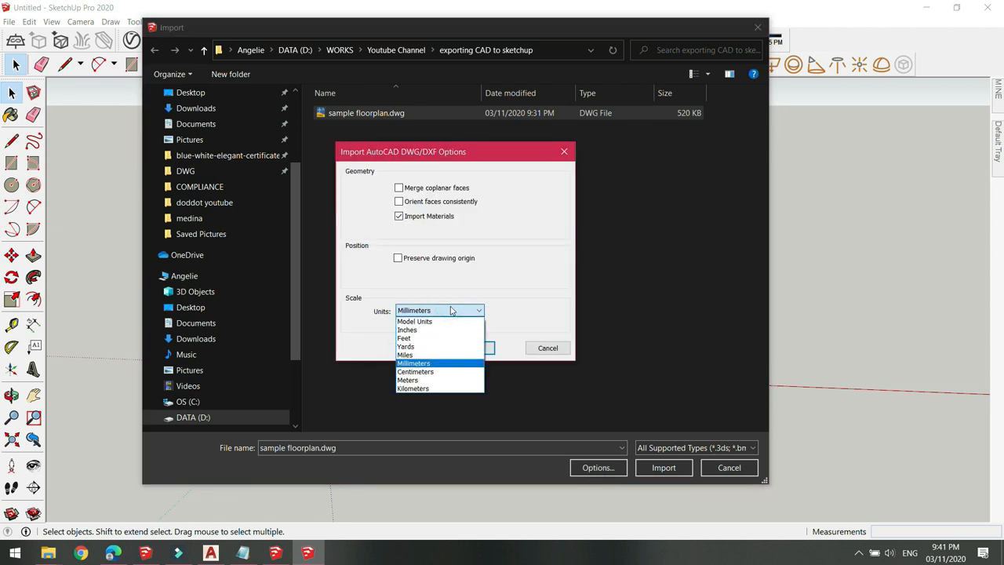
{"action": "left_click", "coordinate": [423, 381]}
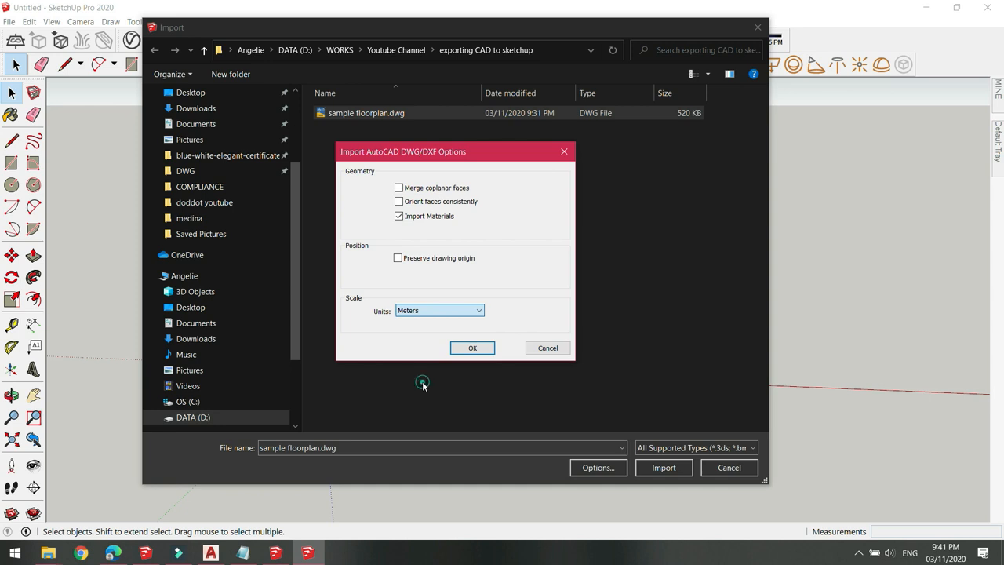
{"action": "left_click", "coordinate": [471, 348]}
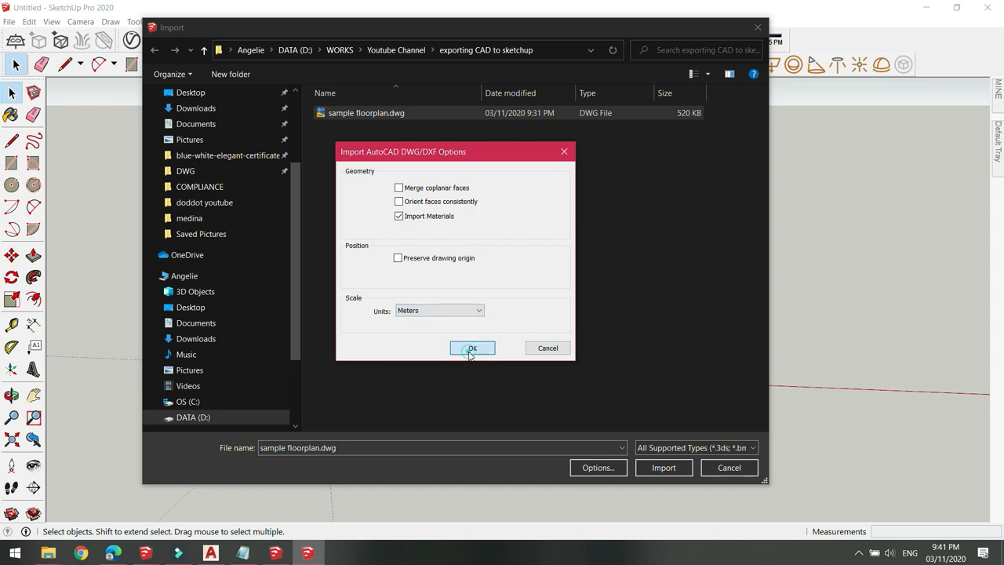
{"action": "left_click", "coordinate": [663, 467]}
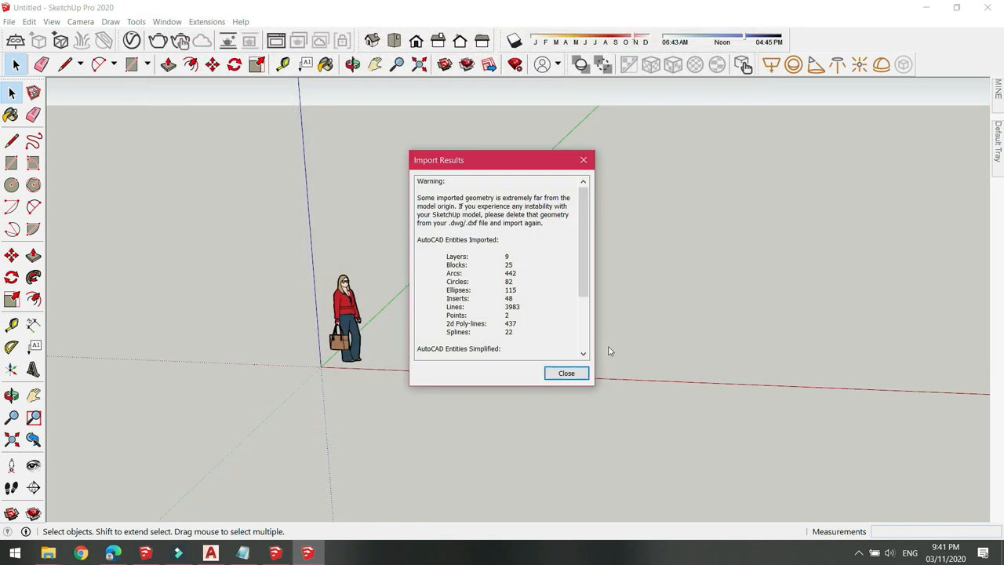
{"action": "left_click", "coordinate": [567, 373]}
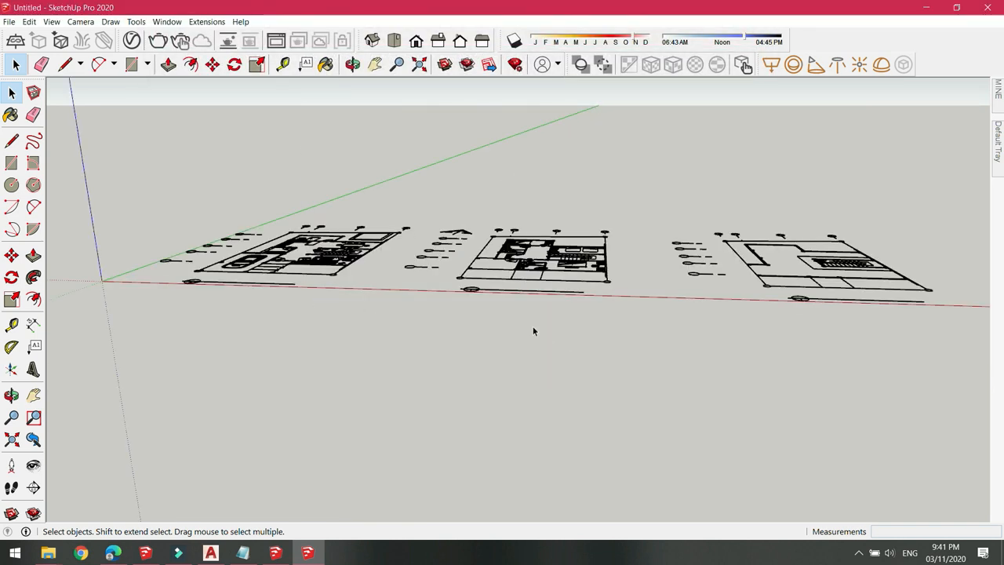
Step: Examine the imported floor plans and check that they are selectable as one object
{"action": "scroll", "coordinate": [534, 331], "scroll_direction": "down", "scroll_amount": 2}
{"action": "scroll", "coordinate": [348, 293], "scroll_direction": "up", "scroll_amount": 5}
{"action": "middle_click_drag", "start_coordinate": [347, 293], "coordinate": [512, 318]}
{"action": "scroll", "coordinate": [513, 319], "scroll_direction": "down", "scroll_amount": 4}
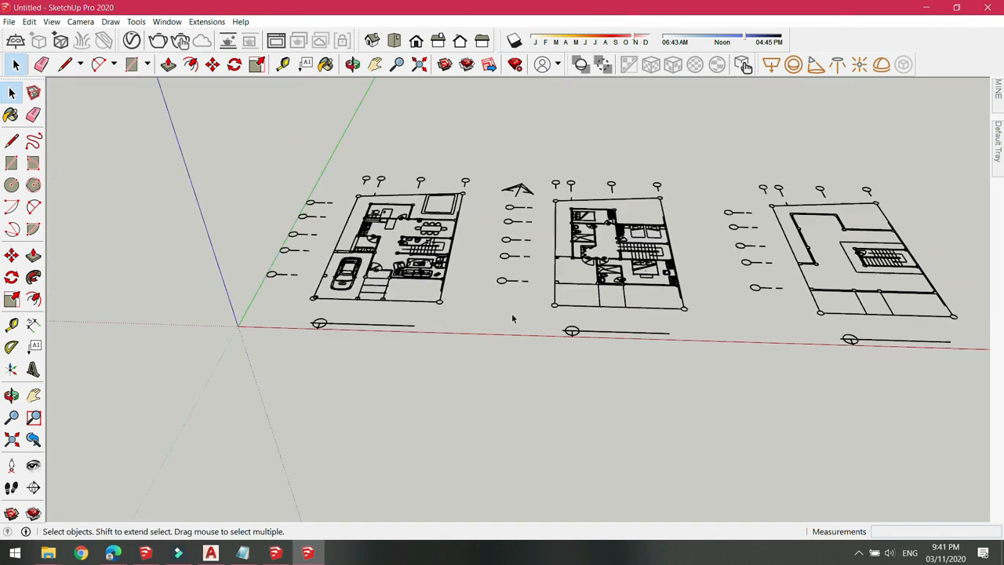
{"action": "scroll", "coordinate": [513, 318], "scroll_direction": "down", "scroll_amount": 1}
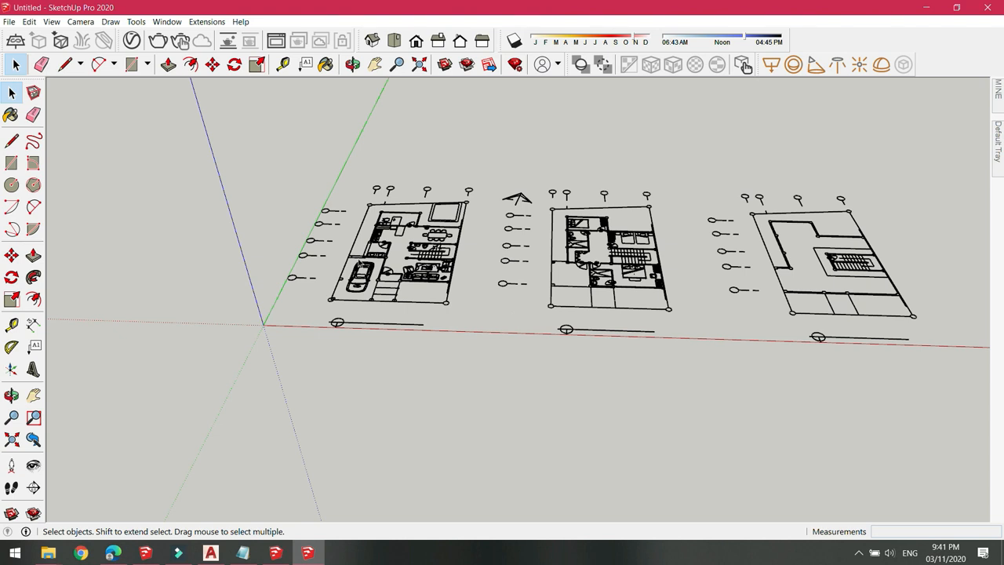
{"action": "scroll", "coordinate": [392, 259], "scroll_direction": "up", "scroll_amount": 5}
{"action": "scroll", "coordinate": [441, 299], "scroll_direction": "down", "scroll_amount": 2}
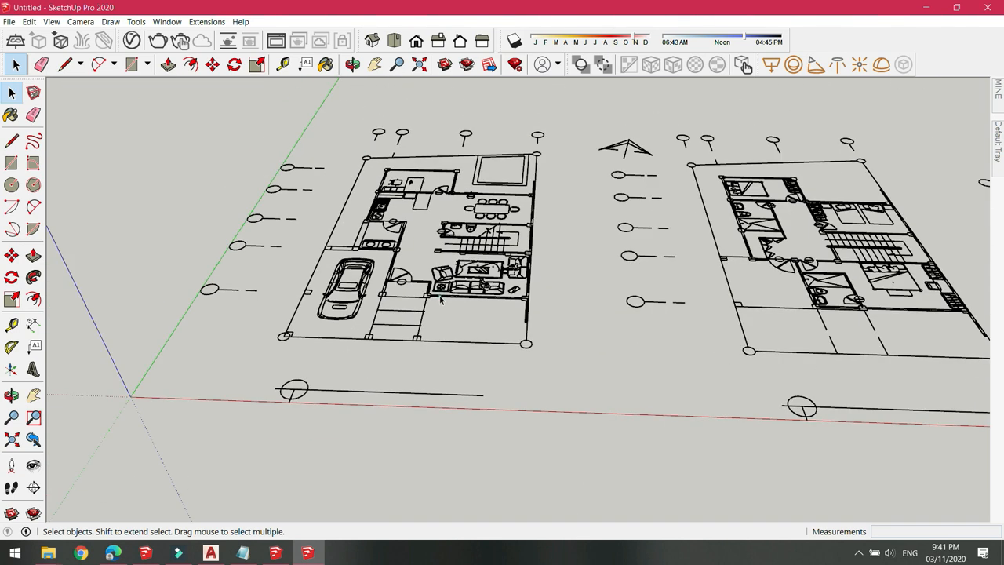
{"action": "left_click", "coordinate": [441, 299]}
{"action": "scroll", "coordinate": [441, 299], "scroll_direction": "down", "scroll_amount": 2}
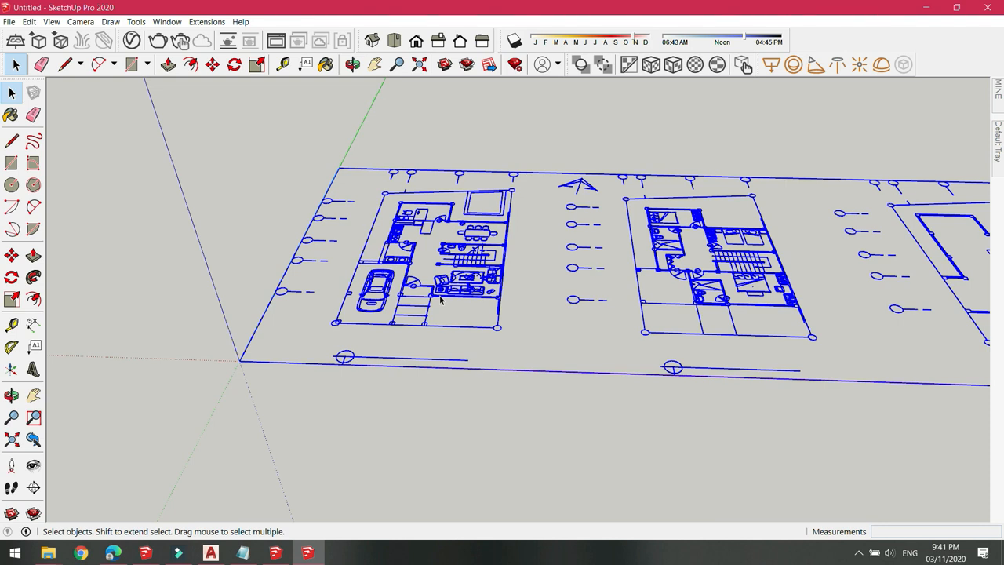
{"action": "scroll", "coordinate": [416, 335], "scroll_direction": "up", "scroll_amount": 3}
{"action": "scroll", "coordinate": [416, 335], "scroll_direction": "down", "scroll_amount": 3}
{"action": "left_click", "coordinate": [556, 333]}
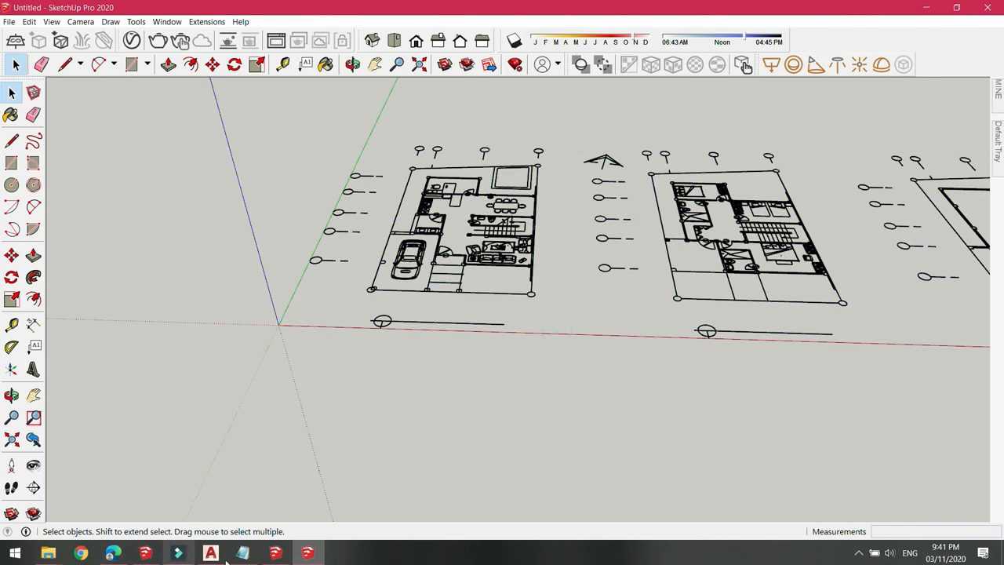
Step: Switch to the first SketchUp session and carry the human figure to the ground-floor entrance door to compare its scale with the plan
{"action": "left_click", "coordinate": [275, 554]}
{"action": "middle_click_drag", "start_coordinate": [541, 343], "coordinate": [351, 320]}
{"action": "scroll", "coordinate": [351, 320], "scroll_direction": "up", "scroll_amount": 1}
{"action": "middle_click_drag", "start_coordinate": [460, 332], "coordinate": [563, 350]}
{"action": "scroll", "coordinate": [210, 341], "scroll_direction": "up", "scroll_amount": 6}
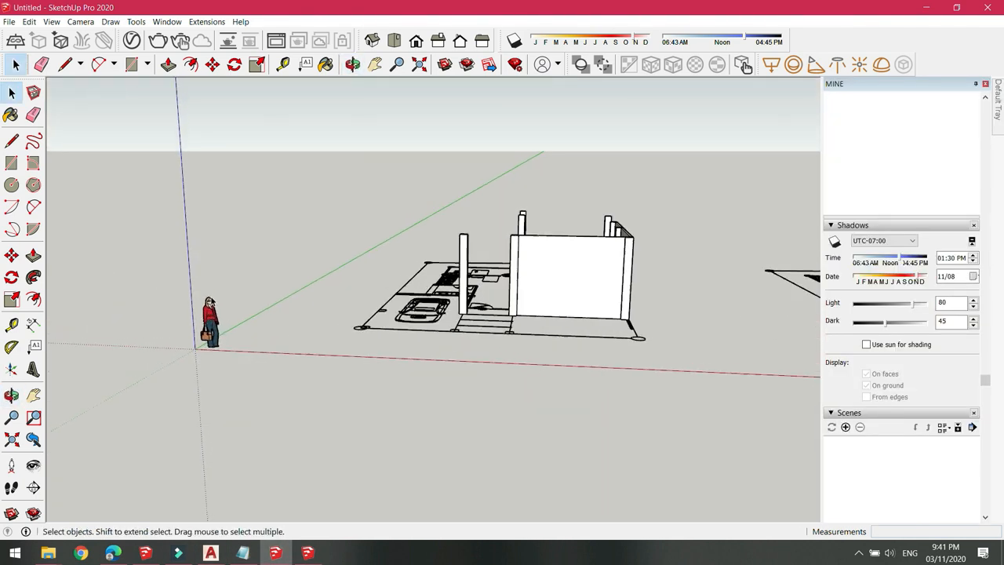
{"action": "scroll", "coordinate": [210, 341], "scroll_direction": "up", "scroll_amount": 2}
{"action": "left_click", "coordinate": [210, 340]}
{"action": "key", "text": "m"}
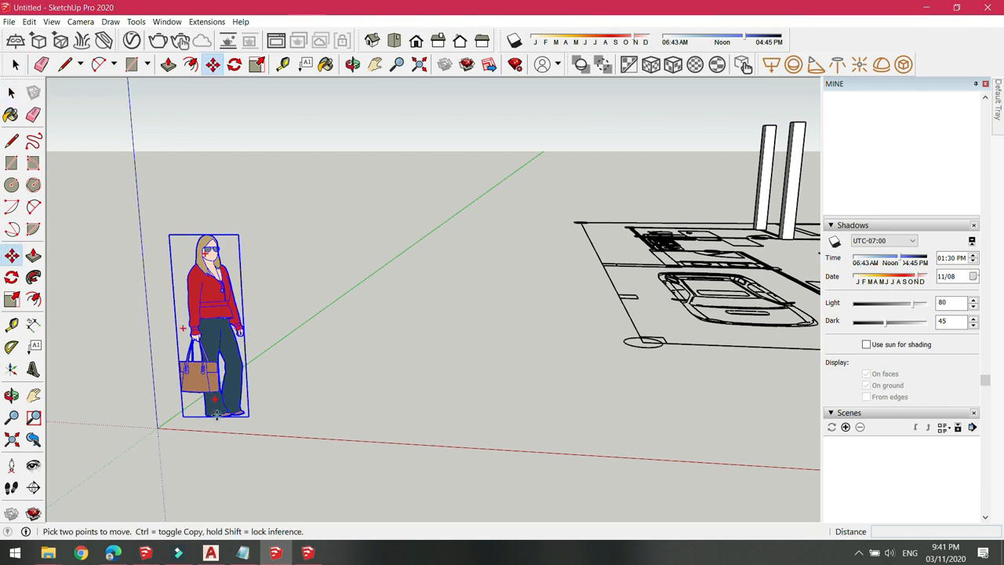
{"action": "left_click", "coordinate": [216, 415]}
{"action": "scroll", "coordinate": [81, 467], "scroll_direction": "down", "scroll_amount": 4}
{"action": "scroll", "coordinate": [496, 384], "scroll_direction": "up", "scroll_amount": 4}
{"action": "middle_click_drag", "start_coordinate": [456, 379], "coordinate": [448, 482]}
{"action": "scroll", "coordinate": [452, 480], "scroll_direction": "up", "scroll_amount": 3}
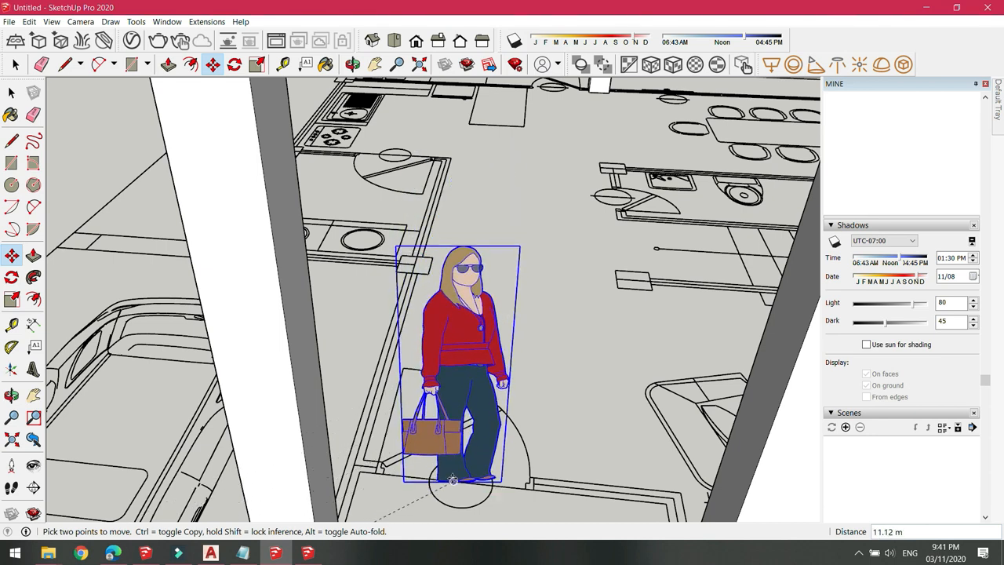
Step: Set the human figure back down beside the origin and deselect it
{"action": "scroll", "coordinate": [453, 480], "scroll_direction": "down", "scroll_amount": 10}
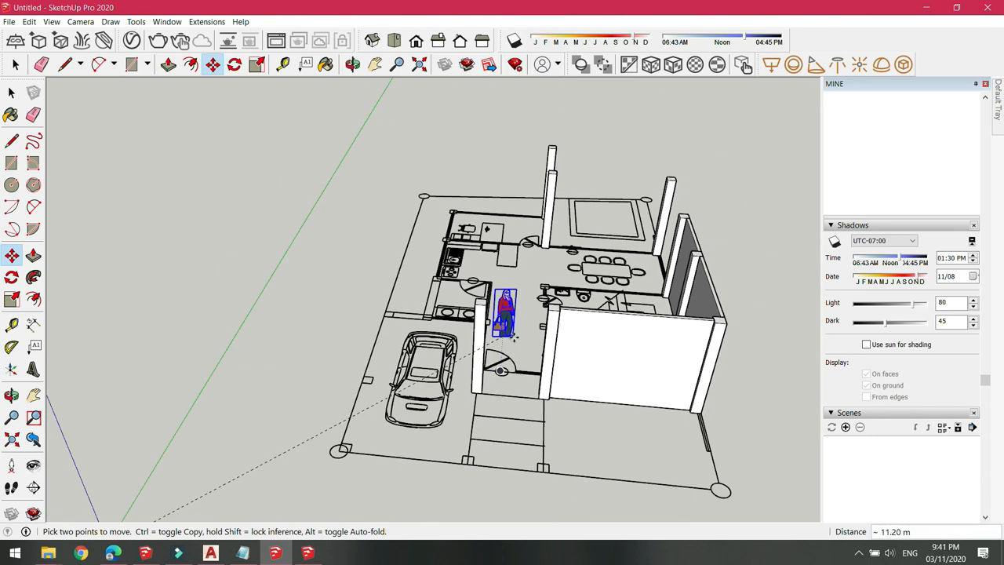
{"action": "scroll", "coordinate": [332, 440], "scroll_direction": "up", "scroll_amount": 2}
{"action": "scroll", "coordinate": [332, 439], "scroll_direction": "up", "scroll_amount": 1}
{"action": "left_click", "coordinate": [317, 436]}
{"action": "key", "text": "space"}
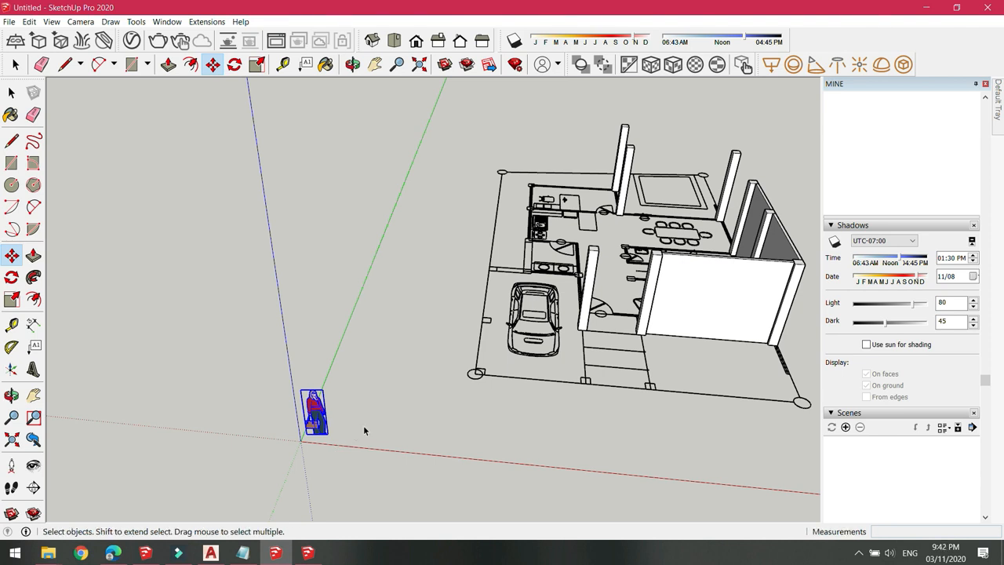
{"action": "left_click", "coordinate": [364, 424]}
{"action": "scroll", "coordinate": [349, 438], "scroll_direction": "up", "scroll_amount": 3}
{"action": "middle_click_drag", "start_coordinate": [349, 437], "coordinate": [351, 403]}
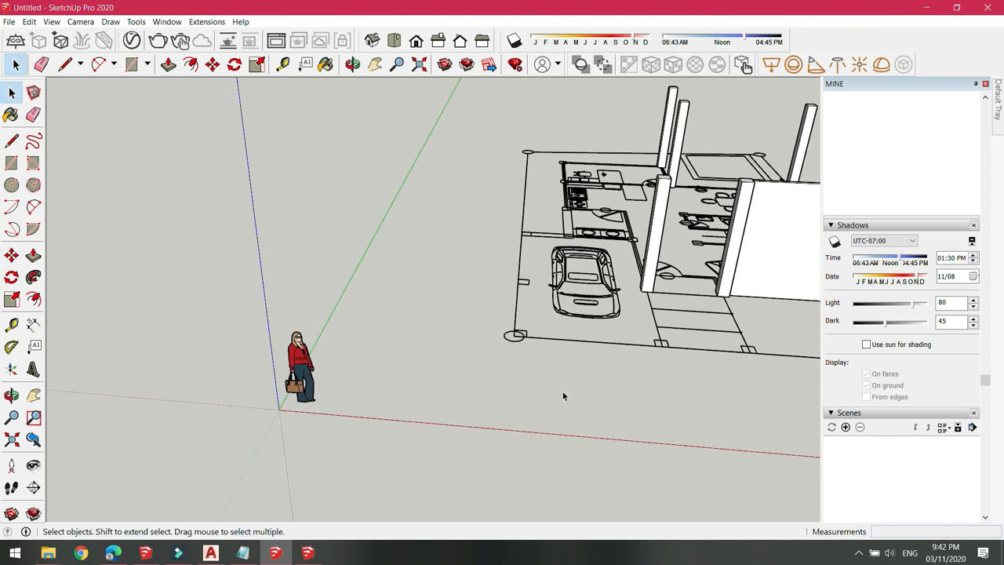
Step: Switch to the second SketchUp session and look for the human figure at the origin beside the floor plan imported in meters
{"action": "left_click", "coordinate": [308, 554]}
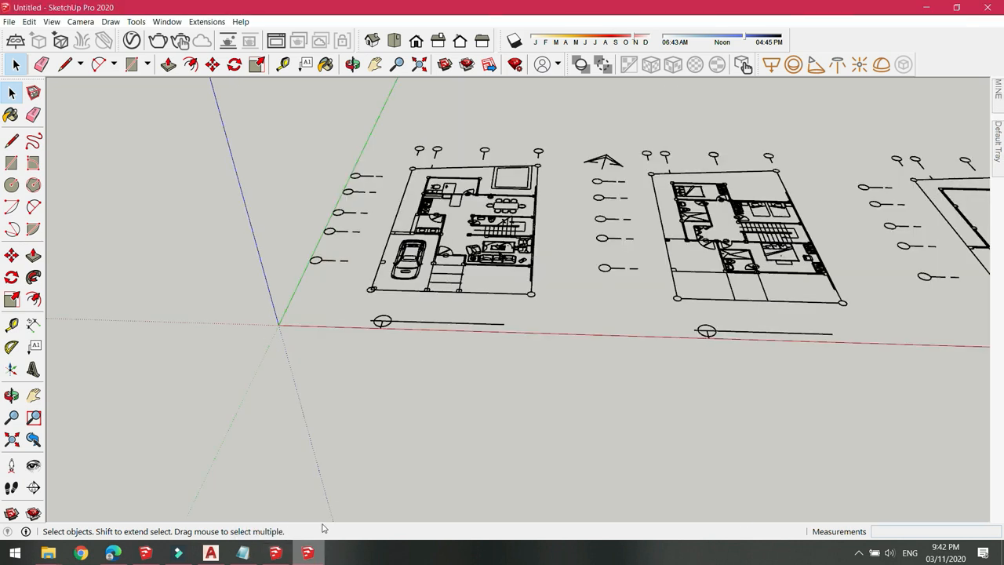
{"action": "middle_click_drag", "start_coordinate": [380, 346], "coordinate": [411, 238]}
{"action": "scroll", "coordinate": [396, 286], "scroll_direction": "up", "scroll_amount": 2}
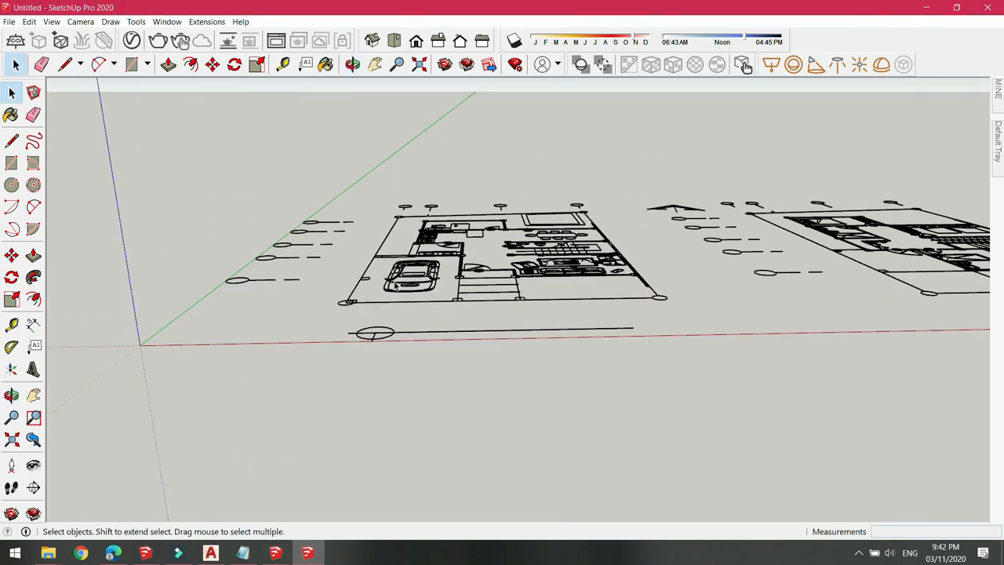
{"action": "middle_click_drag", "start_coordinate": [594, 191], "coordinate": [583, 287]}
{"action": "scroll", "coordinate": [240, 322], "scroll_direction": "down", "scroll_amount": 2}
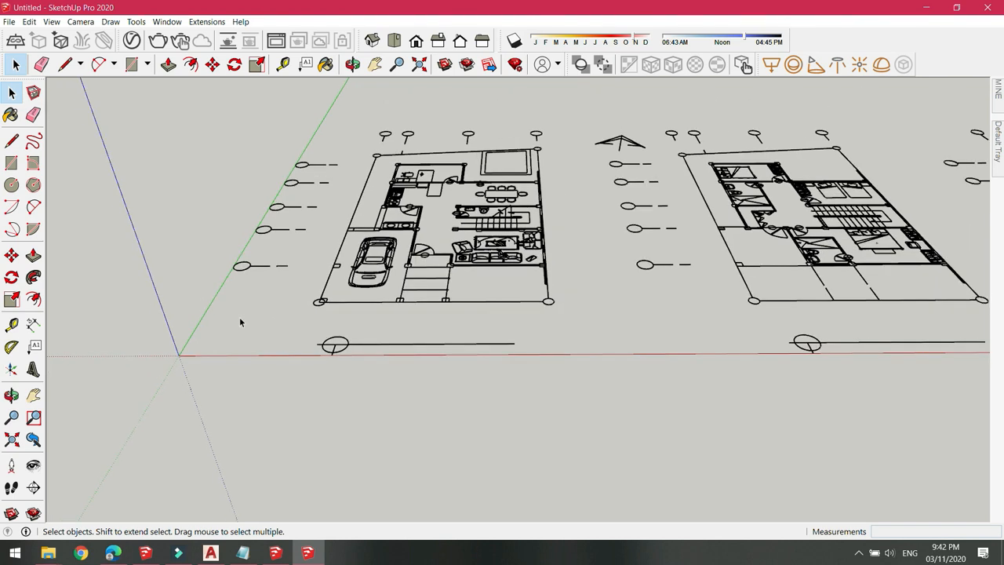
{"action": "scroll", "coordinate": [161, 355], "scroll_direction": "up", "scroll_amount": 6}
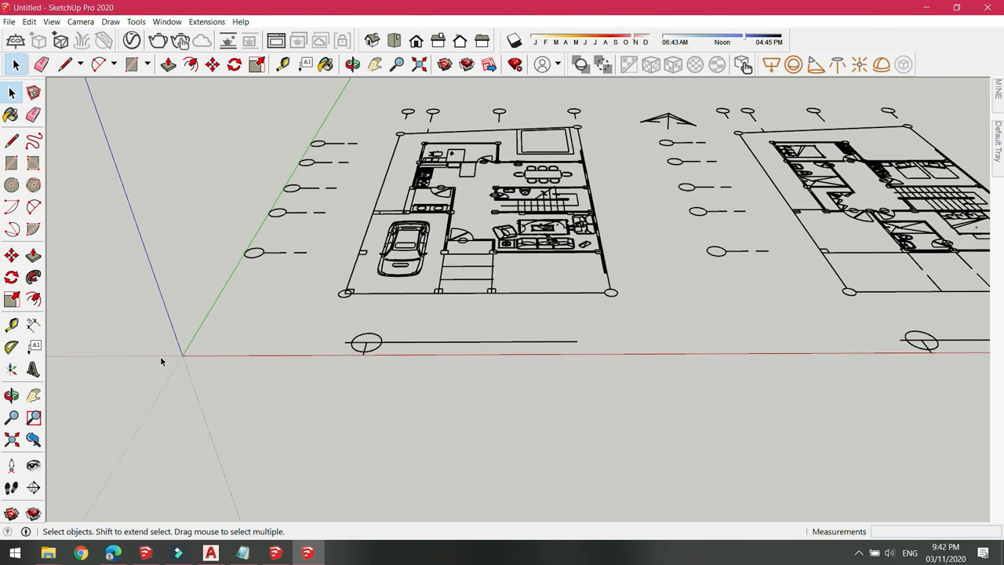
{"action": "scroll", "coordinate": [242, 365], "scroll_direction": "up", "scroll_amount": 8}
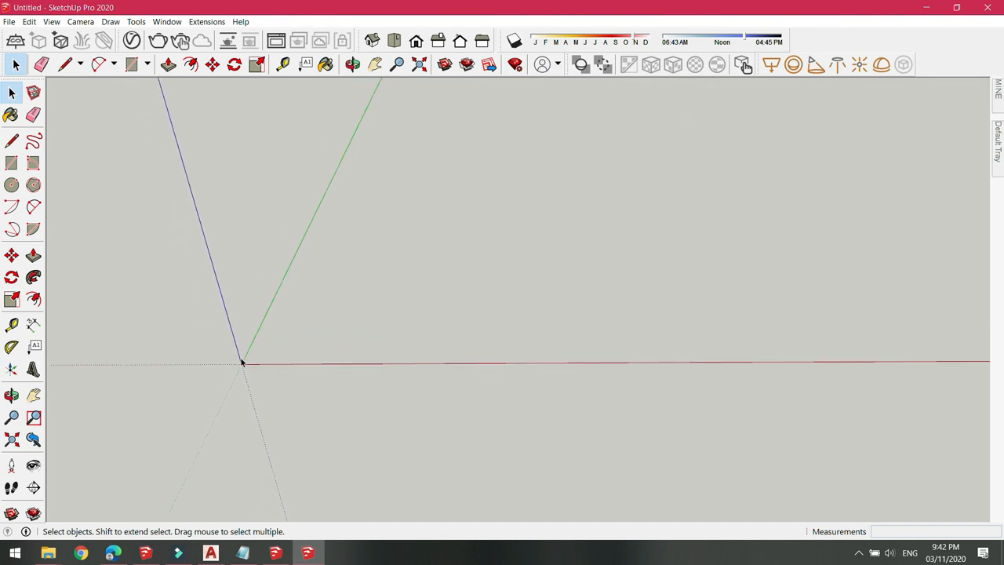
{"action": "scroll", "coordinate": [244, 373], "scroll_direction": "up", "scroll_amount": 8}
{"action": "scroll", "coordinate": [244, 372], "scroll_direction": "down", "scroll_amount": 6}
{"action": "scroll", "coordinate": [287, 442], "scroll_direction": "up", "scroll_amount": 8}
{"action": "scroll", "coordinate": [329, 398], "scroll_direction": "down", "scroll_amount": 6}
{"action": "scroll", "coordinate": [743, 357], "scroll_direction": "up", "scroll_amount": 4}
{"action": "scroll", "coordinate": [720, 357], "scroll_direction": "up", "scroll_amount": 5}
{"action": "scroll", "coordinate": [694, 363], "scroll_direction": "down", "scroll_amount": 2}
Step: Try to move the human figure from the origin to the ground-floor entrance door to compare its scale, and cancel the move
{"action": "mouse_move", "coordinate": [696, 361]}
{"action": "middle_mouse_down"}
{"action": "mouse_move", "coordinate": [706, 365]}
{"action": "mouse_move", "coordinate": [674, 413]}
{"action": "mouse_move", "coordinate": [707, 346]}
{"action": "middle_mouse_up"}
{"action": "left_click_drag", "start_coordinate": [729, 409], "coordinate": [665, 316]}
{"action": "middle_click_drag", "start_coordinate": [664, 316], "coordinate": [571, 412]}
{"action": "key", "text": "m"}
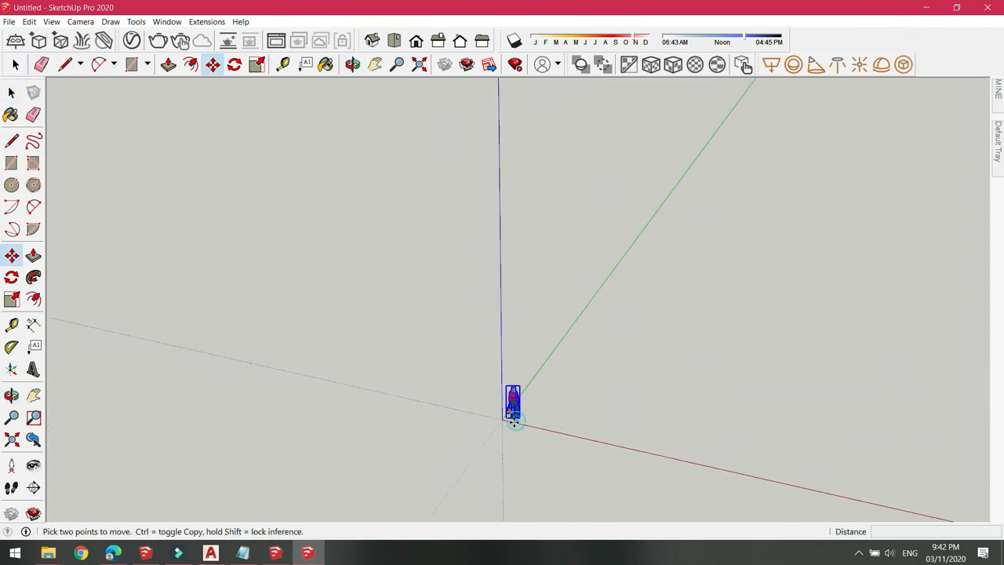
{"action": "left_click", "coordinate": [514, 421]}
{"action": "scroll", "coordinate": [290, 402], "scroll_direction": "down", "scroll_amount": 7}
{"action": "scroll", "coordinate": [271, 406], "scroll_direction": "down", "scroll_amount": 8}
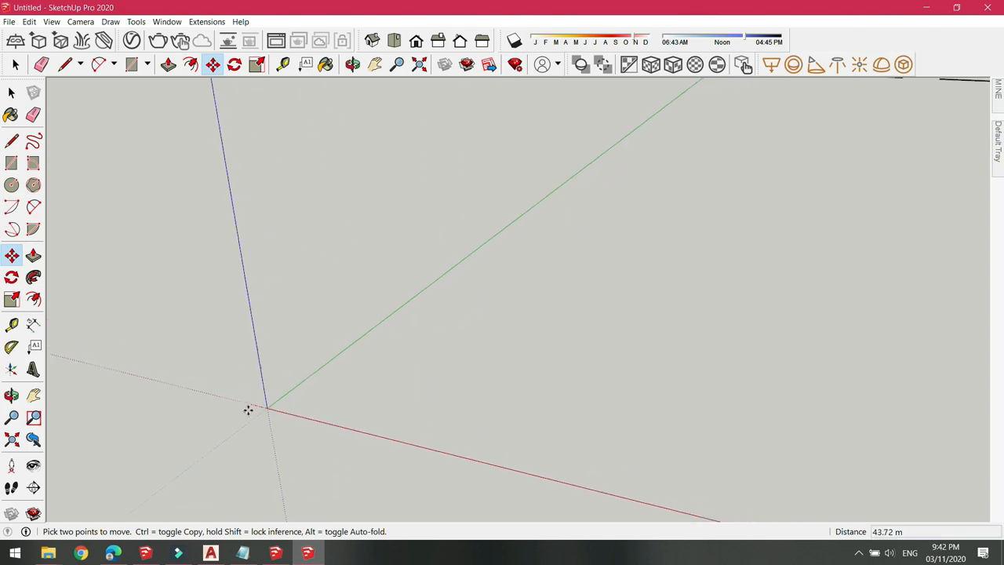
{"action": "scroll", "coordinate": [225, 382], "scroll_direction": "down", "scroll_amount": 4}
{"action": "scroll", "coordinate": [606, 350], "scroll_direction": "up", "scroll_amount": 6}
{"action": "scroll", "coordinate": [605, 351], "scroll_direction": "up", "scroll_amount": 5}
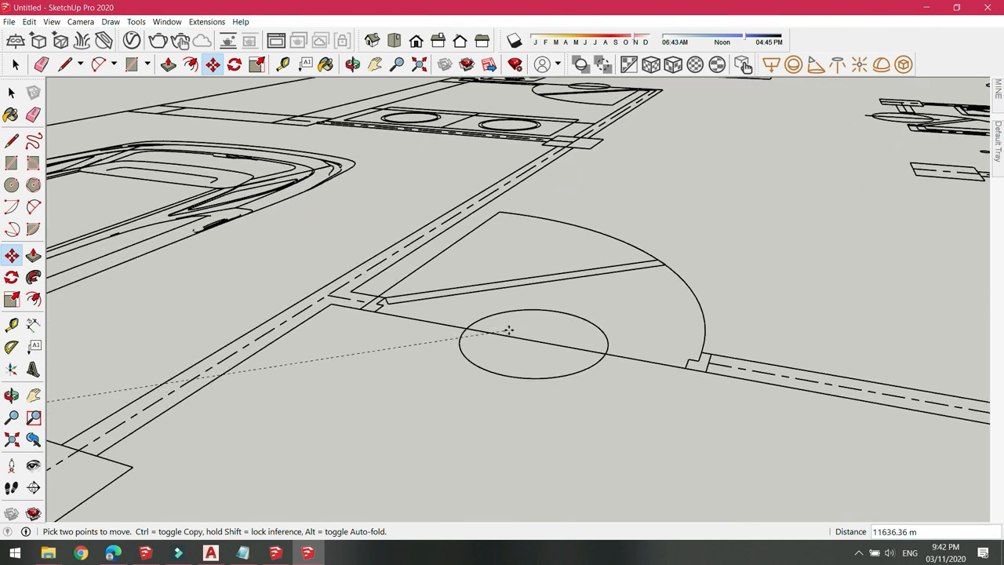
{"action": "scroll", "coordinate": [510, 330], "scroll_direction": "down", "scroll_amount": 7}
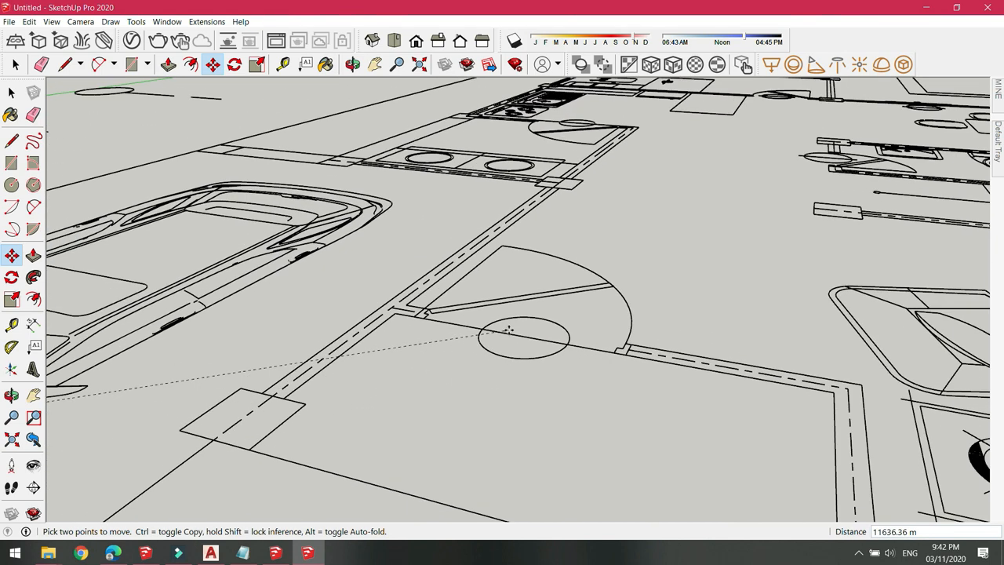
{"action": "scroll", "coordinate": [489, 337], "scroll_direction": "down", "scroll_amount": 5}
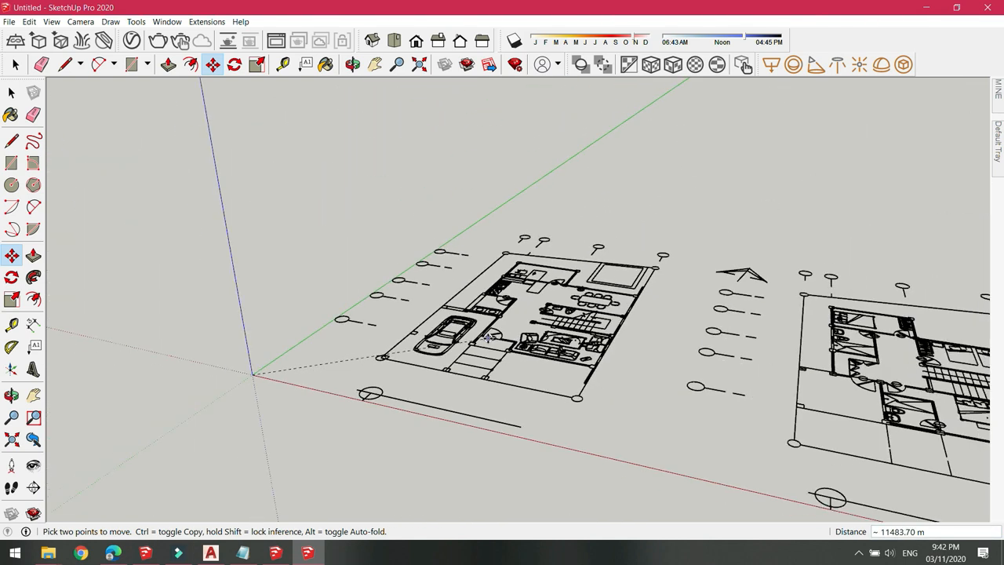
{"action": "key", "text": "space"}
Step: Select the human figure at the origin and compare its size with the imported floor plans
{"action": "scroll", "coordinate": [348, 365], "scroll_direction": "up", "scroll_amount": 2}
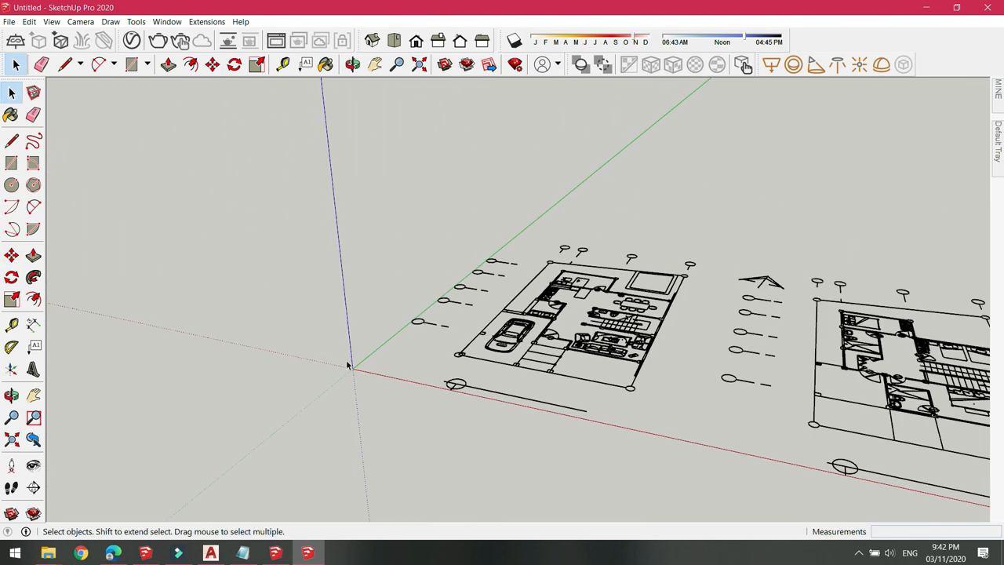
{"action": "scroll", "coordinate": [352, 345], "scroll_direction": "up", "scroll_amount": 2}
{"action": "left_click_drag", "start_coordinate": [336, 320], "coordinate": [395, 440]}
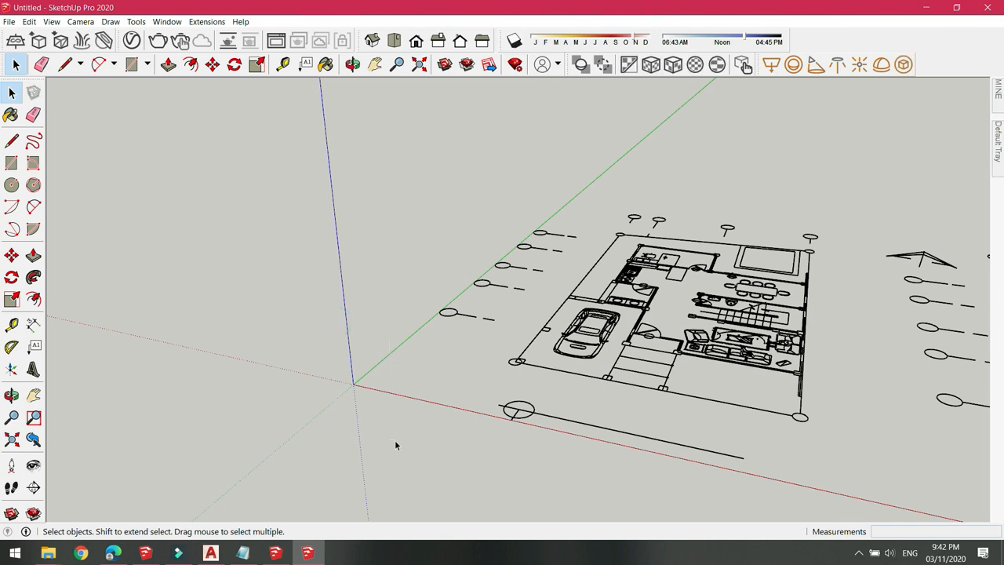
{"action": "scroll", "coordinate": [258, 384], "scroll_direction": "down", "scroll_amount": 2}
{"action": "scroll", "coordinate": [252, 382], "scroll_direction": "down", "scroll_amount": 1}
{"action": "middle_click_drag", "start_coordinate": [364, 327], "coordinate": [412, 363]}
{"action": "scroll", "coordinate": [234, 351], "scroll_direction": "down", "scroll_amount": 2}
{"action": "scroll", "coordinate": [617, 465], "scroll_direction": "up", "scroll_amount": 2}
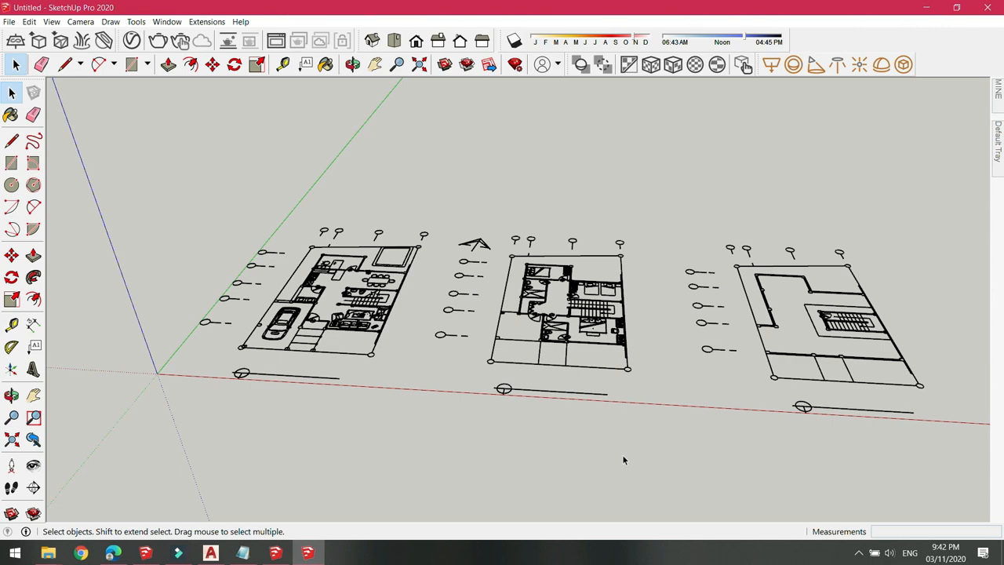
Step: Measure the width of the entrance walkway and of the column beside the entrance door on the ground-floor plan
{"action": "scroll", "coordinate": [384, 302], "scroll_direction": "up", "scroll_amount": 3}
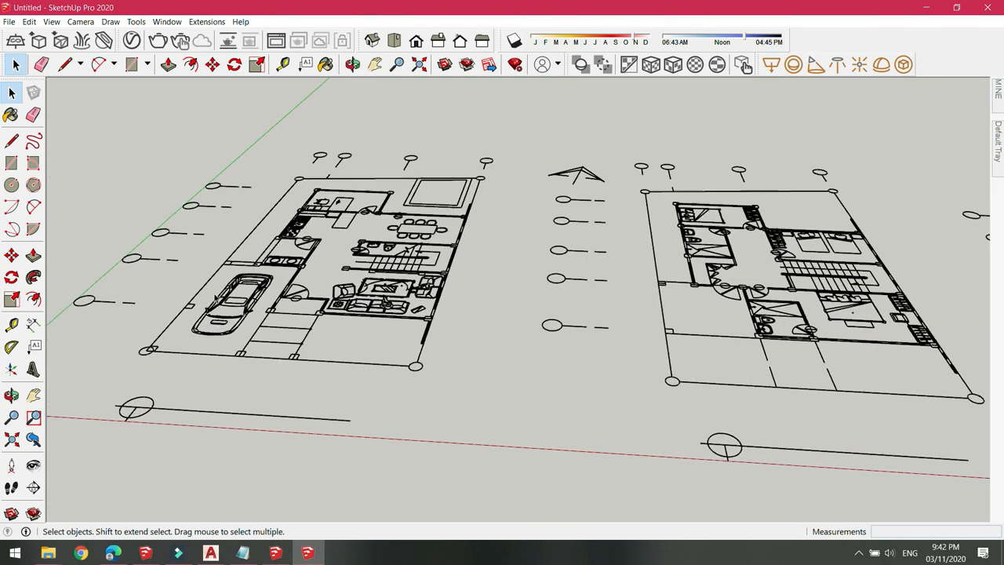
{"action": "scroll", "coordinate": [342, 361], "scroll_direction": "up", "scroll_amount": 5}
{"action": "key", "text": "t"}
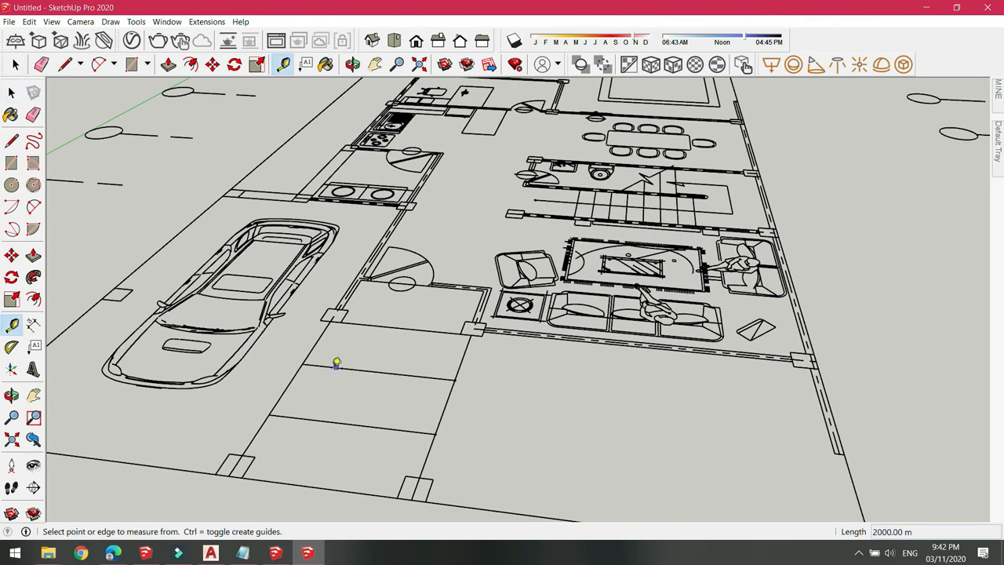
{"action": "left_click", "coordinate": [291, 380]}
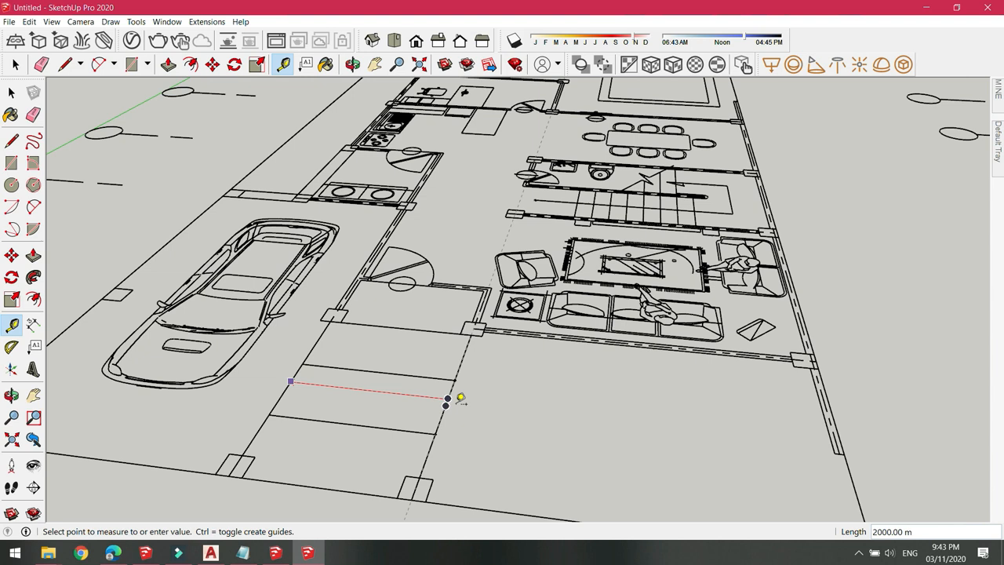
{"action": "scroll", "coordinate": [400, 279], "scroll_direction": "up", "scroll_amount": 4}
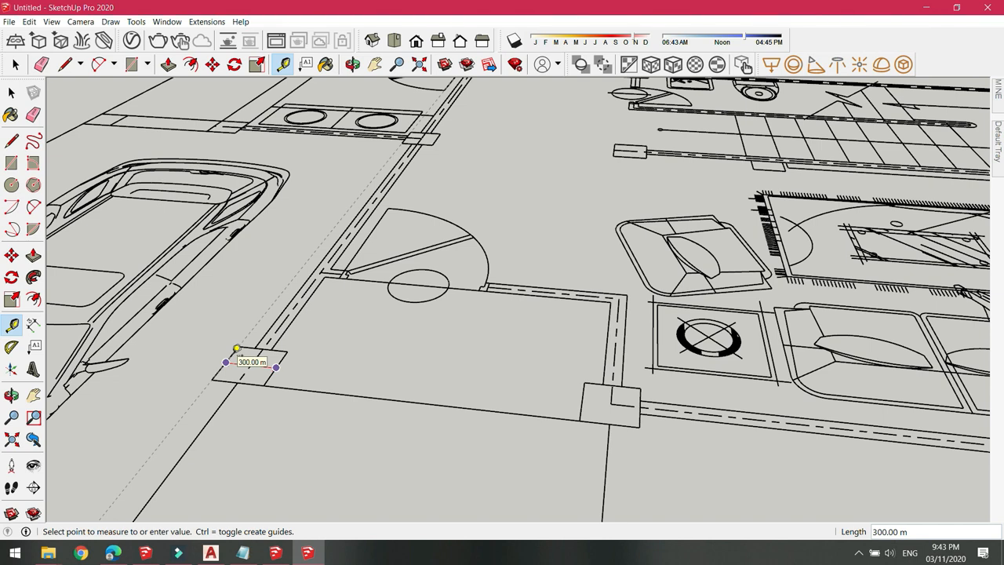
{"action": "key", "text": "Escape"}
{"action": "scroll", "coordinate": [453, 314], "scroll_direction": "down", "scroll_amount": 5}
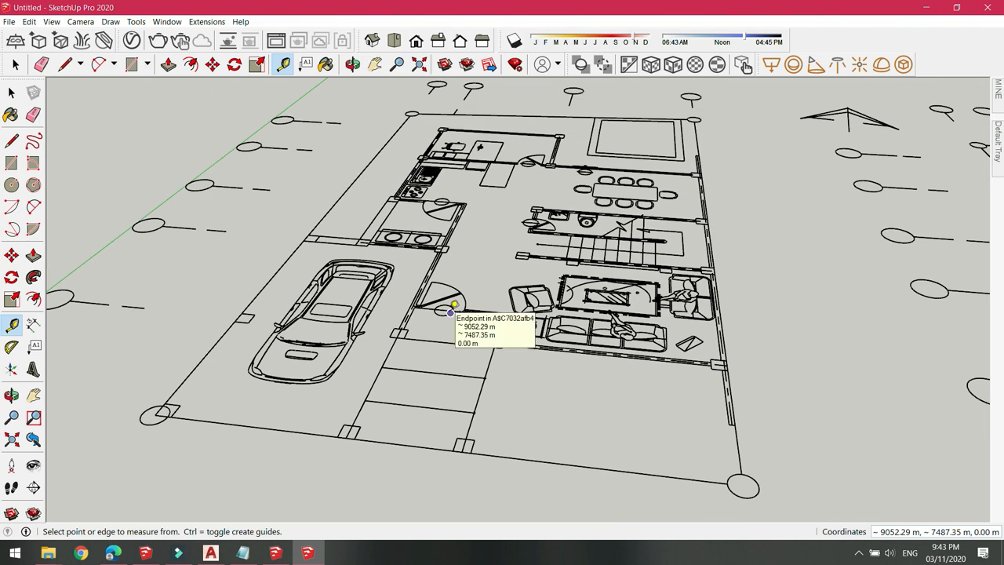
{"action": "scroll", "coordinate": [450, 313], "scroll_direction": "down", "scroll_amount": 6}
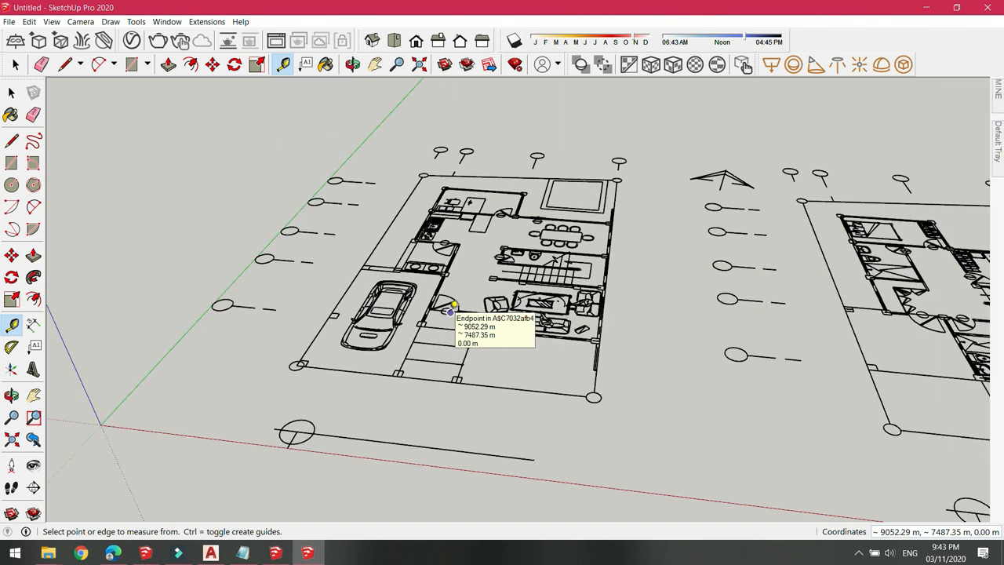
Step: Select the imported floor-plan drawing and view its extent relative to the origin
{"action": "key", "text": "space"}
{"action": "left_click", "coordinate": [491, 353]}
{"action": "scroll", "coordinate": [463, 316], "scroll_direction": "down", "scroll_amount": 1}
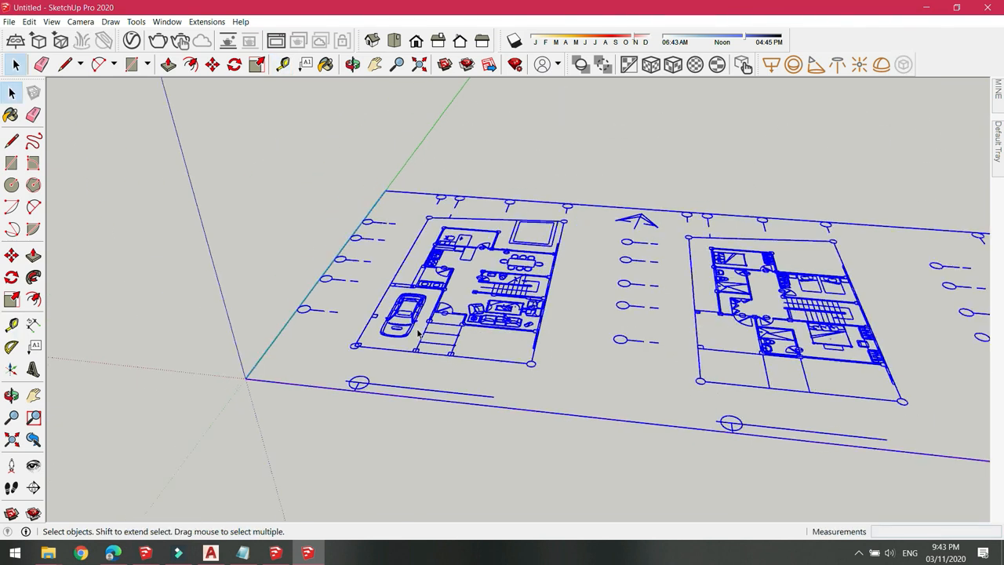
Step: Switch to the SketchUp session with the modelled columns and walls, and select the human figure beside the origin for a scale check
{"action": "left_click", "coordinate": [275, 553]}
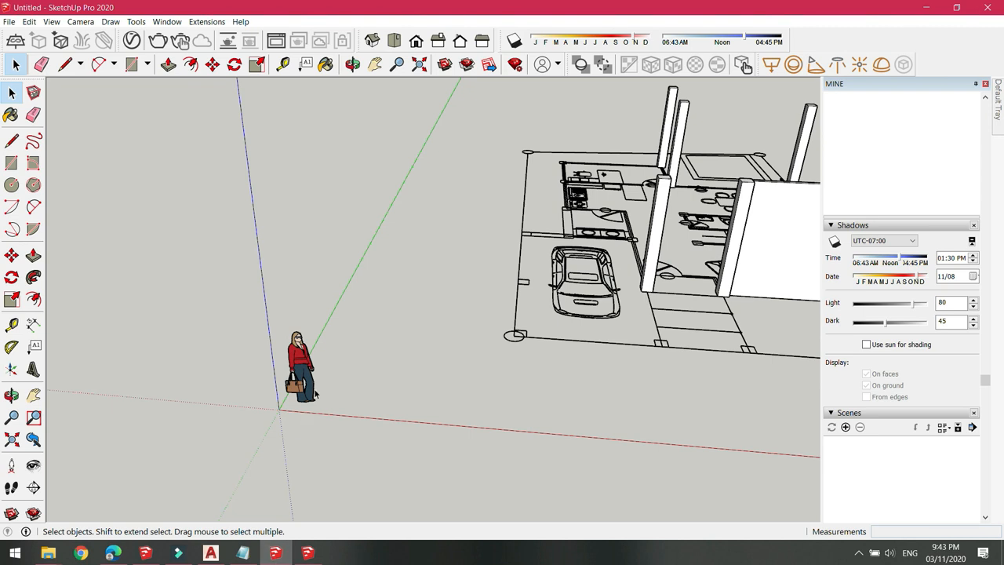
{"action": "scroll", "coordinate": [346, 407], "scroll_direction": "up", "scroll_amount": 3}
{"action": "left_click_drag", "start_coordinate": [171, 239], "coordinate": [193, 278]}
{"action": "left_click_drag", "start_coordinate": [197, 196], "coordinate": [357, 420]}
{"action": "scroll", "coordinate": [196, 364], "scroll_direction": "down", "scroll_amount": 3}
{"action": "scroll", "coordinate": [197, 367], "scroll_direction": "down", "scroll_amount": 3}
{"action": "middle_click_drag", "start_coordinate": [350, 362], "coordinate": [345, 269]}
{"action": "scroll", "coordinate": [187, 264], "scroll_direction": "up", "scroll_amount": 2}
{"action": "left_click", "coordinate": [347, 372]}
{"action": "scroll", "coordinate": [291, 316], "scroll_direction": "up", "scroll_amount": 3}
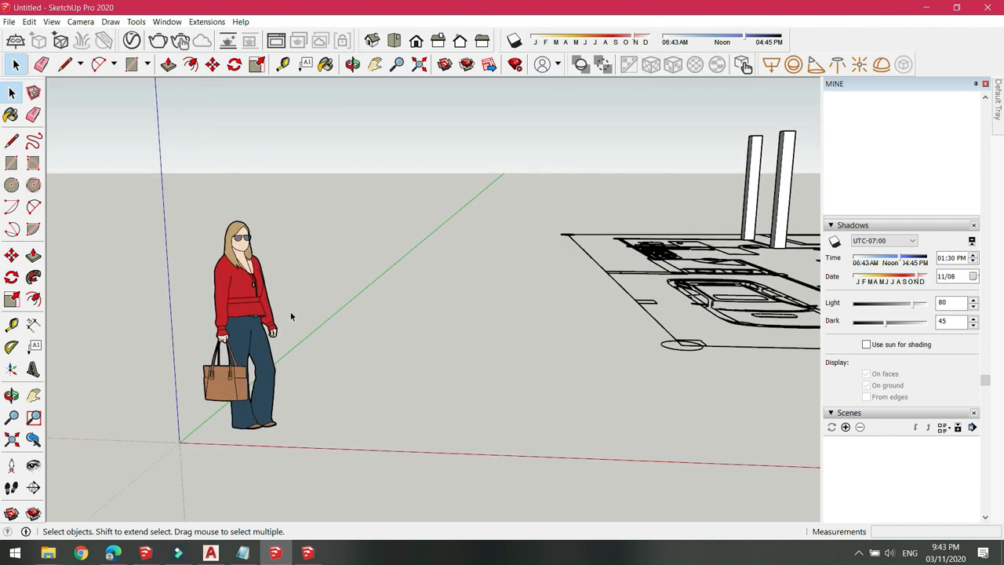
{"action": "left_click", "coordinate": [237, 288]}
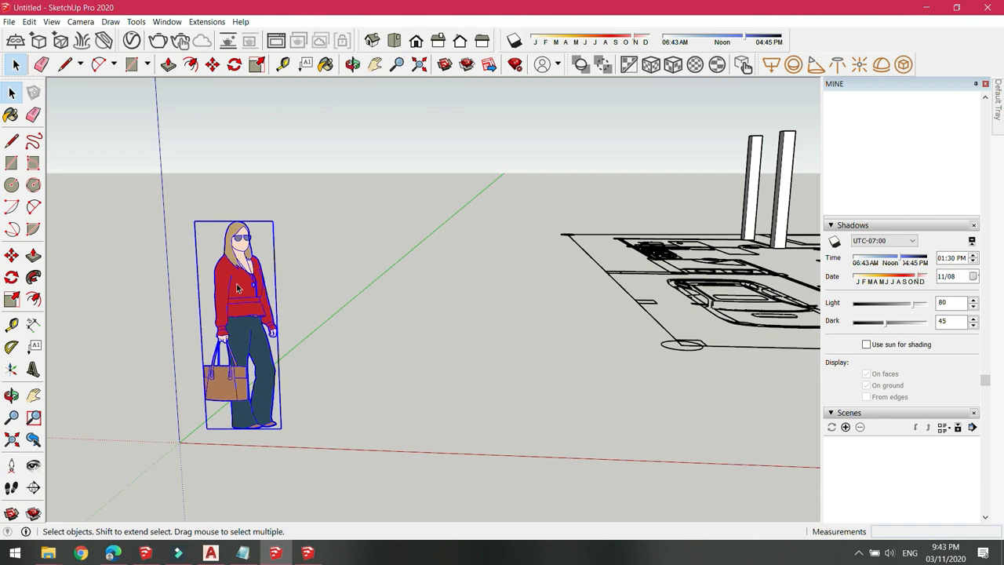
Step: Try to move the human figure from the origin into the ground-floor interior to compare its scale, and cancel the move
{"action": "scroll", "coordinate": [276, 358], "scroll_direction": "down", "scroll_amount": 4}
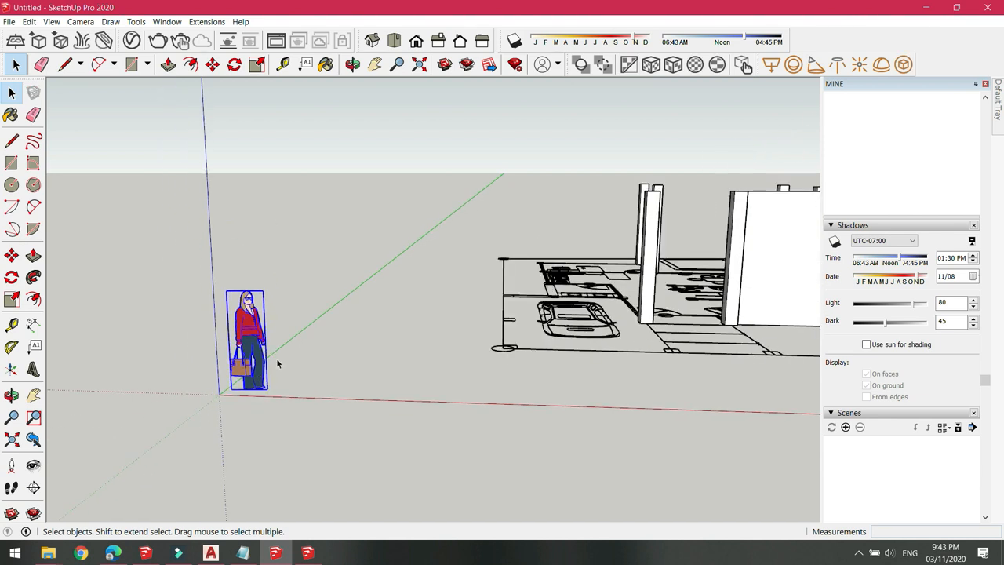
{"action": "scroll", "coordinate": [227, 401], "scroll_direction": "up", "scroll_amount": 2}
{"action": "key", "text": "m"}
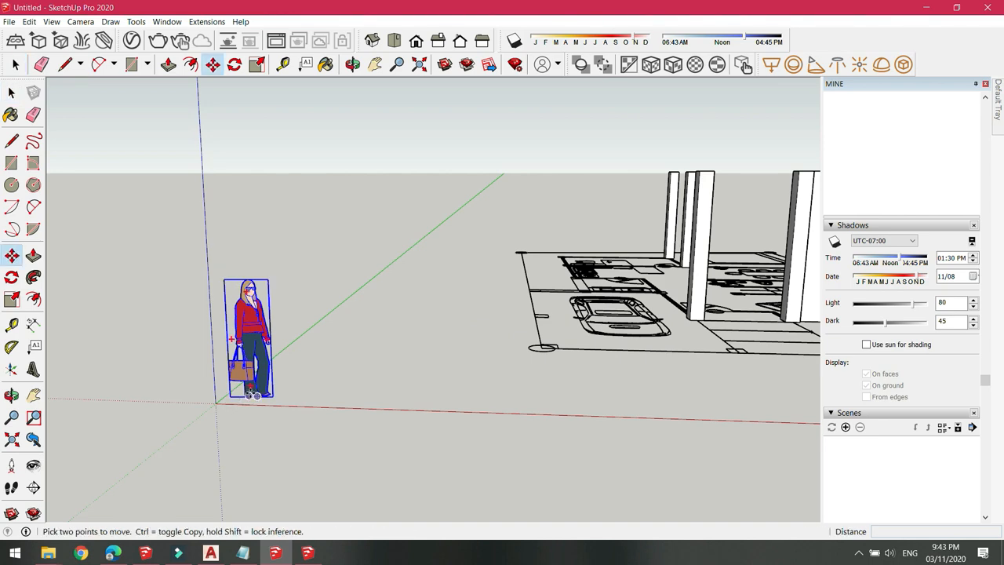
{"action": "left_click", "coordinate": [231, 397]}
{"action": "middle_click_drag", "start_coordinate": [763, 299], "coordinate": [715, 436]}
{"action": "scroll", "coordinate": [401, 381], "scroll_direction": "down", "scroll_amount": 2}
{"action": "scroll", "coordinate": [601, 235], "scroll_direction": "up", "scroll_amount": 5}
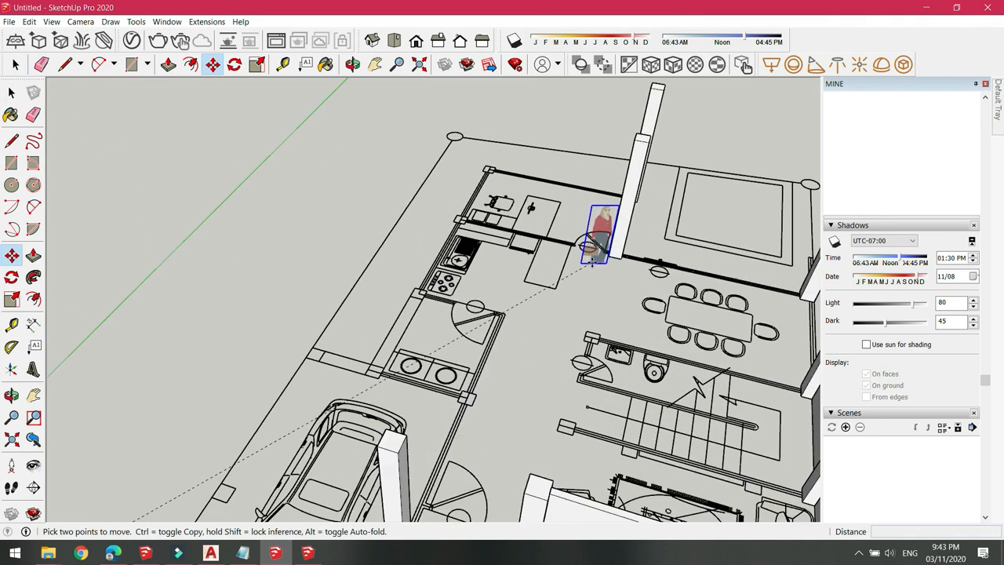
{"action": "scroll", "coordinate": [558, 244], "scroll_direction": "down", "scroll_amount": 5}
{"action": "middle_click_drag", "start_coordinate": [408, 384], "coordinate": [698, 314]}
{"action": "scroll", "coordinate": [504, 303], "scroll_direction": "up", "scroll_amount": 2}
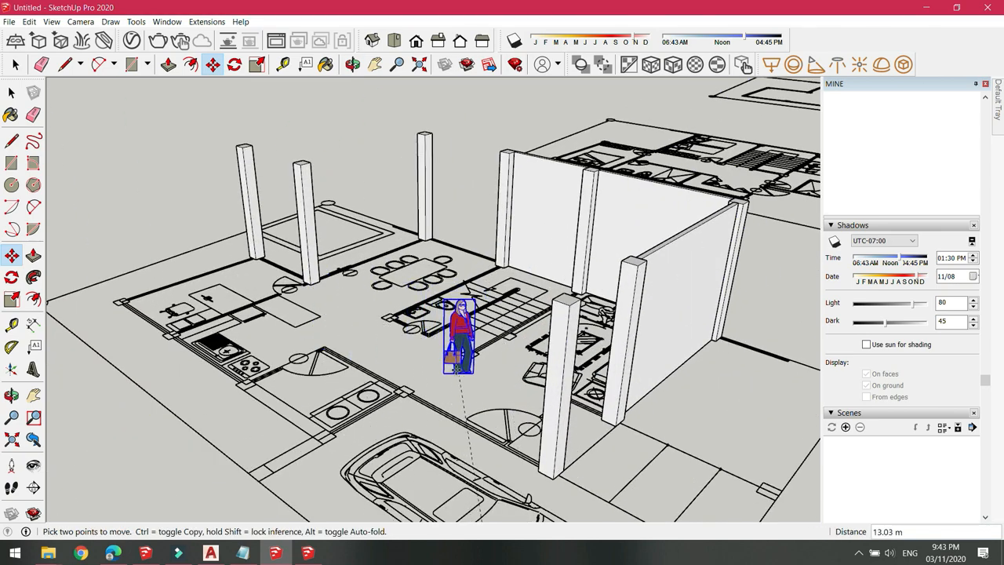
{"action": "scroll", "coordinate": [458, 352], "scroll_direction": "up", "scroll_amount": 1}
{"action": "scroll", "coordinate": [354, 303], "scroll_direction": "down", "scroll_amount": 3}
{"action": "key", "text": "Escape"}
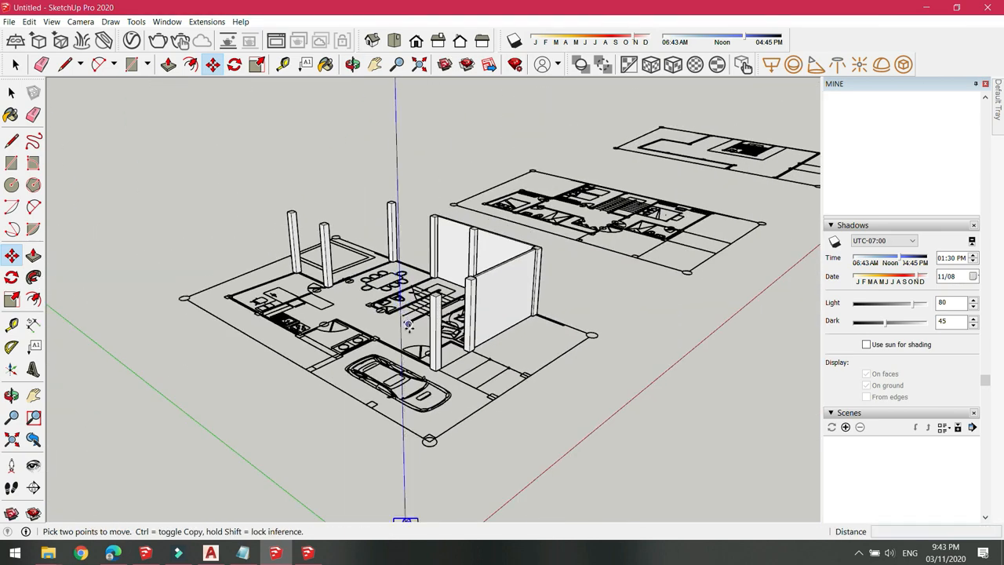
Step: Deselect the human figure and examine the ground-floor columns and walls from the front near ground level
{"action": "middle_click_drag", "start_coordinate": [541, 384], "coordinate": [437, 358]}
{"action": "key", "text": "space"}
{"action": "left_click", "coordinate": [546, 411]}
{"action": "middle_click_drag", "start_coordinate": [546, 411], "coordinate": [480, 383]}
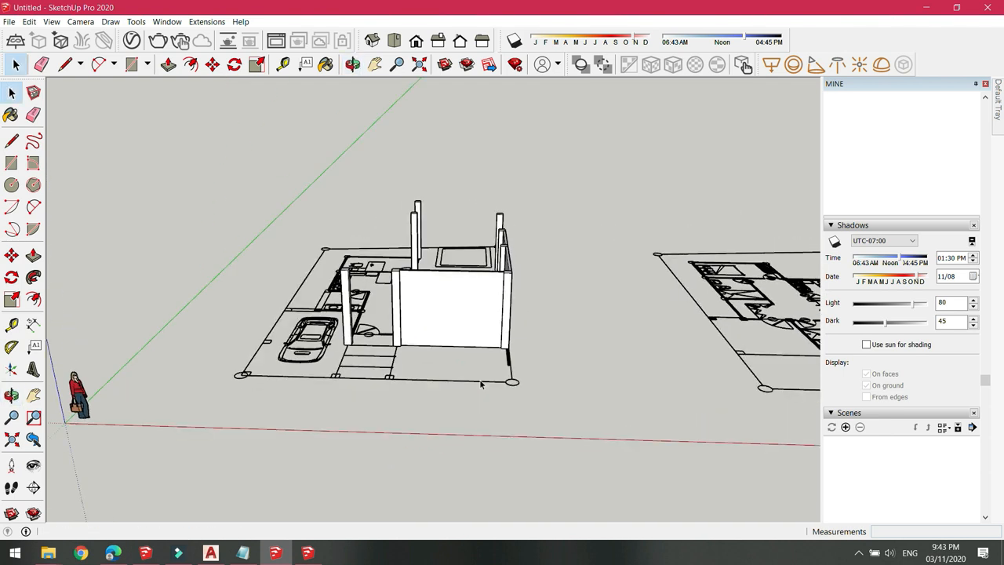
{"action": "scroll", "coordinate": [312, 413], "scroll_direction": "down", "scroll_amount": 3}
{"action": "middle_click_drag", "start_coordinate": [312, 413], "coordinate": [339, 343]}
{"action": "scroll", "coordinate": [343, 393], "scroll_direction": "up", "scroll_amount": 3}
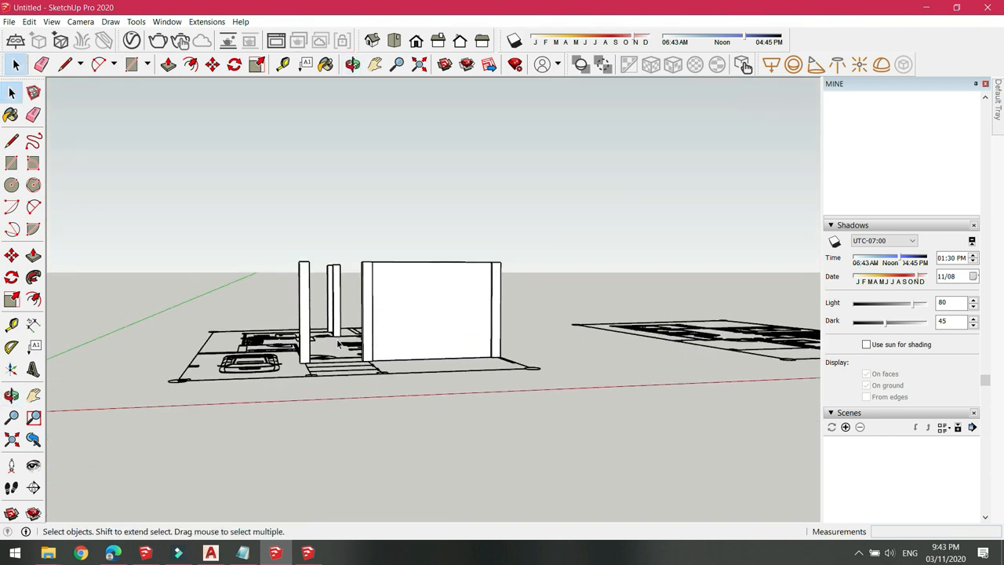